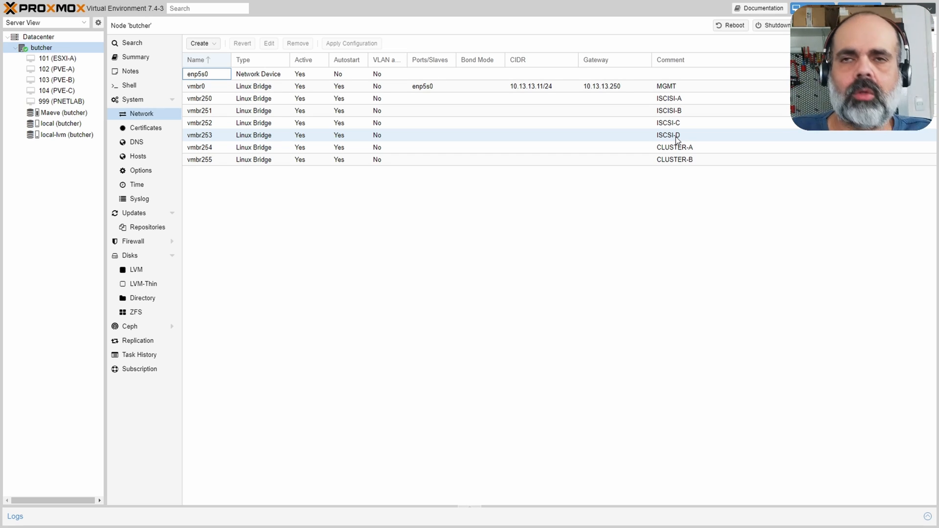
Step: Open a shell on the butcher node and edit /etc/network/interfaces with nano
click(133, 90)
key(Caps_Lock)
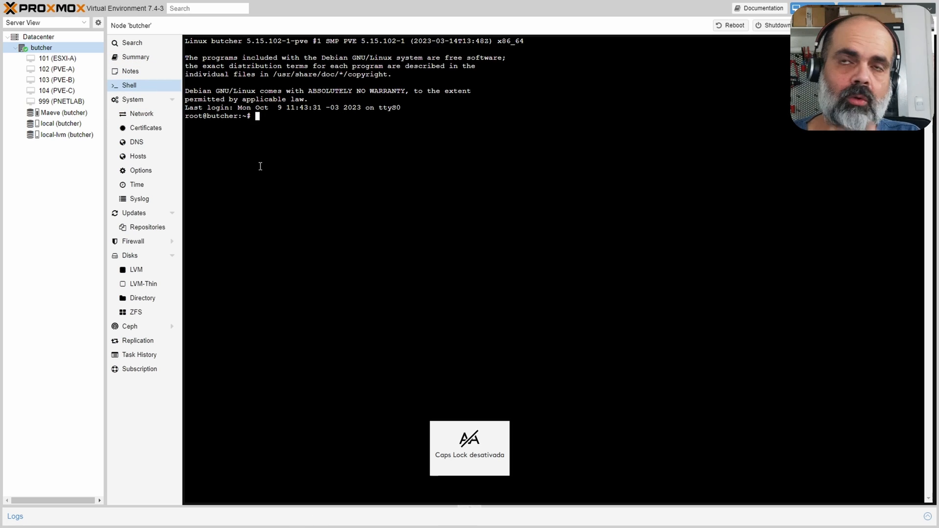
text(n)
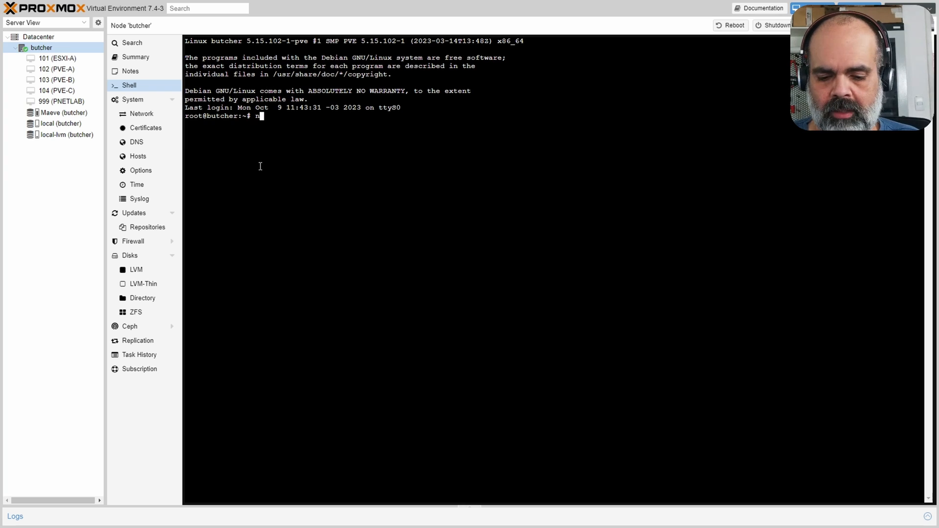
text(ano /etc/network/interfaces)
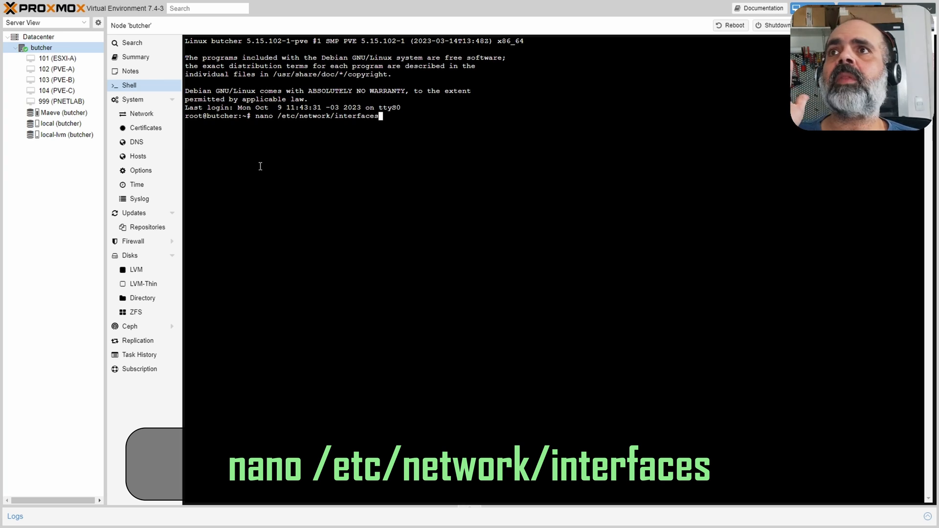
key(Return)
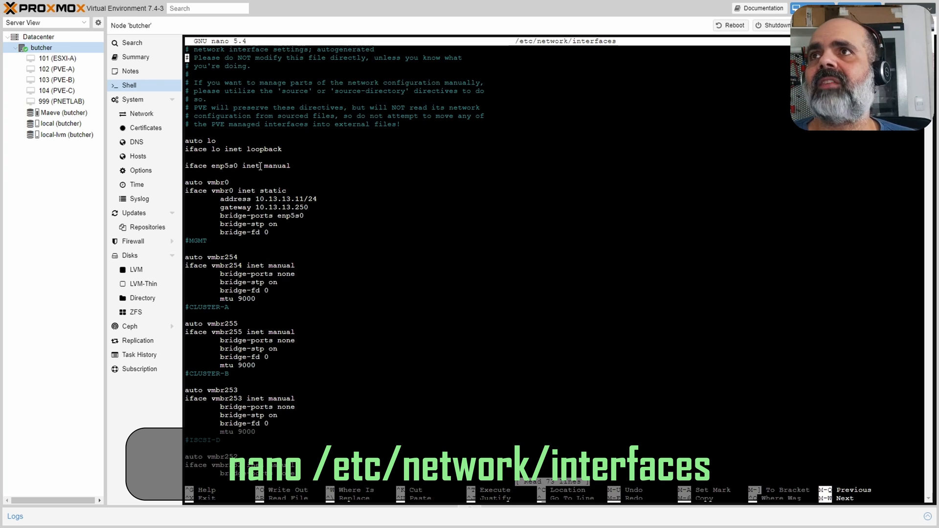
Step: Retype the bridge-stp value of vmbr0 as on in the interfaces file
key(Down)
key(Down)
key(Down)
key(Down)
key(Down)
key(Down)
key(Down)
key(Down)
key(Down)
key(Down)
key(Down)
key(Down)
key(Down)
key(Down)
key(Down)
key(Down)
key(Down)
key(Down)
key(Down)
key(Down)
key(Up)
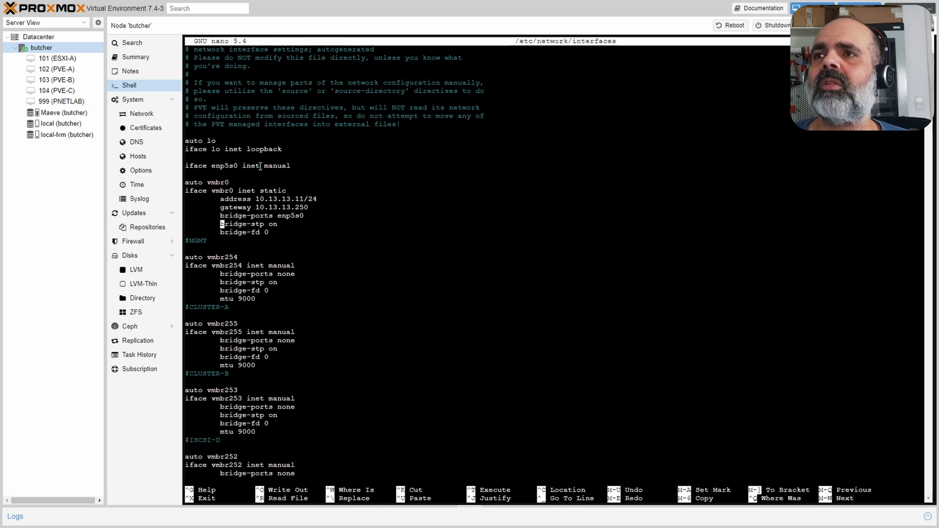
key(Up)
key(Right)
key(Right)
key(Right)
key(Right)
key(Right)
key(Right)
key(Right)
key(Right)
key(Right)
key(Right)
key(Right)
key(Right)
key(Right)
key(Right)
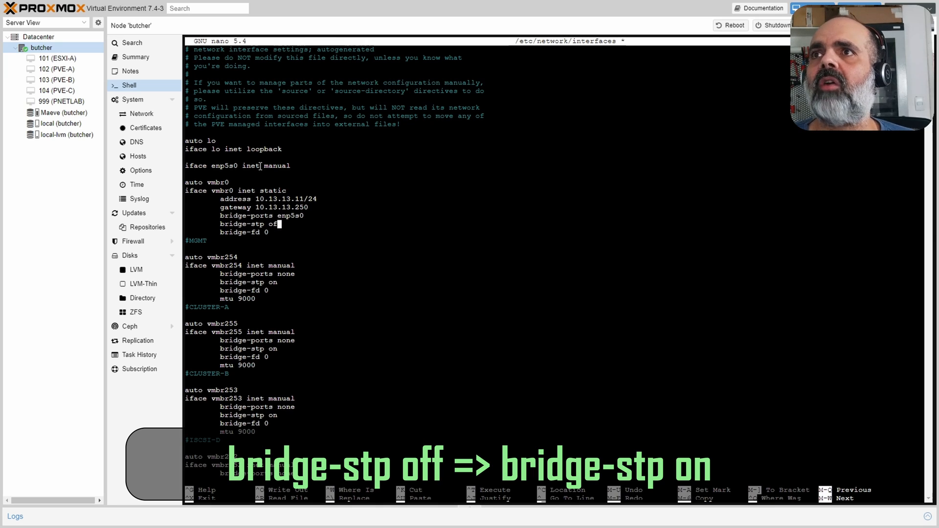
key(Delete)
key(BackSpace)
text(n)
Step: Review the bridge-stp and MTU settings of the remaining bridges through the end of the interfaces file
key(Down)
key(Down)
key(Down)
key(Down)
key(Down)
key(Down)
key(Down)
key(Down)
key(Down)
key(Down)
key(Down)
key(Down)
key(Down)
key(Down)
key(Down)
key(Down)
key(Down)
key(Down)
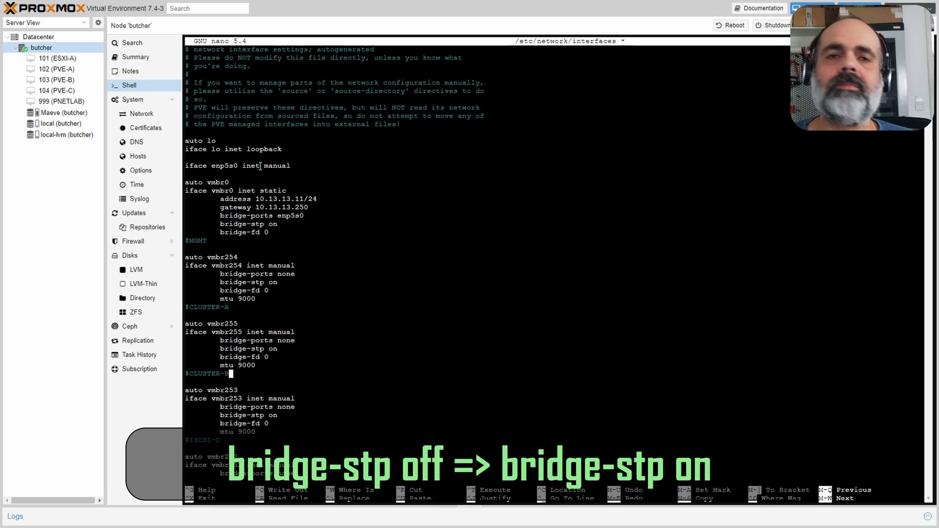
key(Down)
key(Down)
key(Down)
key(Down)
key(Down)
key(Down)
key(Down)
key(Down)
key(Down)
key(Down)
key(Down)
key(Down)
key(Down)
key(Down)
key(Down)
key(Down)
key(Down)
key(Down)
key(Down)
key(Down)
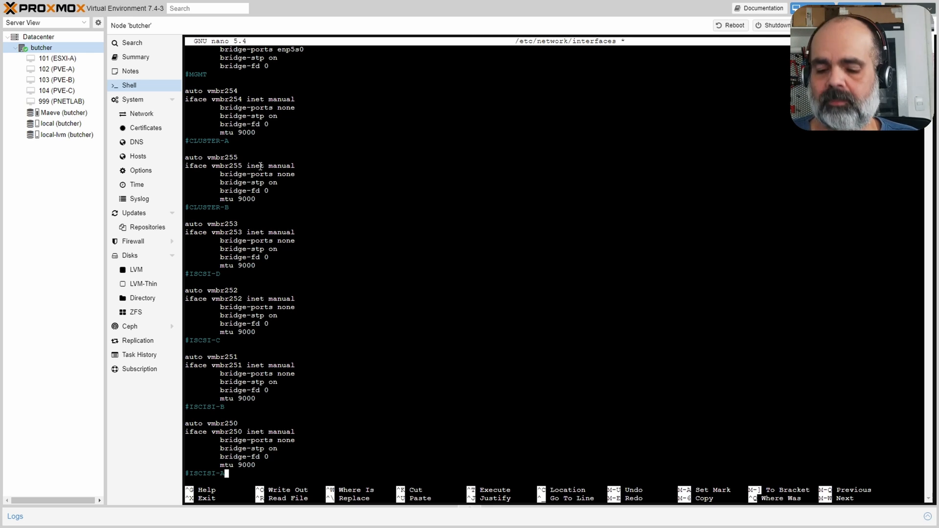
Step: Save /etc/network/interfaces under the same name and exit nano
key(ctrl+x)
key(y)
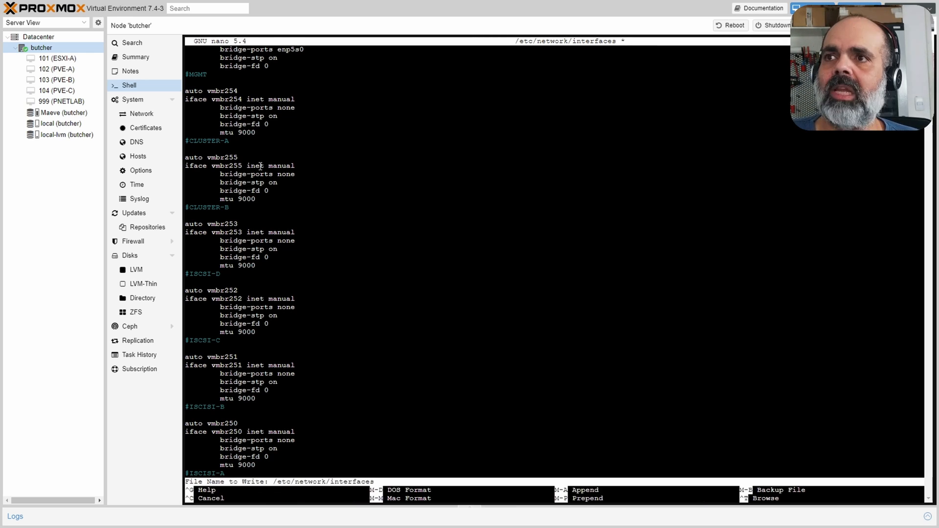
key(Return)
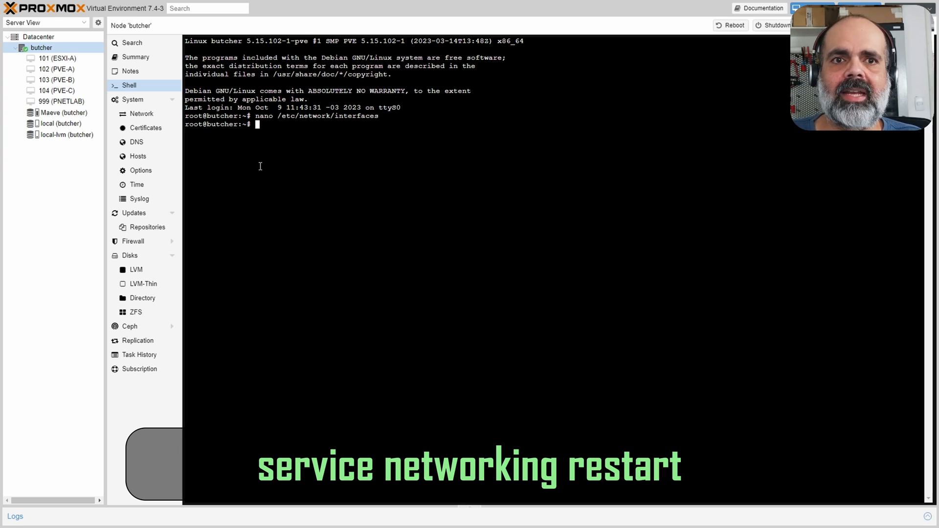
Step: Restart the node's networking service with "service networking restart"
text(service )
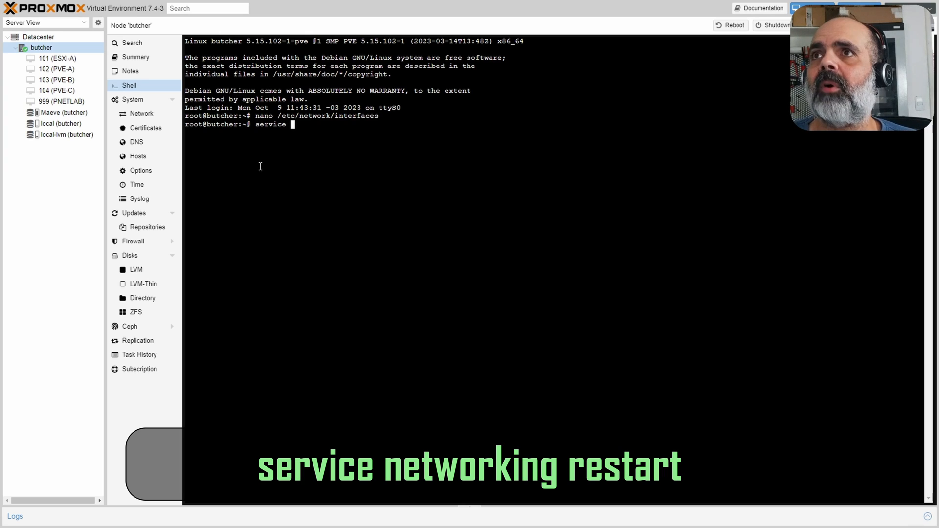
text(networking r)
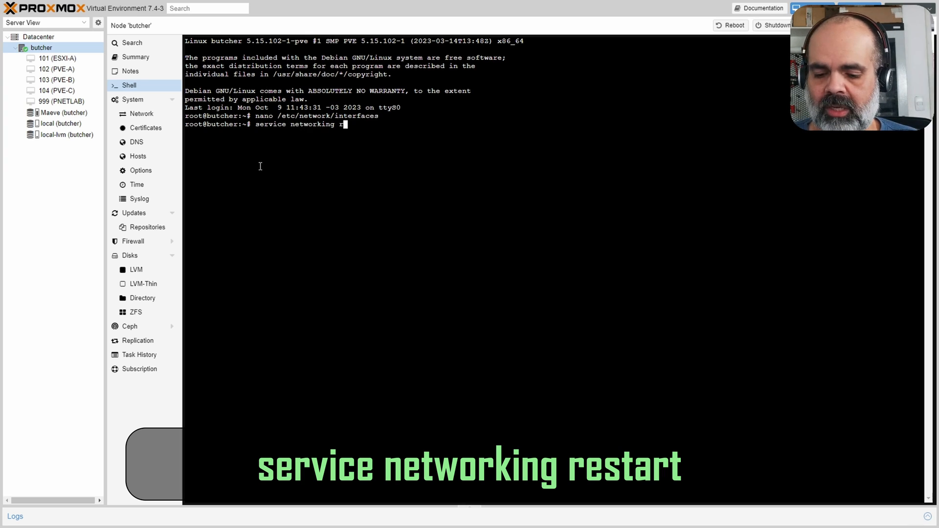
text(estart])
key(Return)
key(Up)
key(BackSpace)
key(Return)
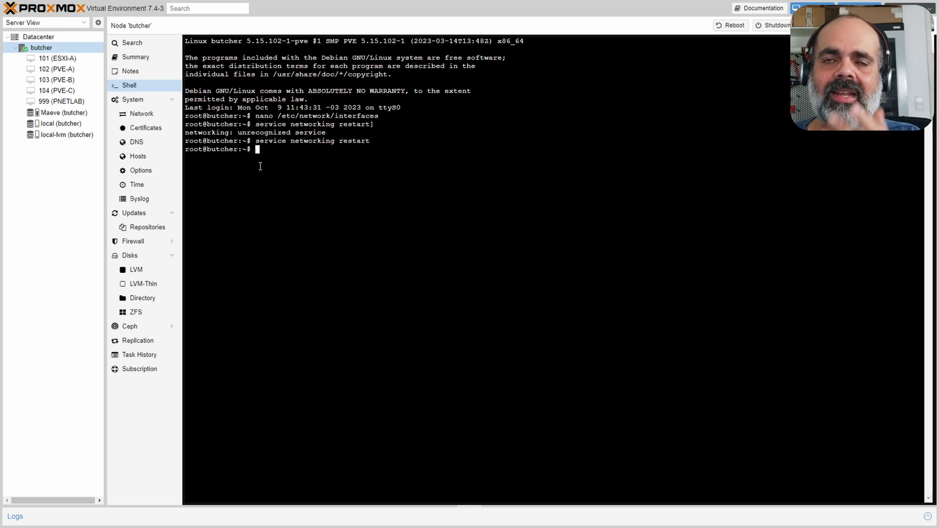
Step: Review the butcher node's network bridges and the hardware of VM 103 (PVE-B)
click(151, 116)
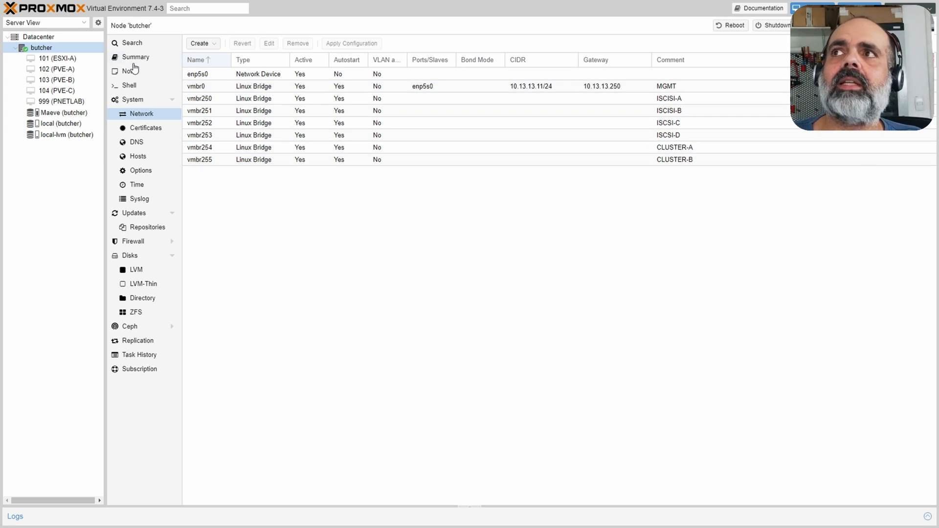
click(67, 70)
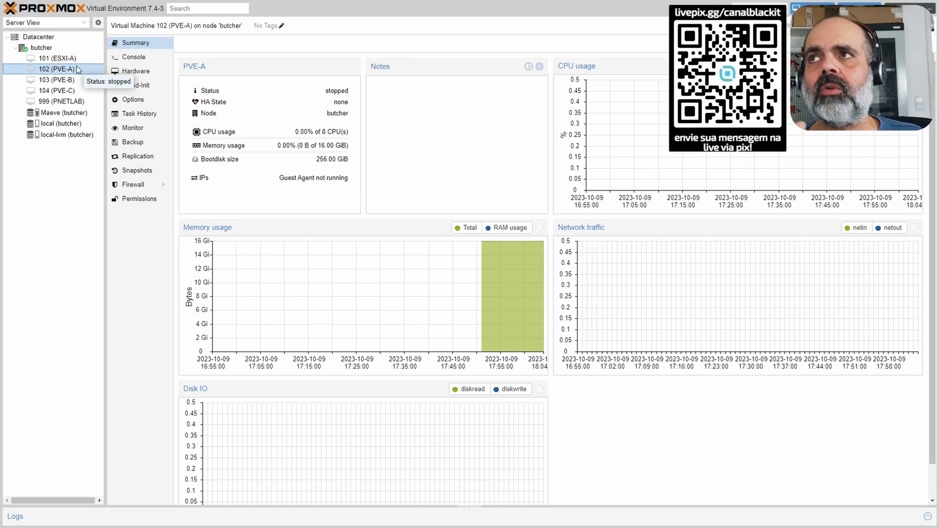
click(73, 81)
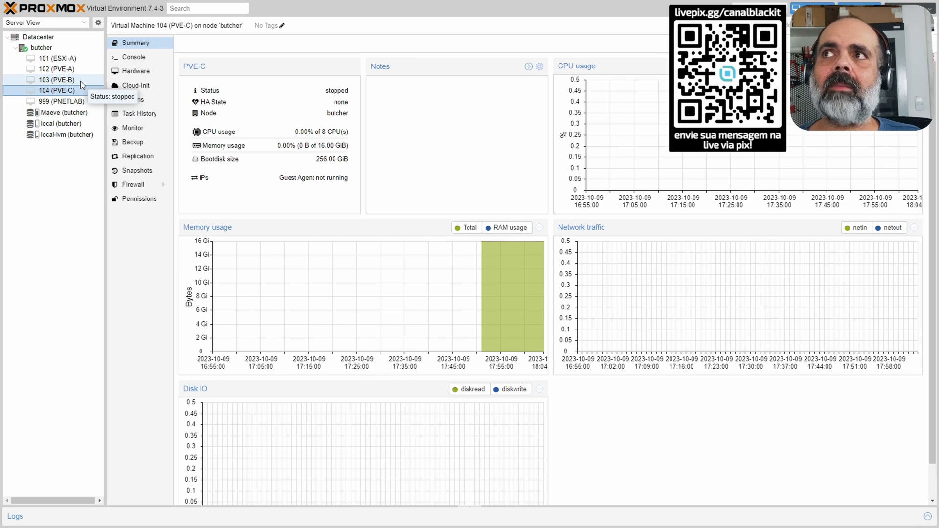
click(136, 71)
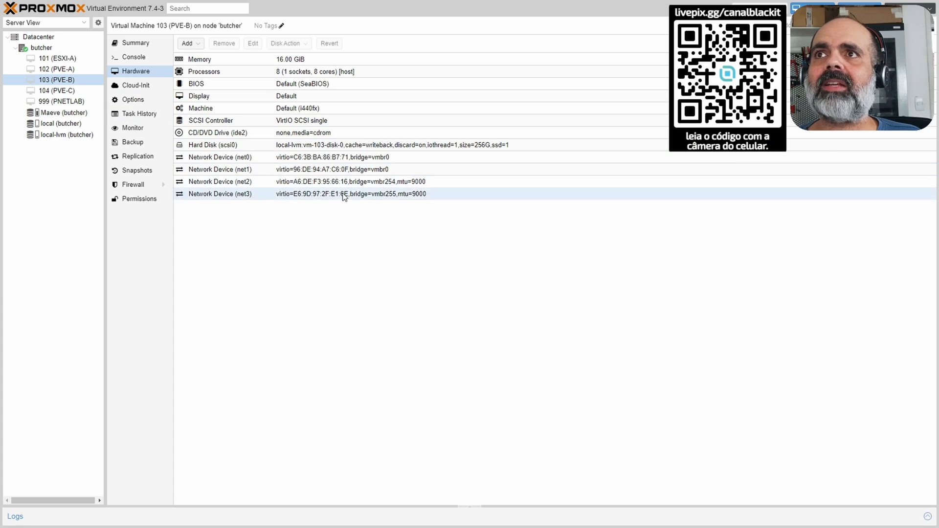
Step: Remove network devices net1, net2 and net3 from the hardware of VM 102 (PVE-A)
click(68, 69)
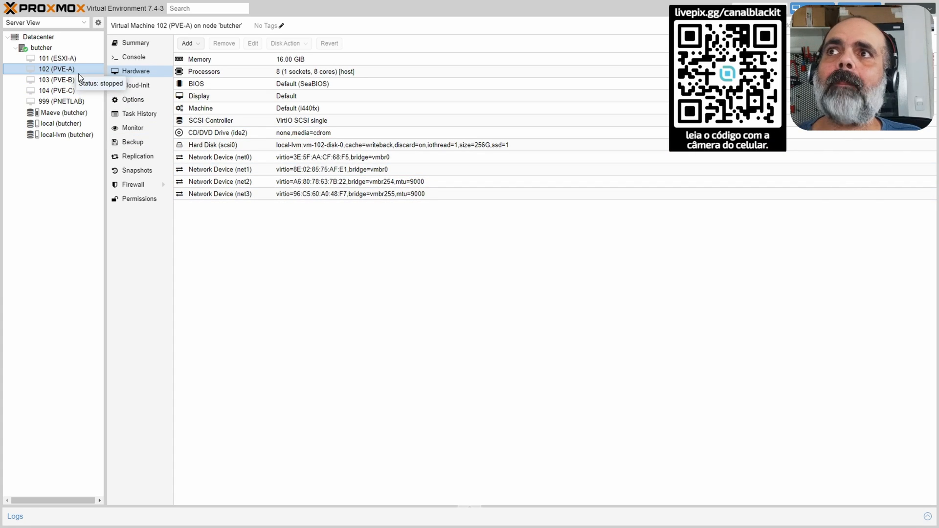
click(348, 172)
click(227, 44)
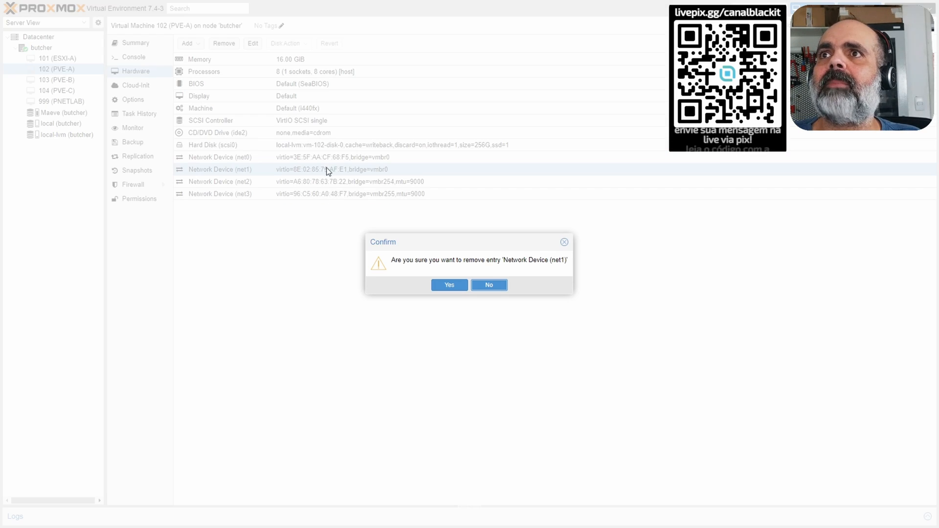
click(452, 285)
click(226, 44)
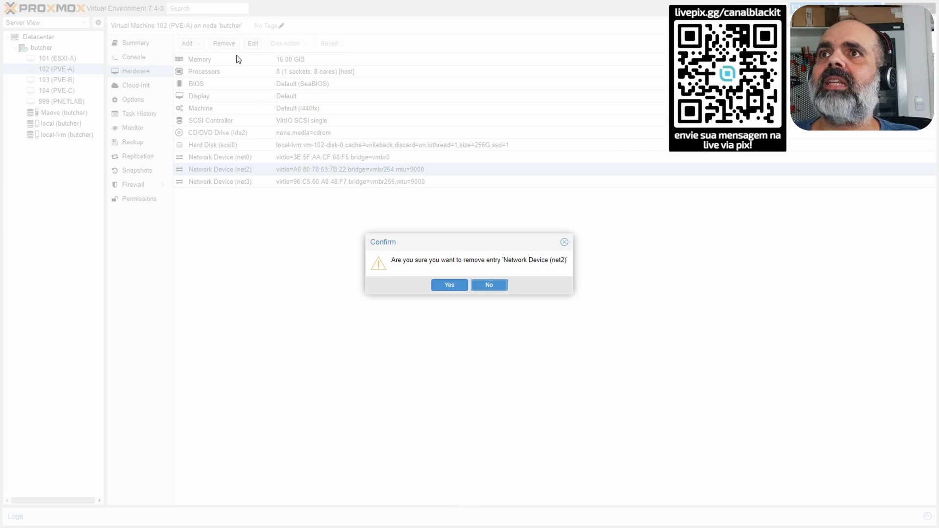
click(449, 287)
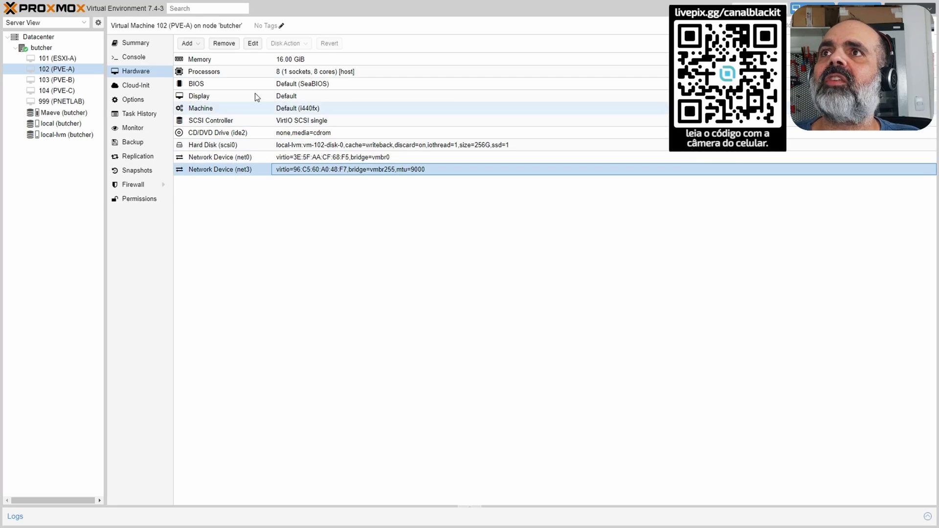
click(225, 43)
click(449, 287)
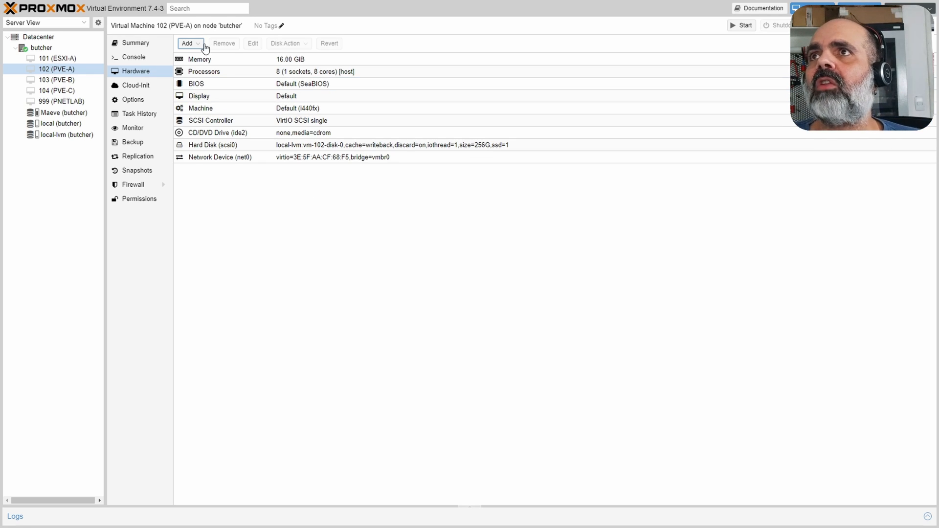
Step: Check network device net0 and add a second VirtIO network device on bridge vmbr0 with the firewall disabled
click(226, 160)
double_click(226, 159)
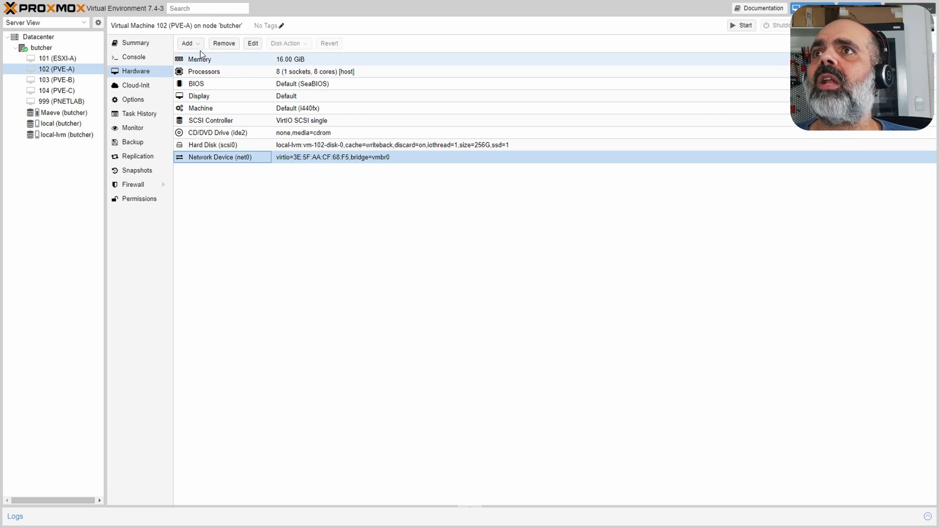
click(189, 43)
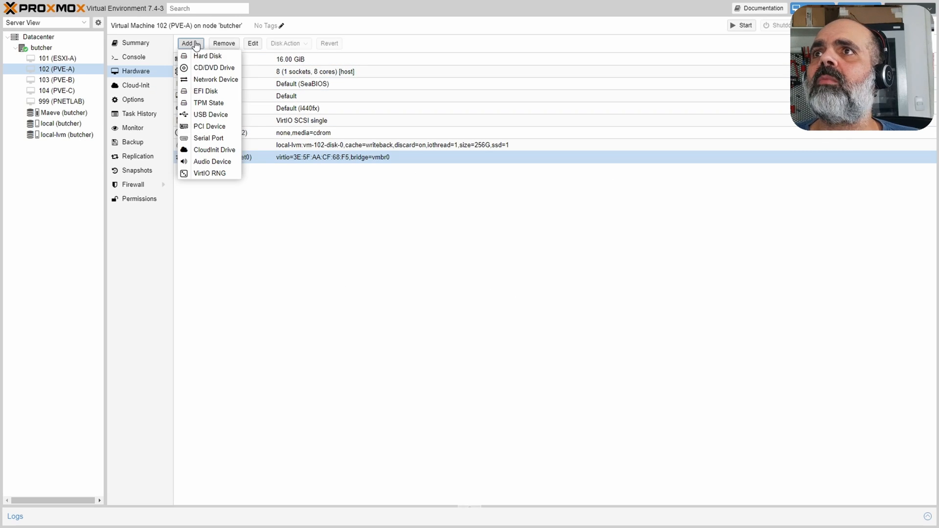
click(202, 80)
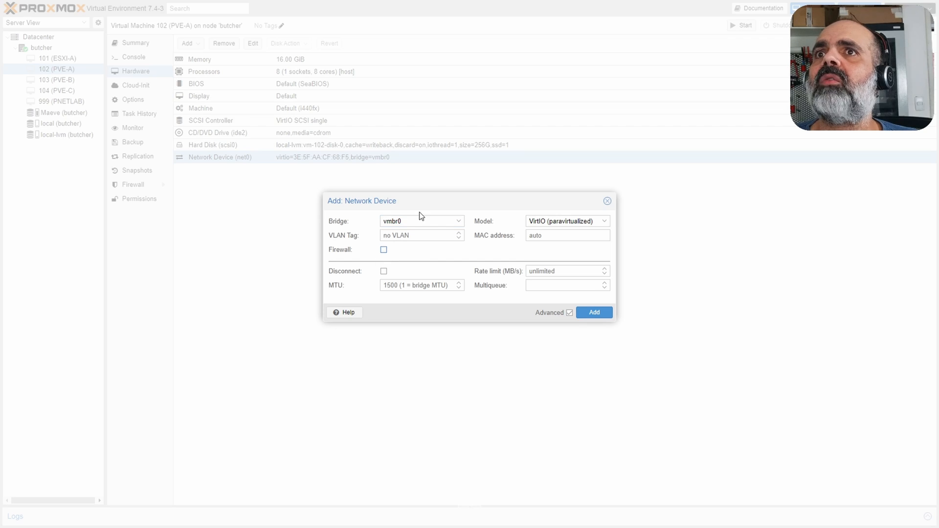
click(593, 312)
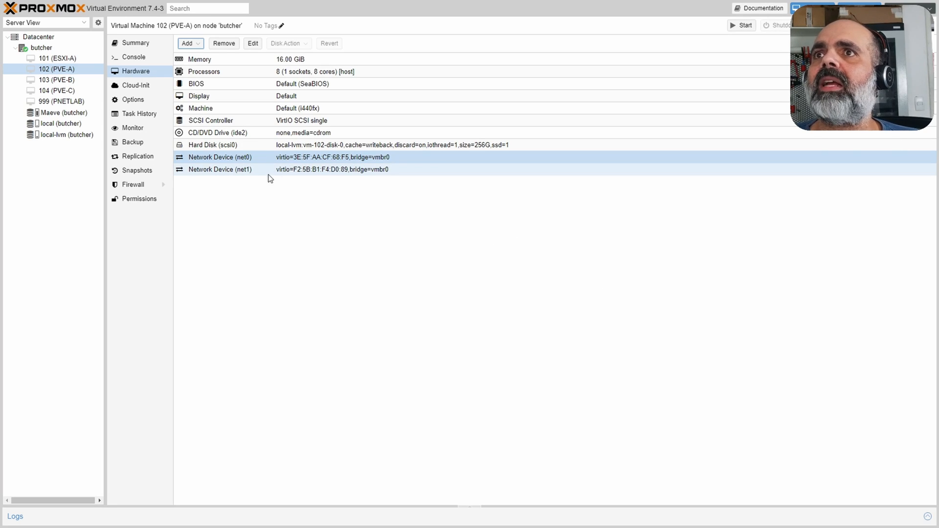
Step: Add a VirtIO network device to PVE-A on bridge vmbr254 with the firewall disabled and MTU 9000
click(188, 43)
click(202, 80)
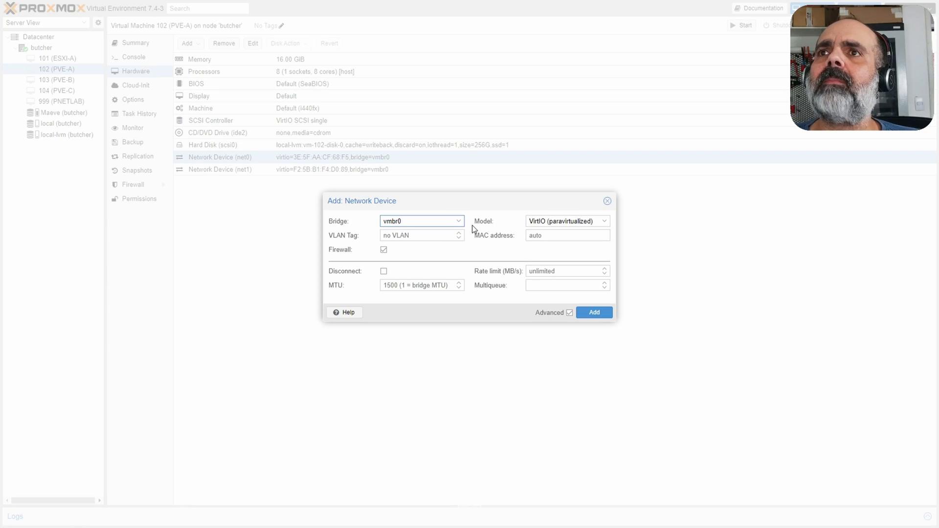
click(459, 221)
click(452, 313)
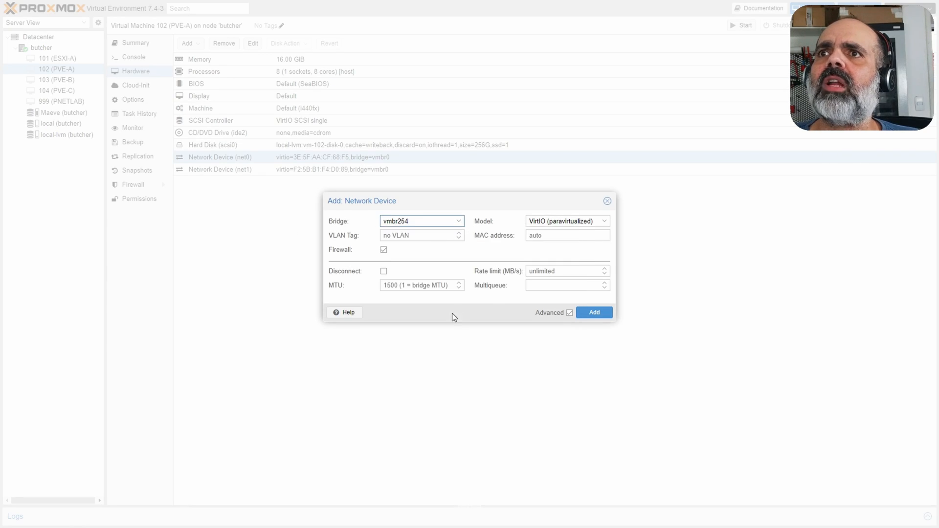
click(384, 251)
click(404, 285)
text(9000)
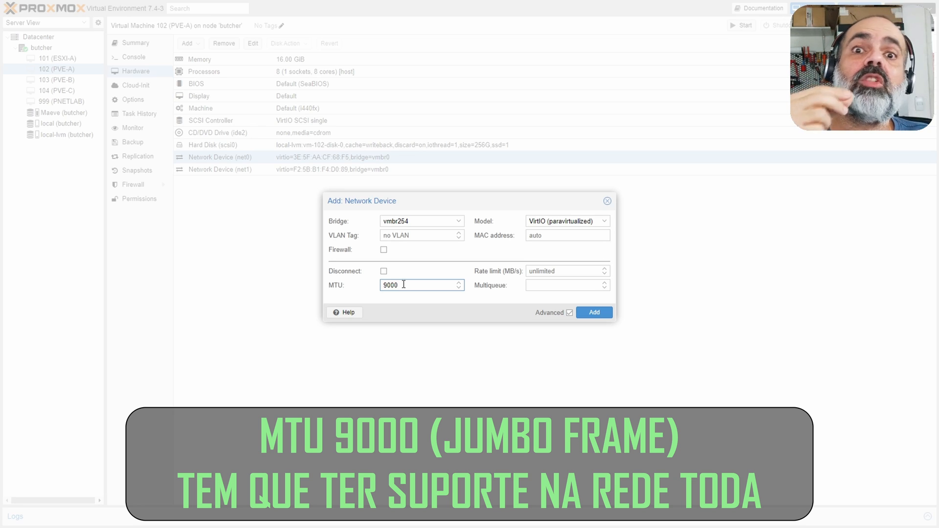
click(594, 312)
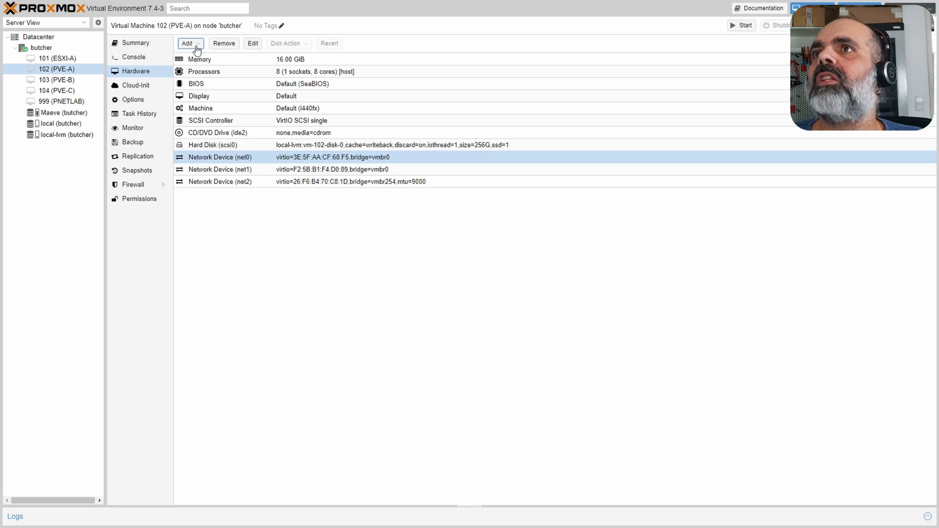
Step: Add a VirtIO network device to PVE-A on bridge vmbr255 with the firewall disabled and MTU 9000
click(187, 43)
click(216, 80)
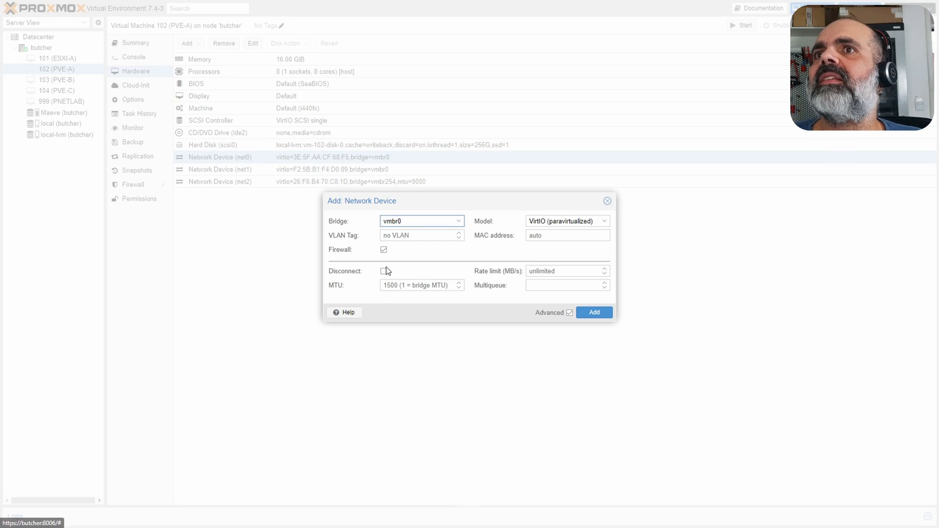
click(457, 221)
click(461, 323)
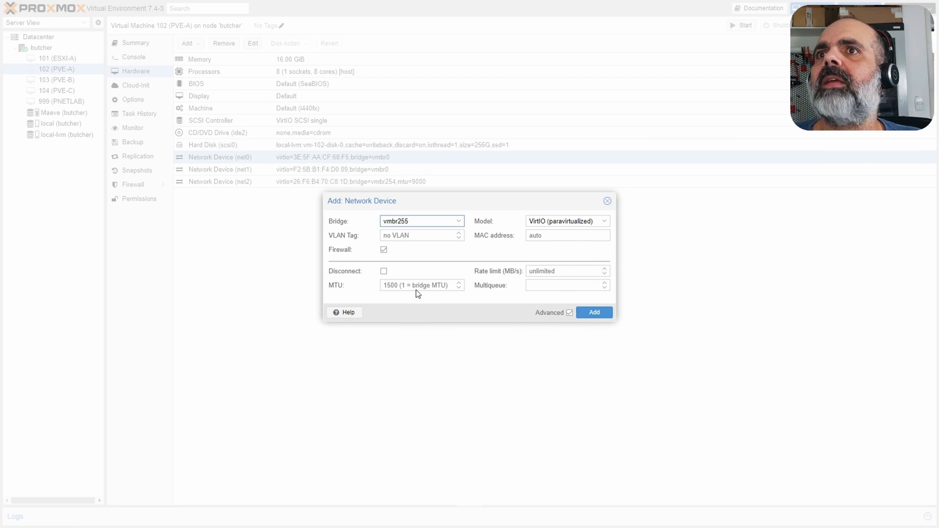
click(415, 290)
text(9000)
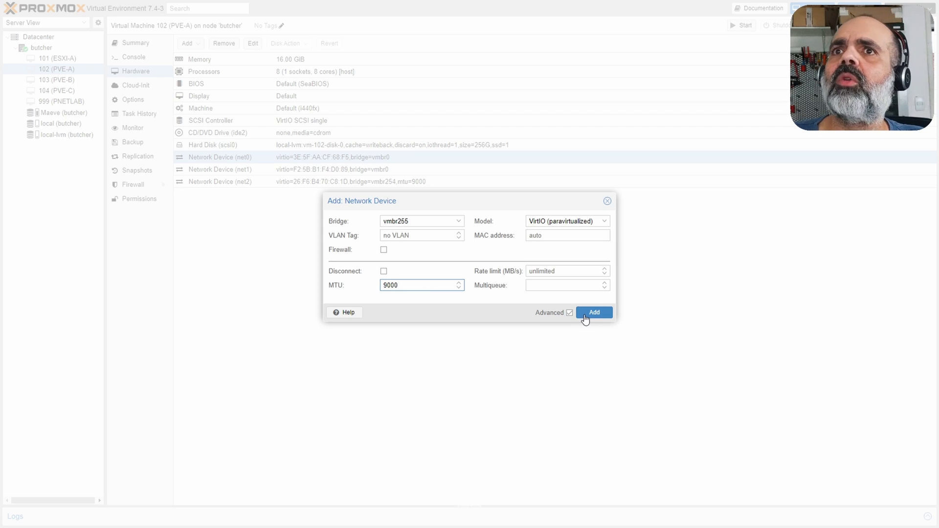
click(593, 312)
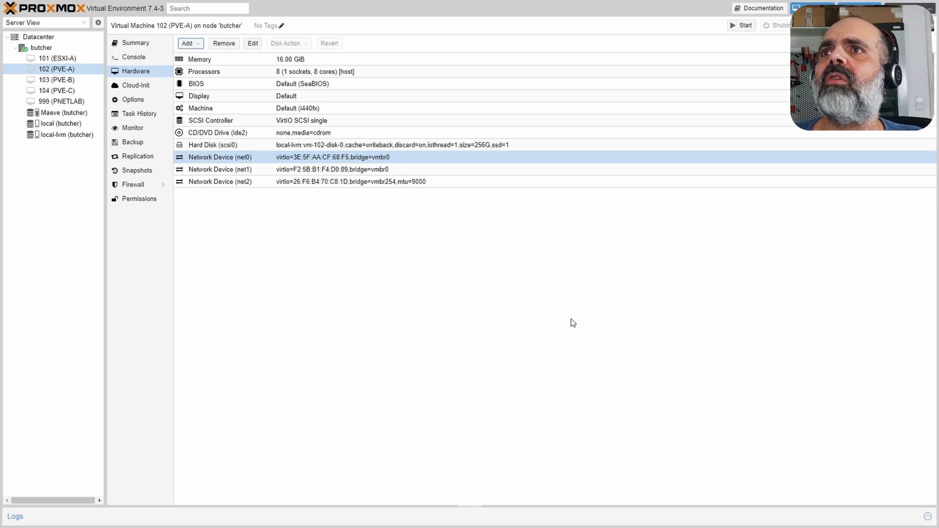
Step: Compare the network devices in the hardware of VMs 103 (PVE-B) and 104 (PVE-C)
click(56, 80)
click(57, 91)
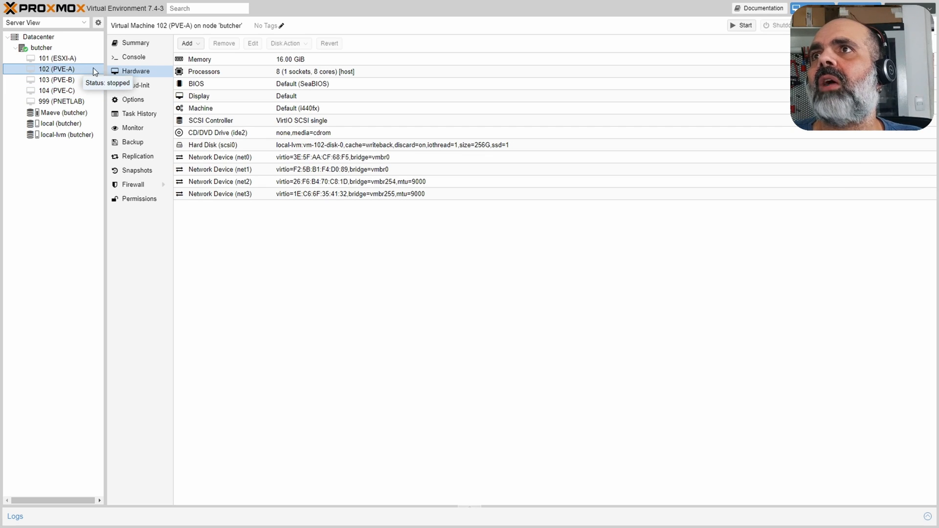
Step: Start the PVE-A virtual machine from its console and boot the Proxmox VE GNU/Linux entry
click(133, 57)
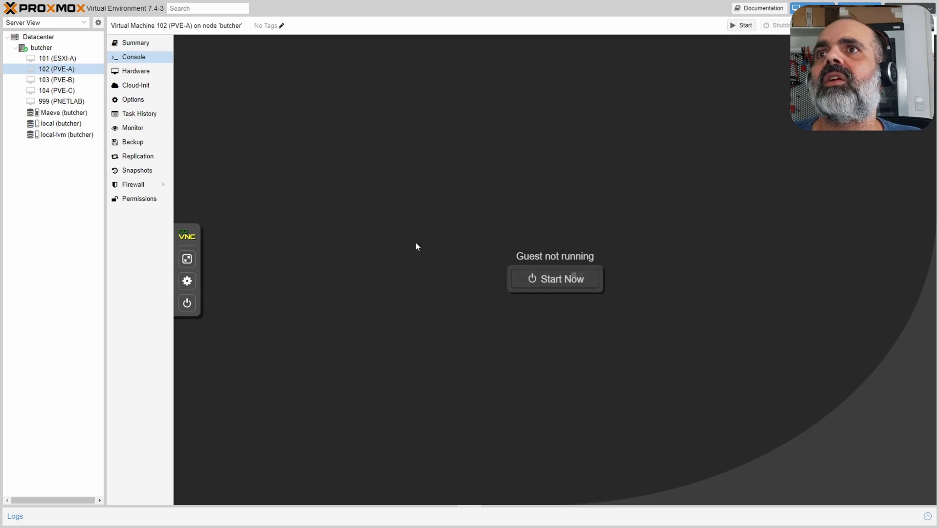
click(578, 282)
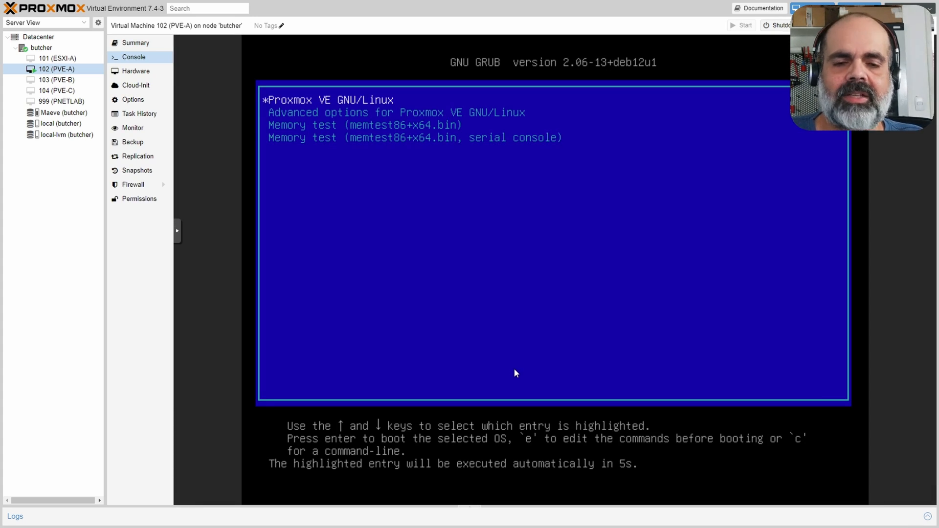
key(Return)
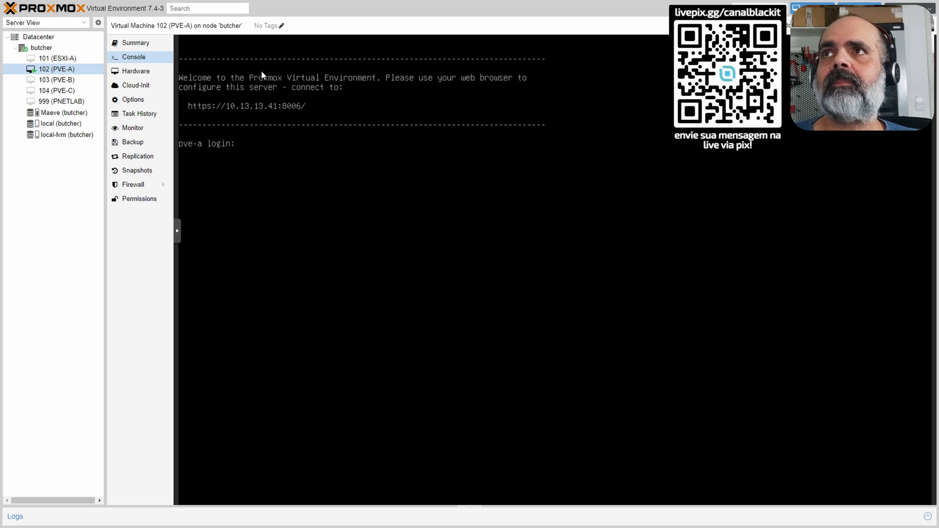
Step: Open the PVE-A web interface at 10.13.13.41:8006 in a new browser tab
mouse_move(163, 1)
key(F11)
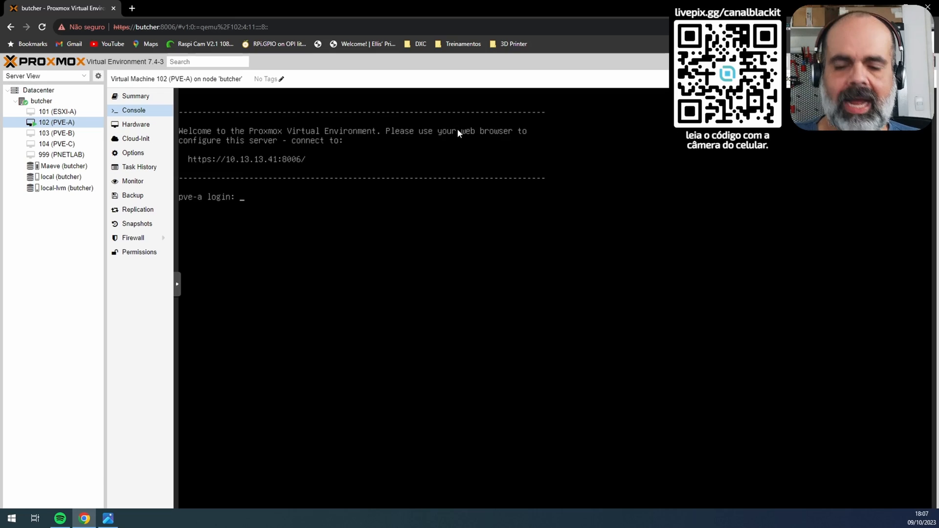
click(132, 8)
text(10.13.13.41)
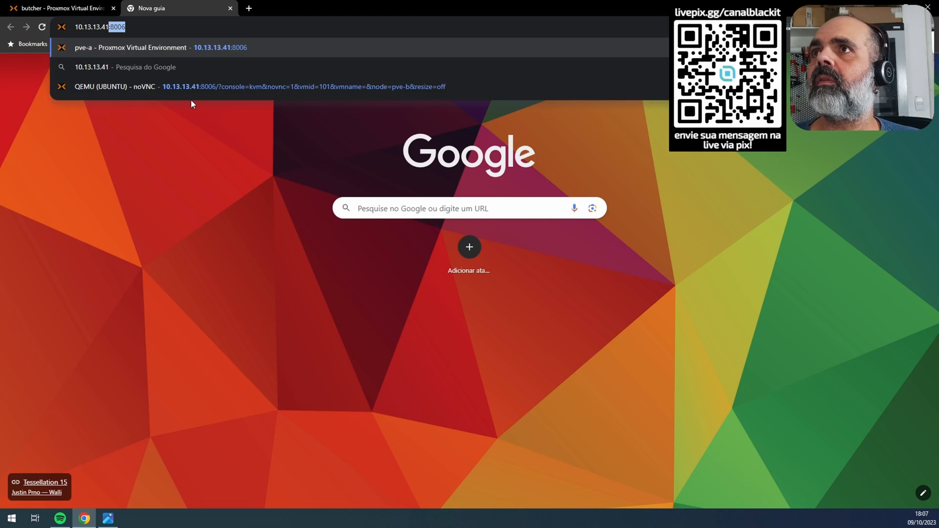
key(Return)
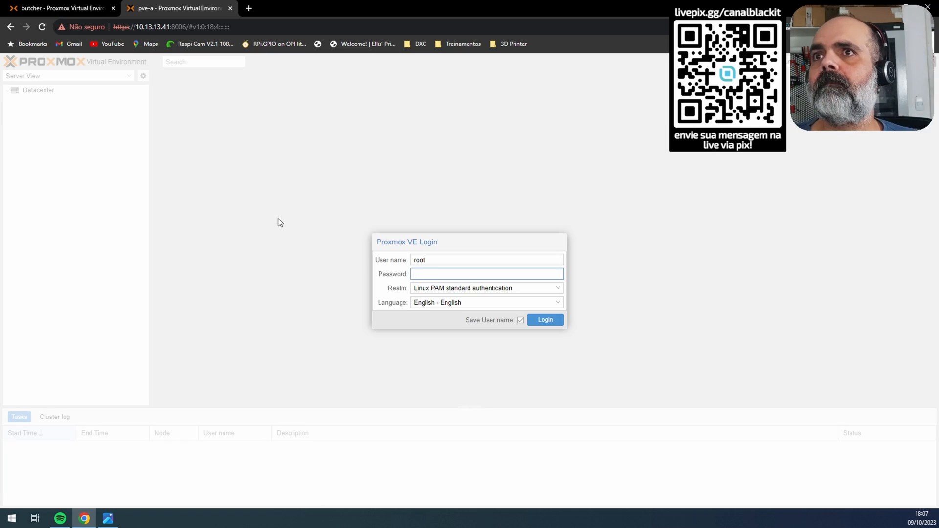
Step: Log in to PVE-A as root with the account password and dismiss the notice that follows
key(F11)
key(Tab)
text(••••••••)
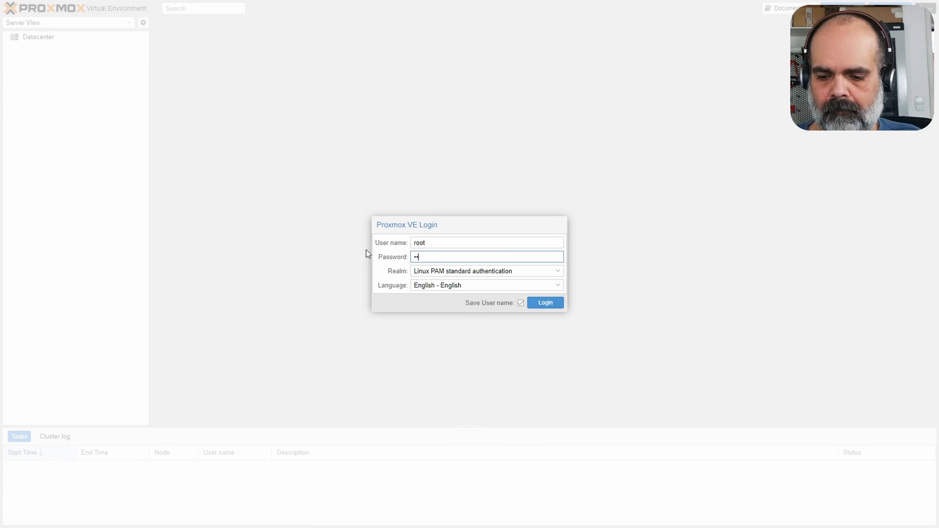
key(Return)
click(462, 286)
Step: Open the network settings of node pve-a and set the comment of bridge vmbr0 to MGMT
click(29, 49)
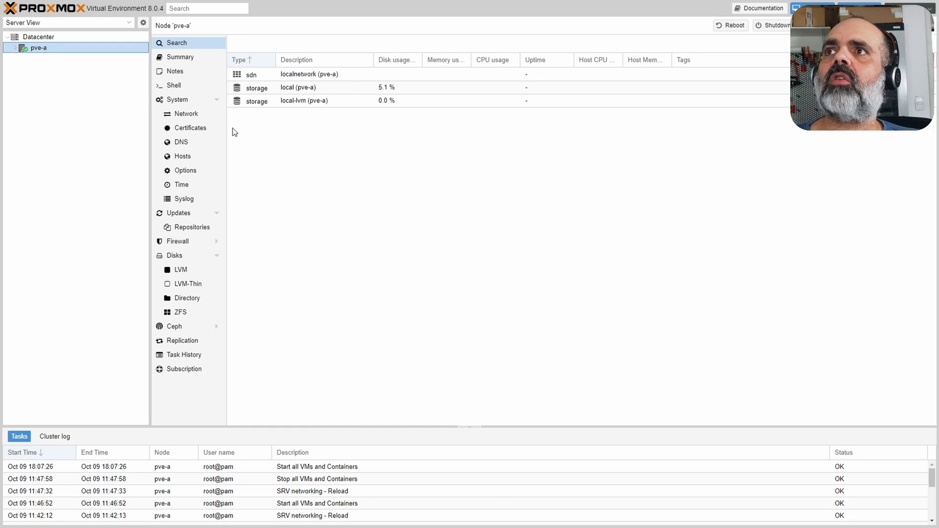
click(186, 114)
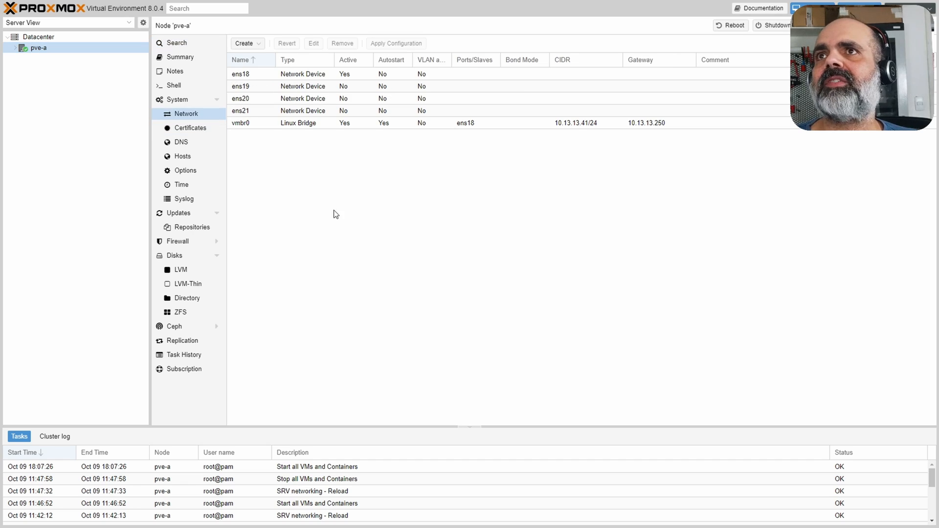
click(259, 123)
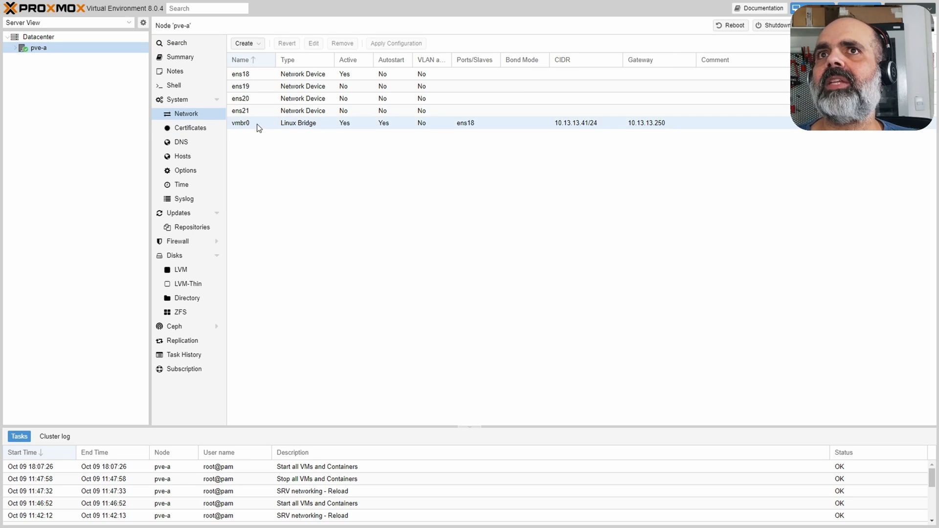
double_click(257, 124)
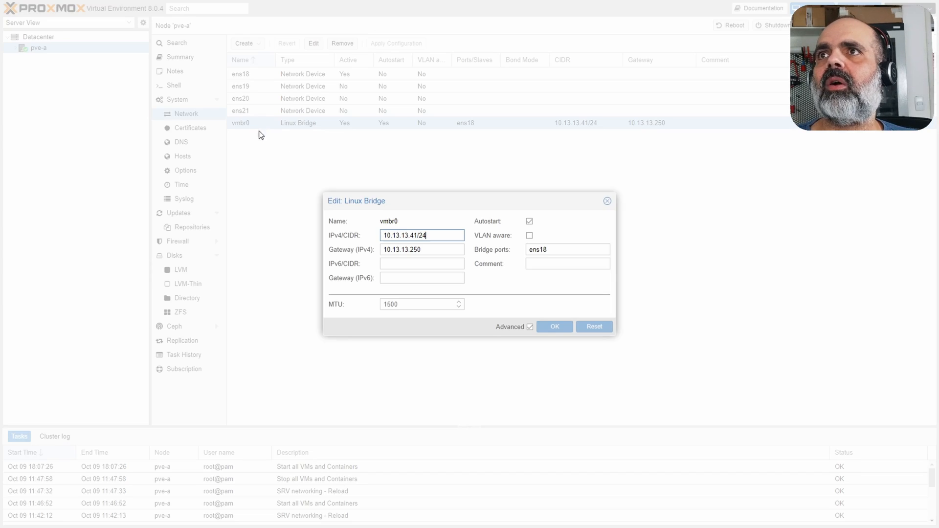
click(543, 266)
text(MGMT)
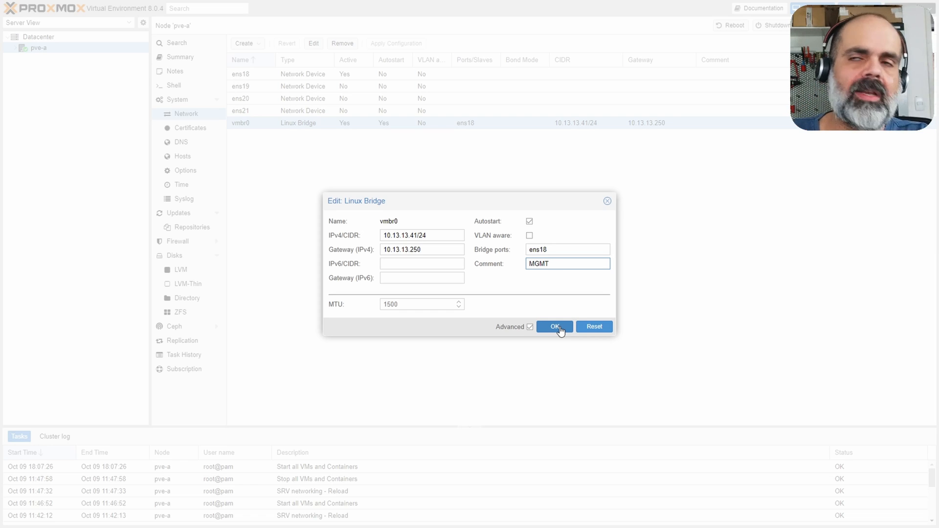
click(556, 326)
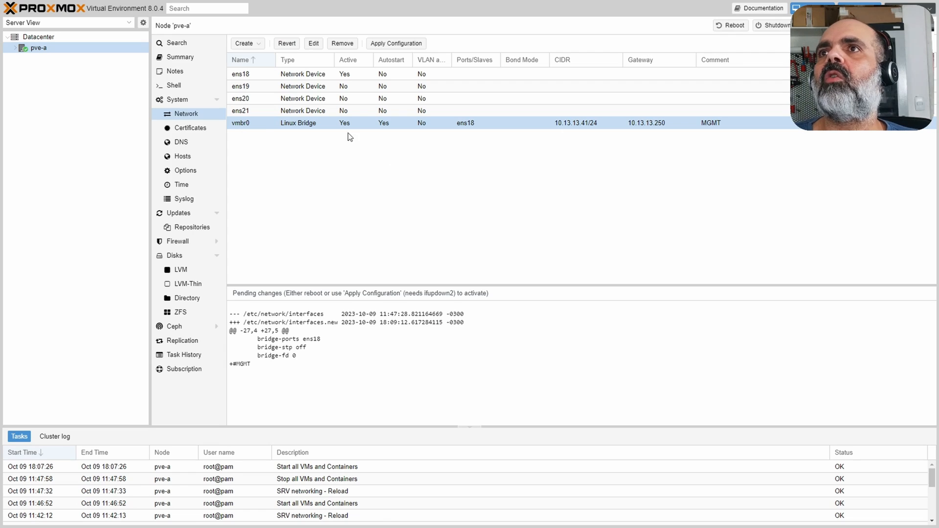
Step: Add ens19 to the bridge ports of vmbr0 beside ens18 and apply the pending network configuration
double_click(260, 124)
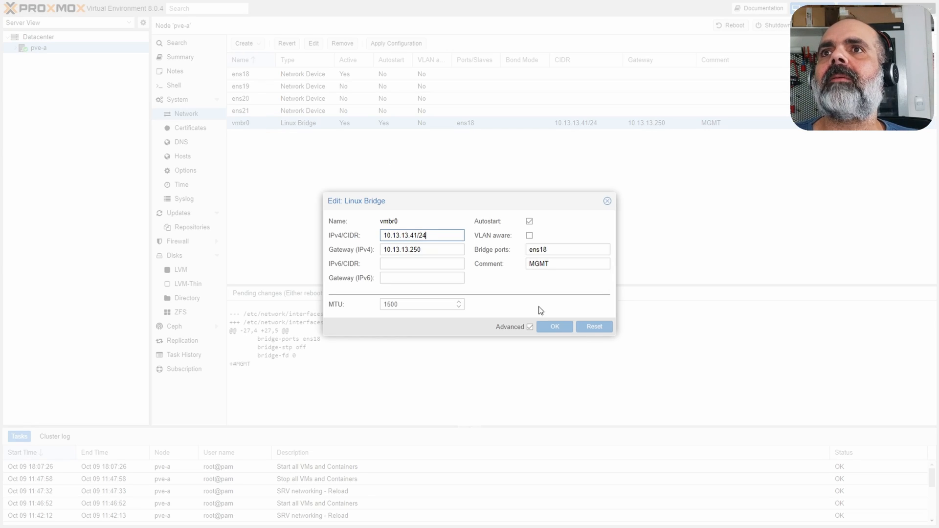
click(560, 251)
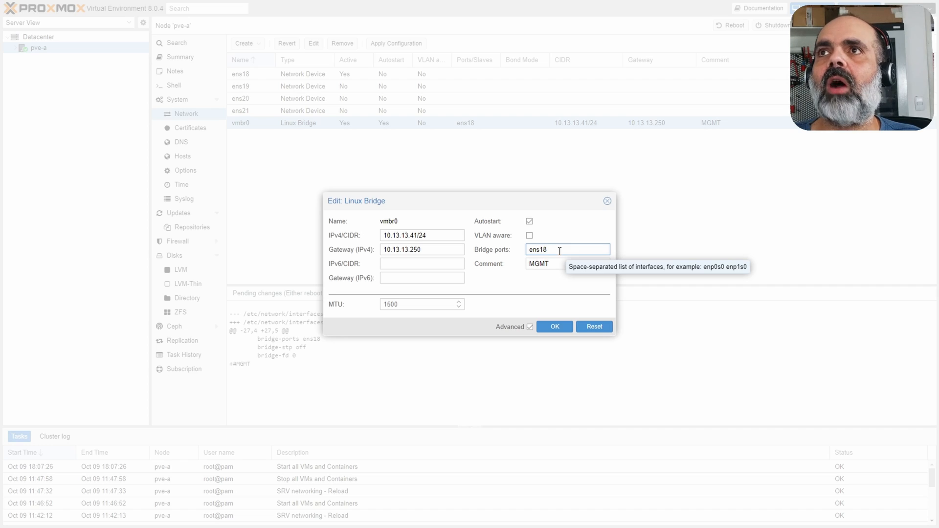
text(ens)
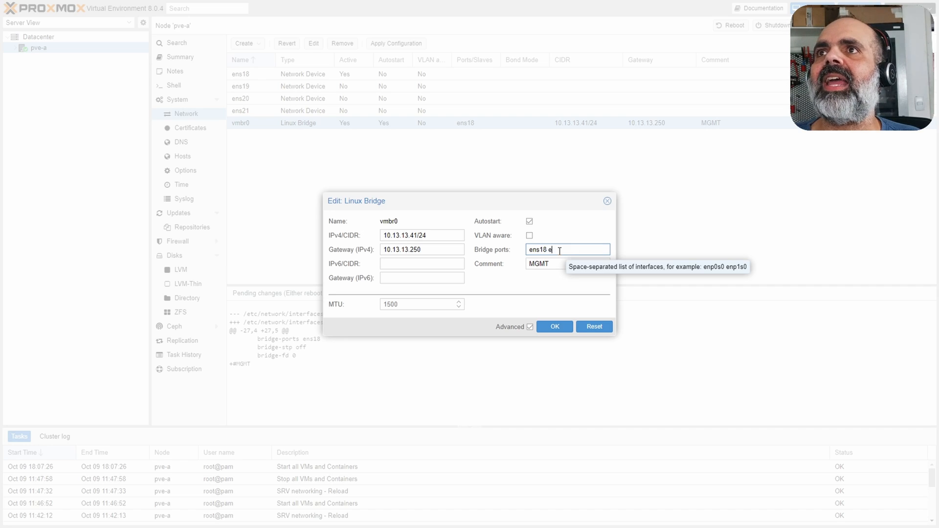
text(19)
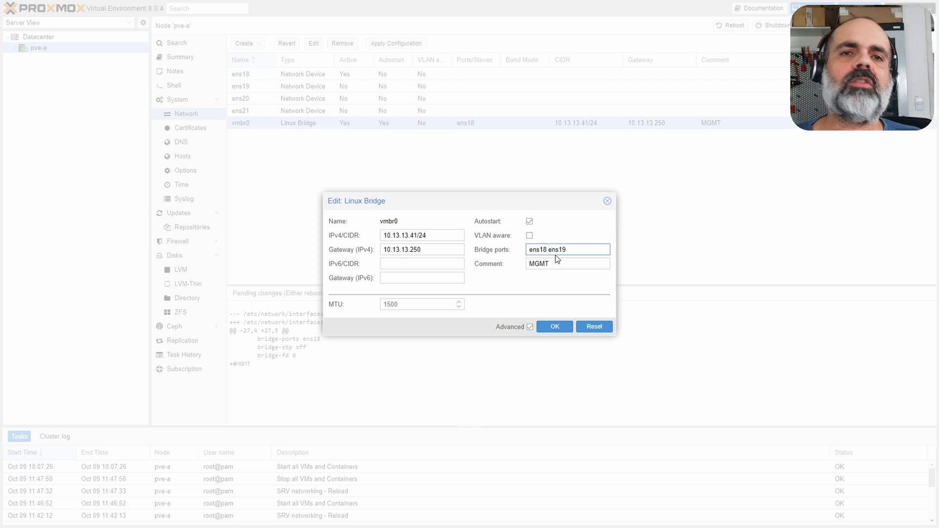
click(554, 327)
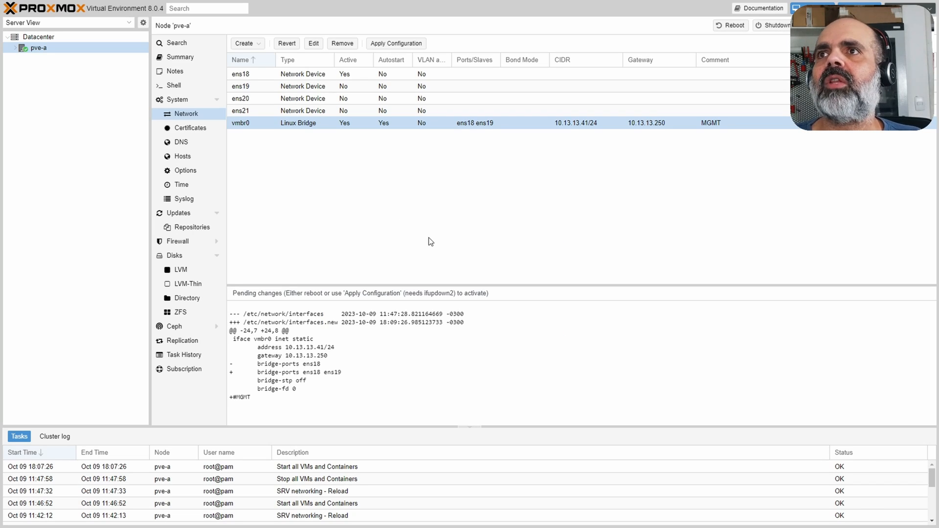
click(397, 45)
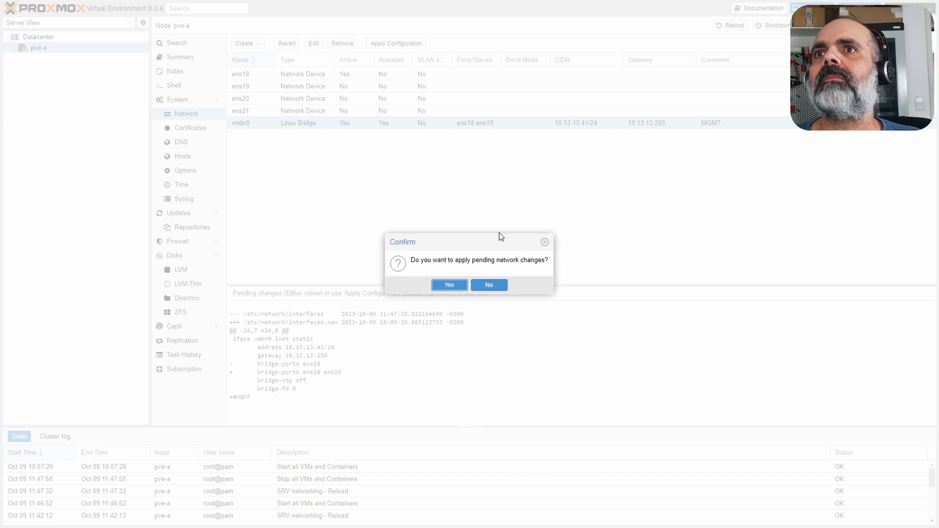
click(455, 282)
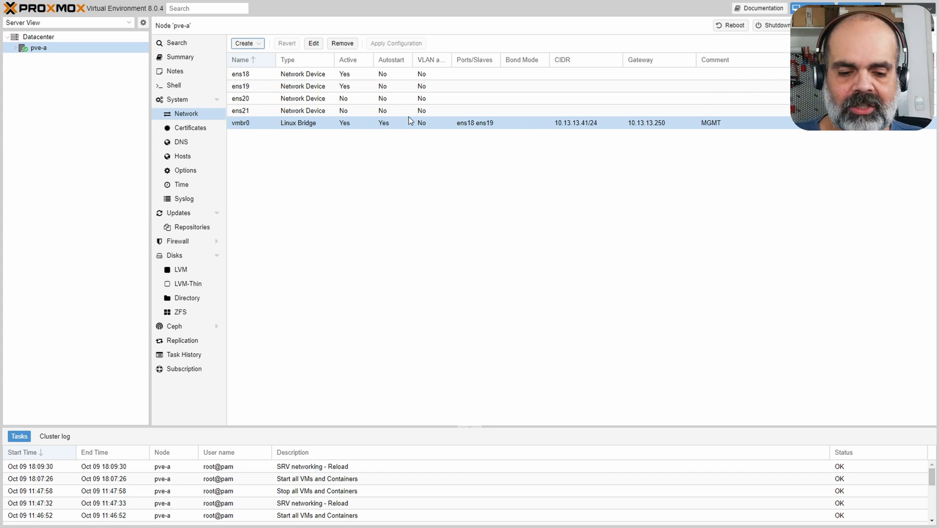
Step: Switch to the butcher host and disconnect network device net0 in PVE-A's hardware
key(F11)
click(63, 8)
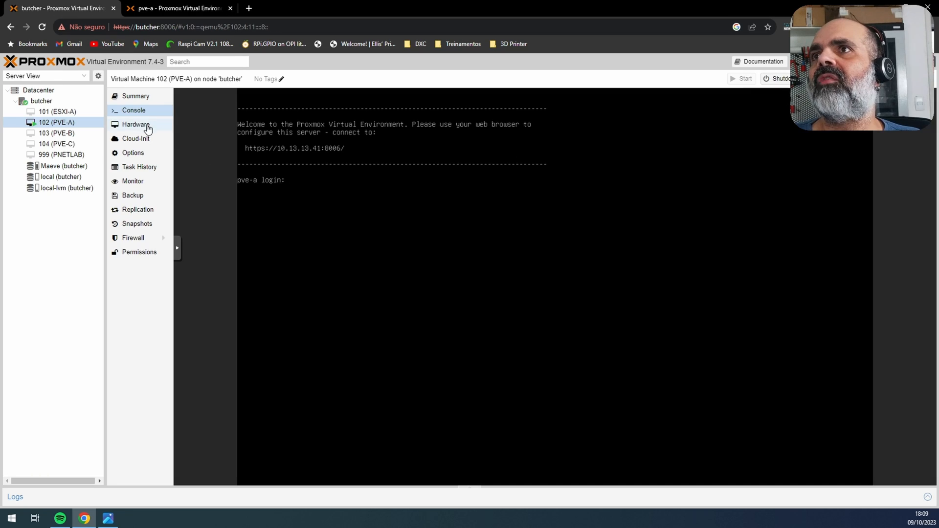
click(146, 127)
double_click(347, 210)
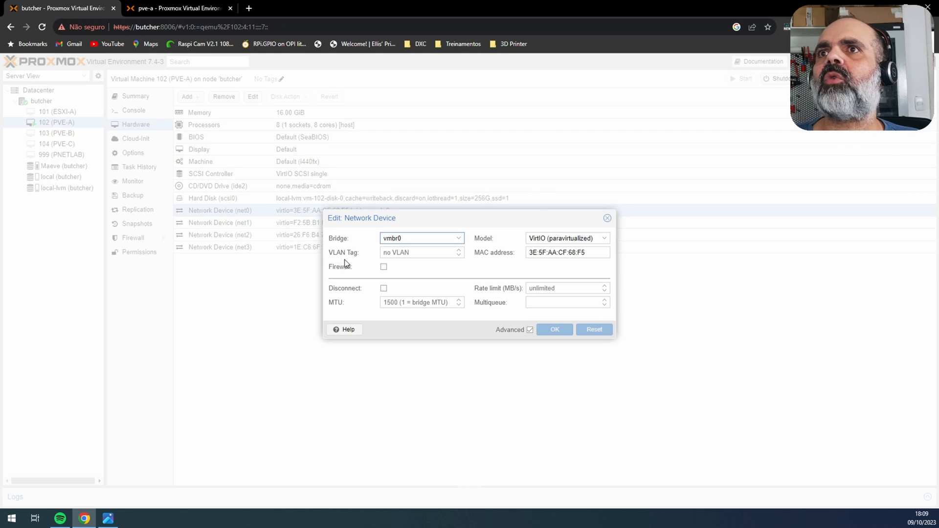
Step: Test access to PVE-A with a continuous ping to 10.13.13.41 from the Windows Command Prompt and reload its web interface
key(ctrl+Tab)
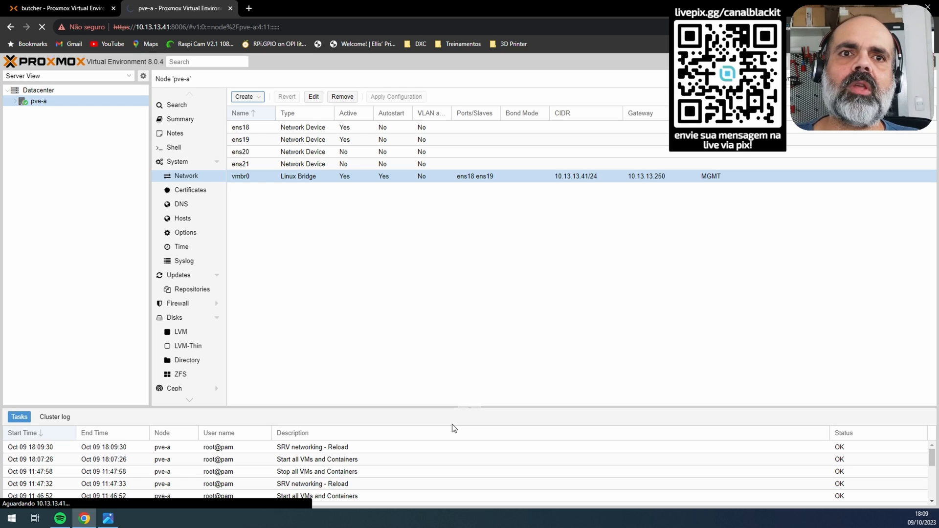
click(12, 518)
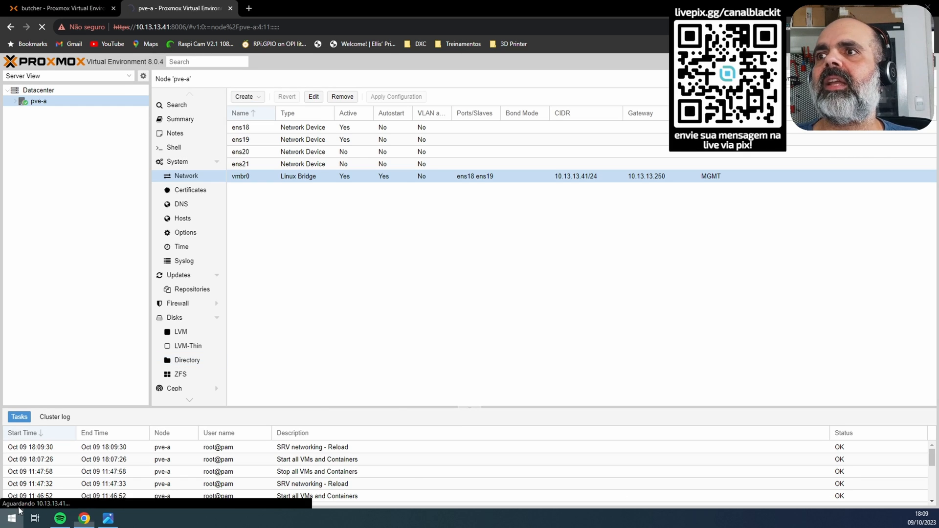
text(cmd)
key(Return)
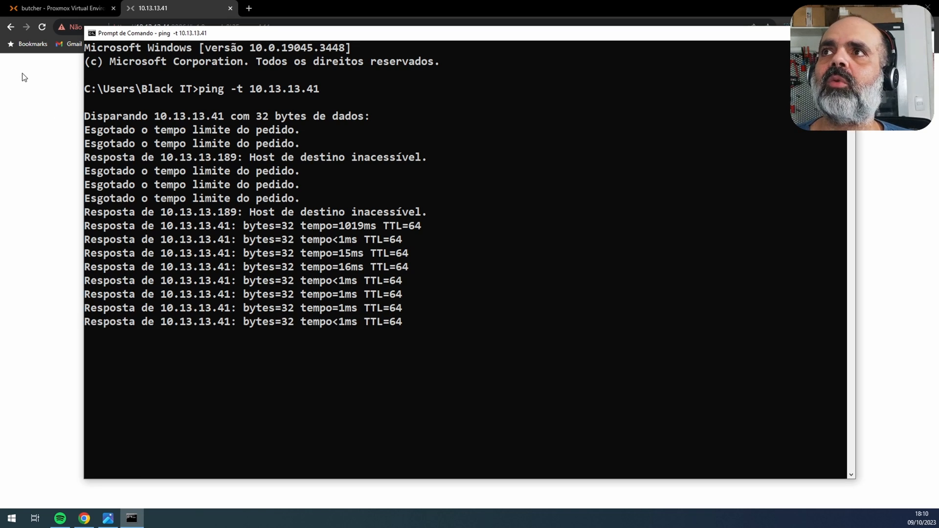
click(42, 27)
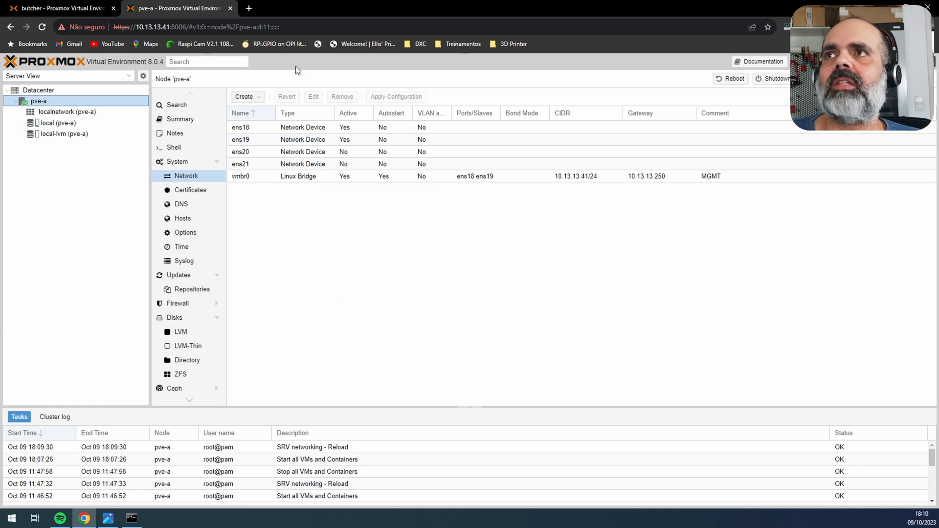
Step: Reconnect network device net0 in PVE-A's hardware on the butcher host
click(61, 9)
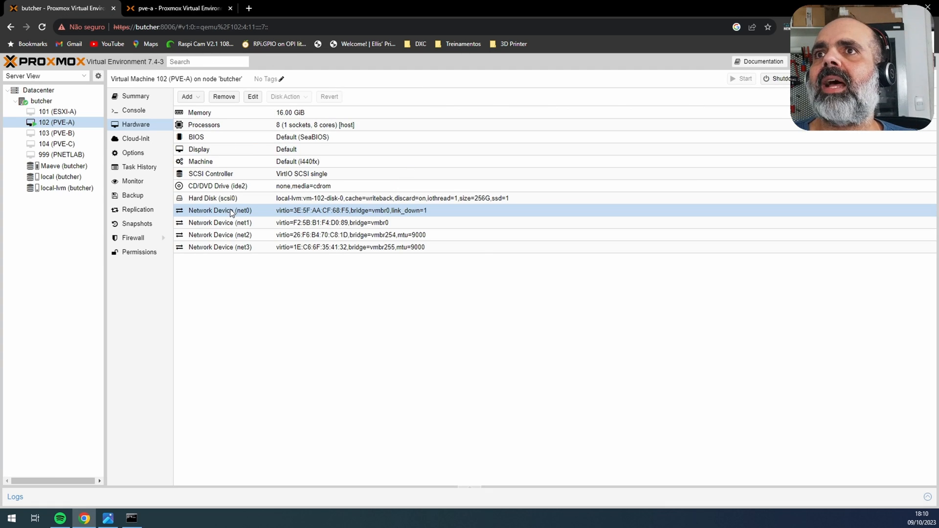
double_click(230, 211)
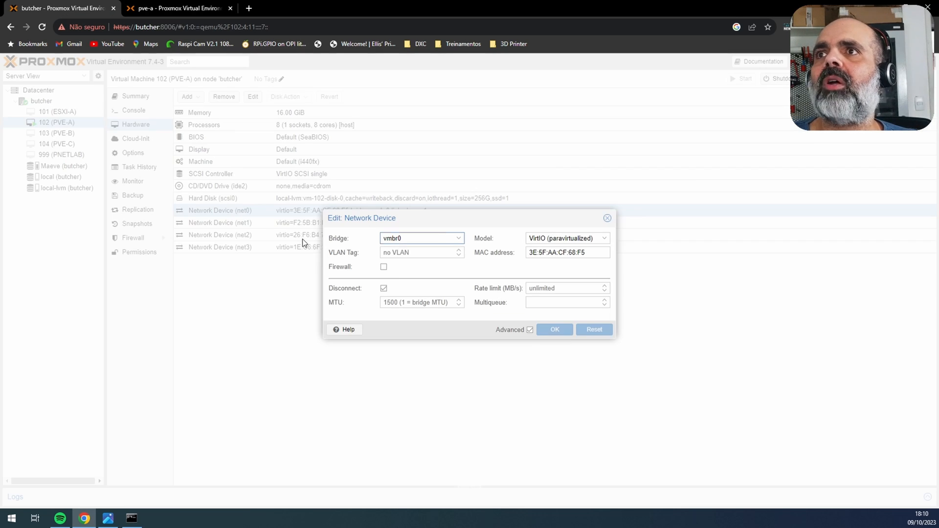
click(384, 289)
click(554, 330)
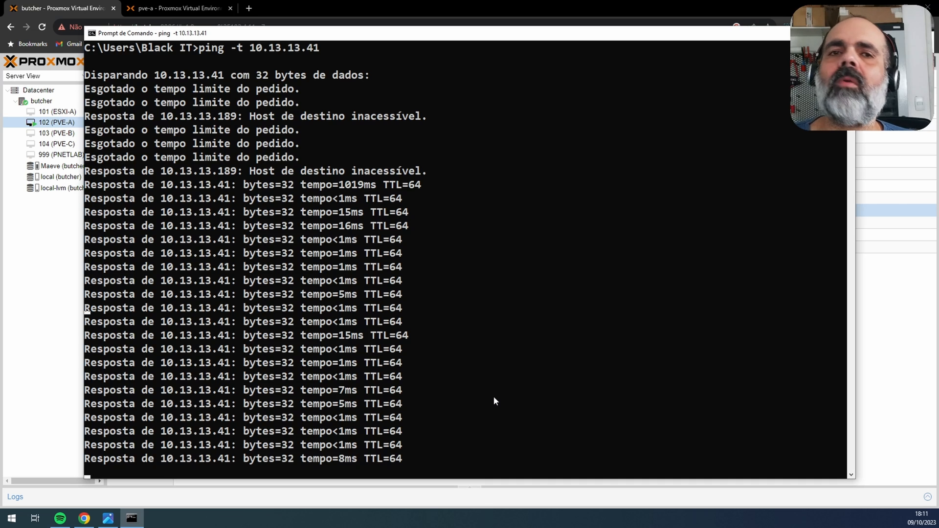
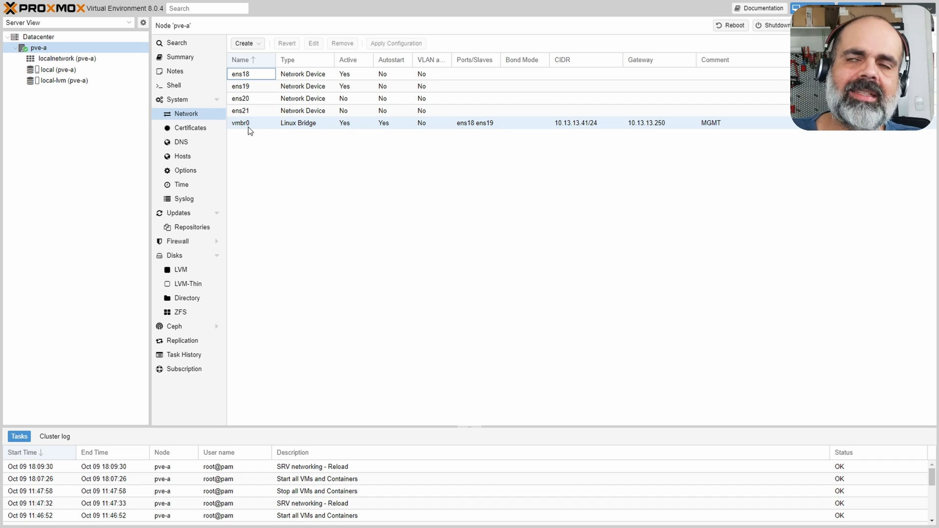
Step: Configure network device ens20 on pve-a with IPv4 address 192.168.254.41/24, autostart enabled and the comment CLUSTER-A
click(256, 98)
double_click(256, 98)
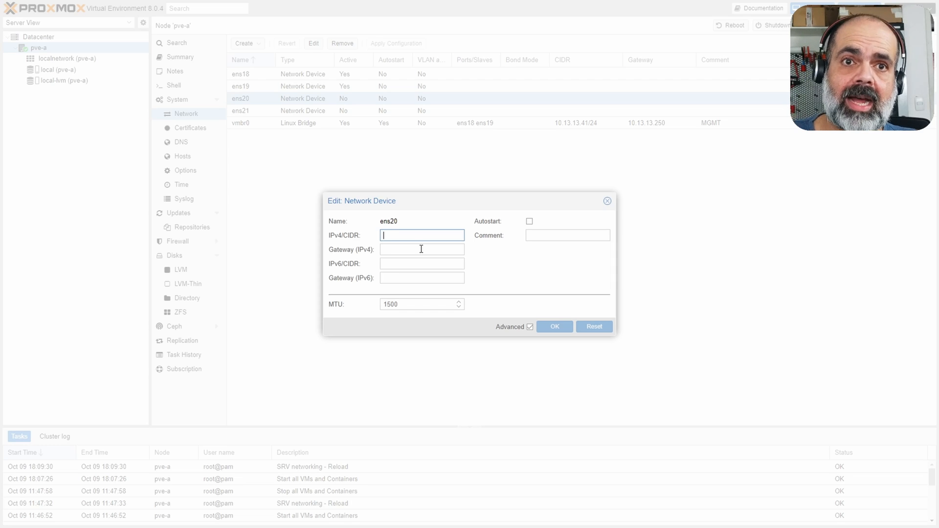
text(192.1)
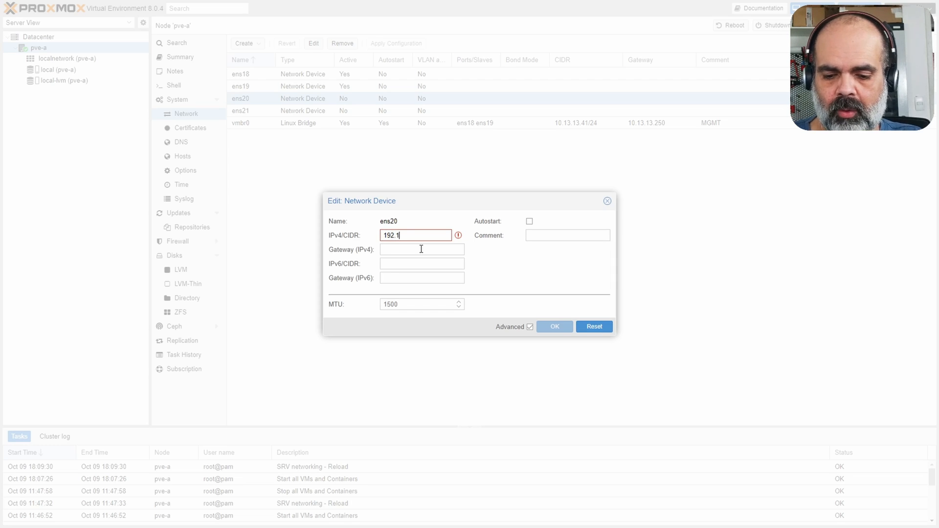
text(68.254.41)
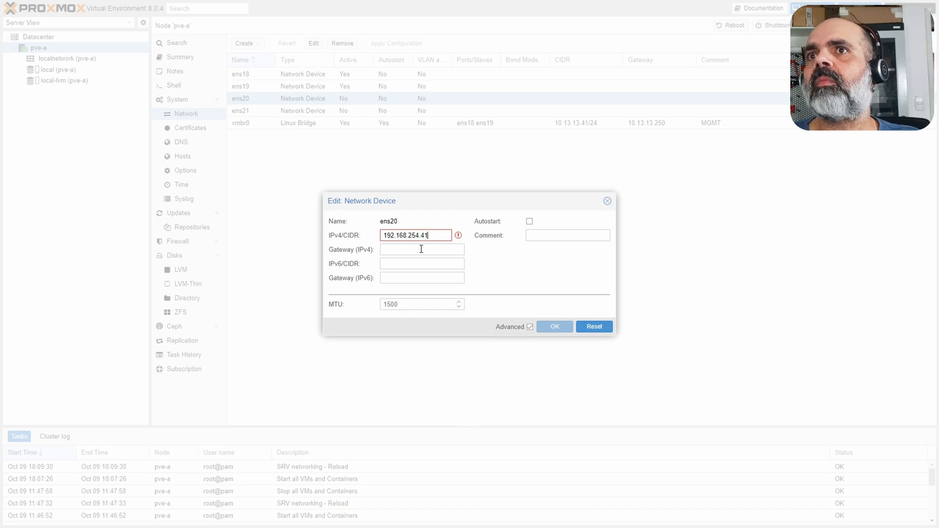
text(/24)
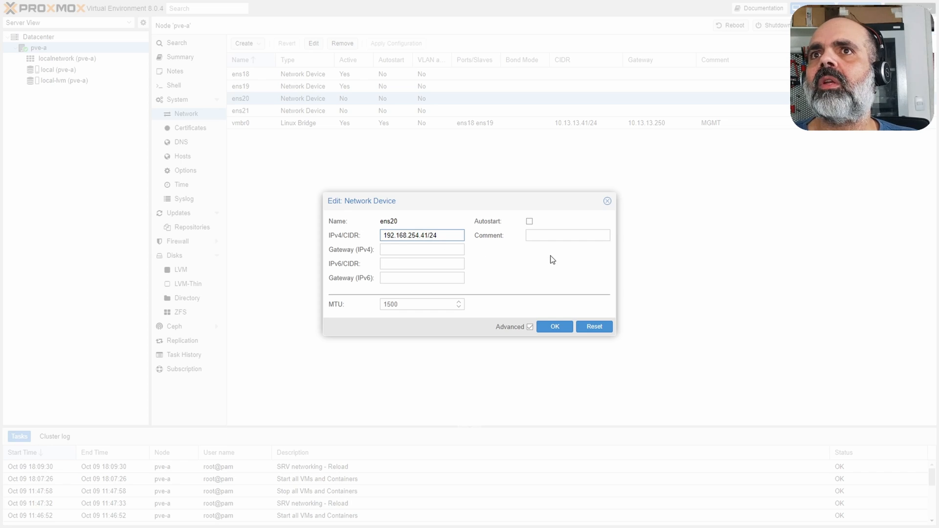
click(551, 236)
click(529, 221)
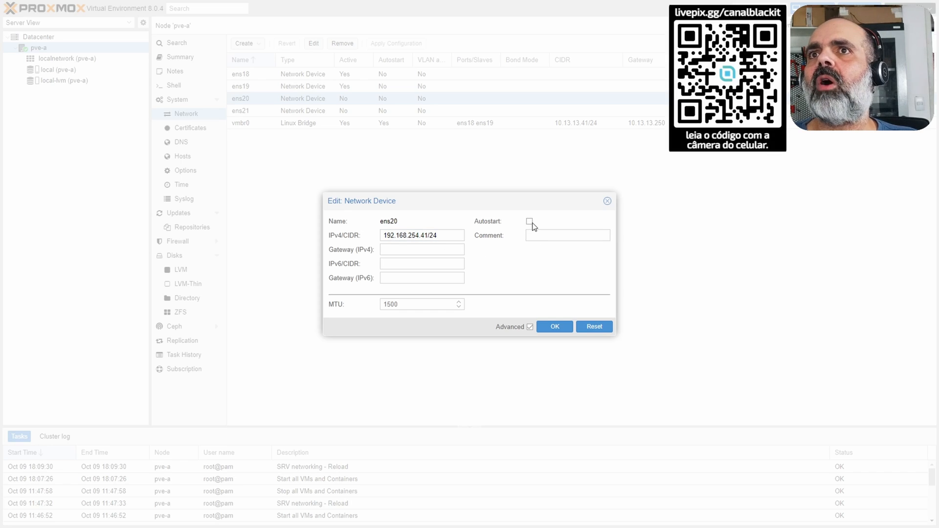
click(537, 233)
text(CL)
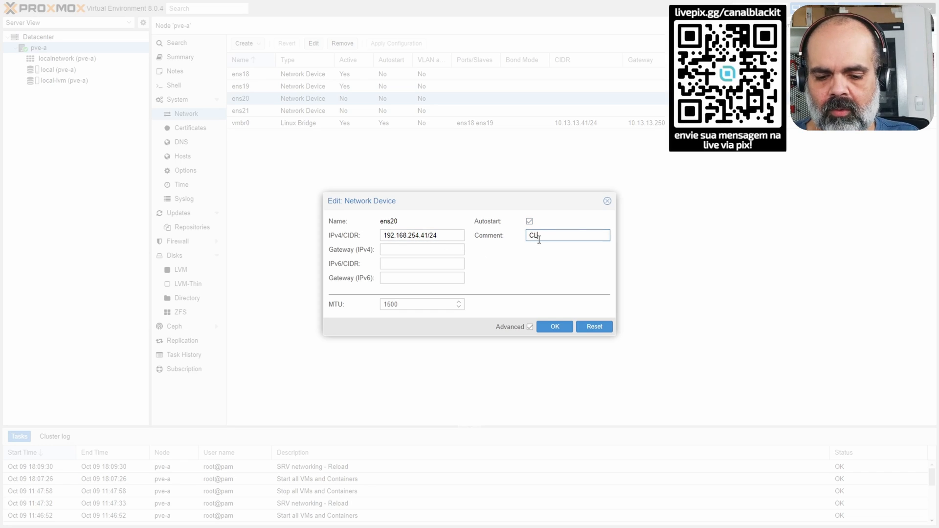
text(USTER-A)
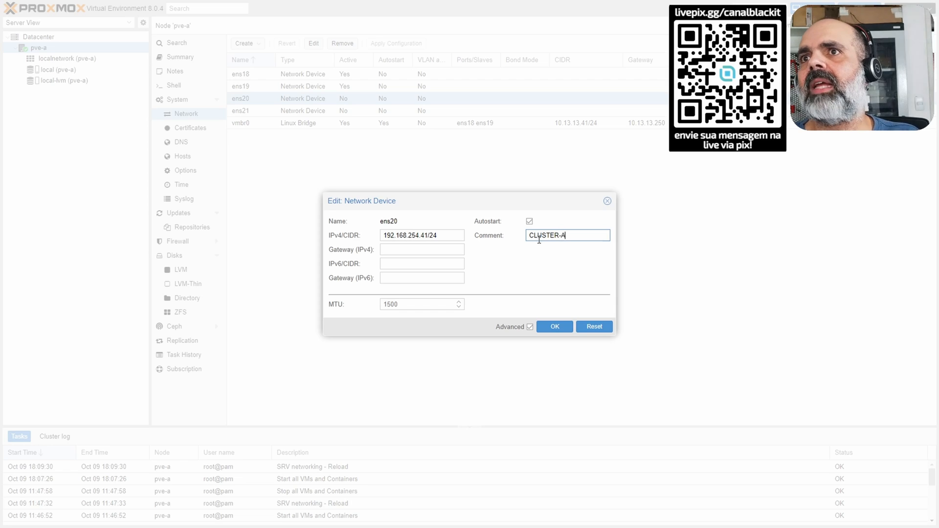
Step: Set the MTU of ens20 to 9000 and save the device settings
click(410, 308)
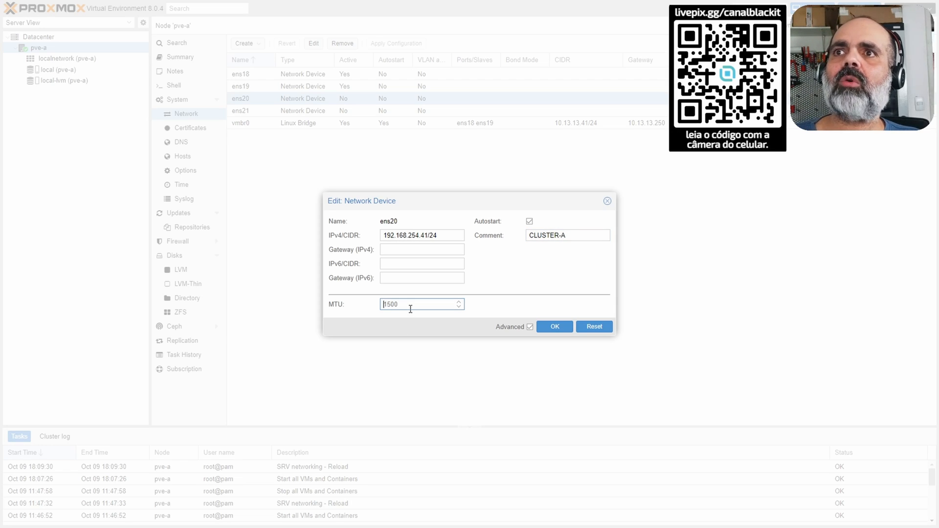
key(BackSpace)
key(BackSpace)
key(BackSpace)
key(BackSpace)
text(9000)
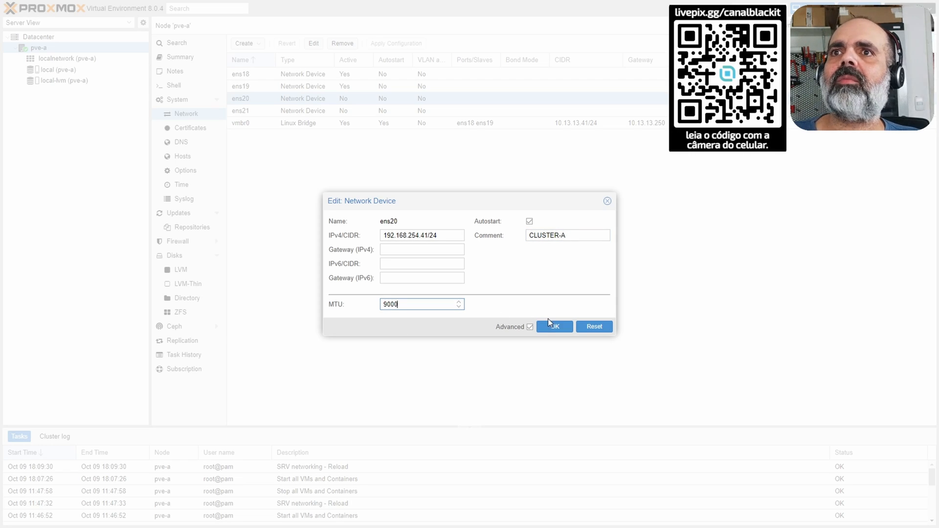
click(551, 331)
Step: Configure network device ens21 on pve-a with IPv4 address 192.168.255.41/24, autostart enabled and the comment CLUSTER-B
double_click(269, 110)
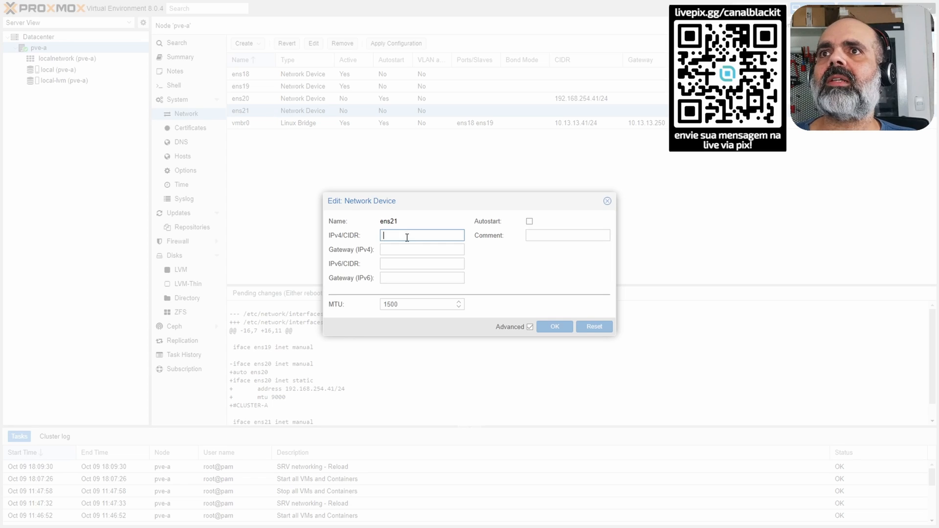
text(192.1)
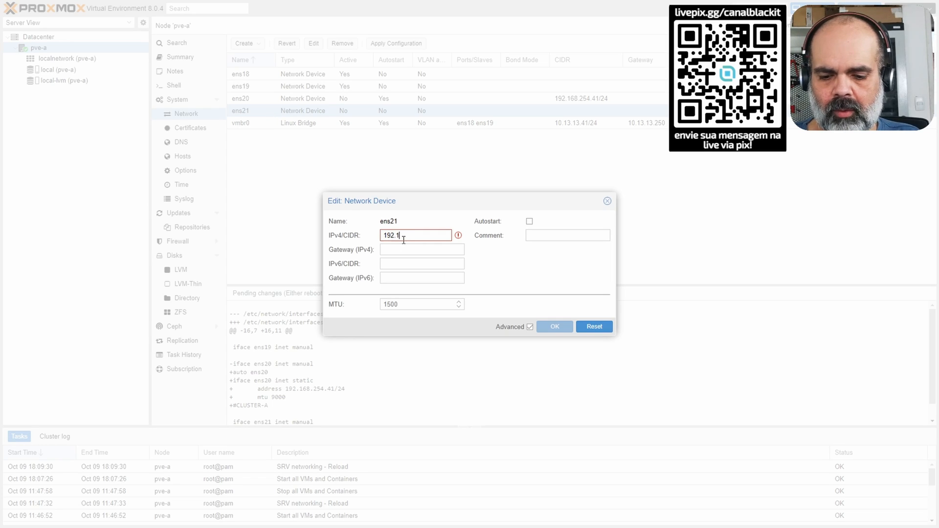
text(68.255)
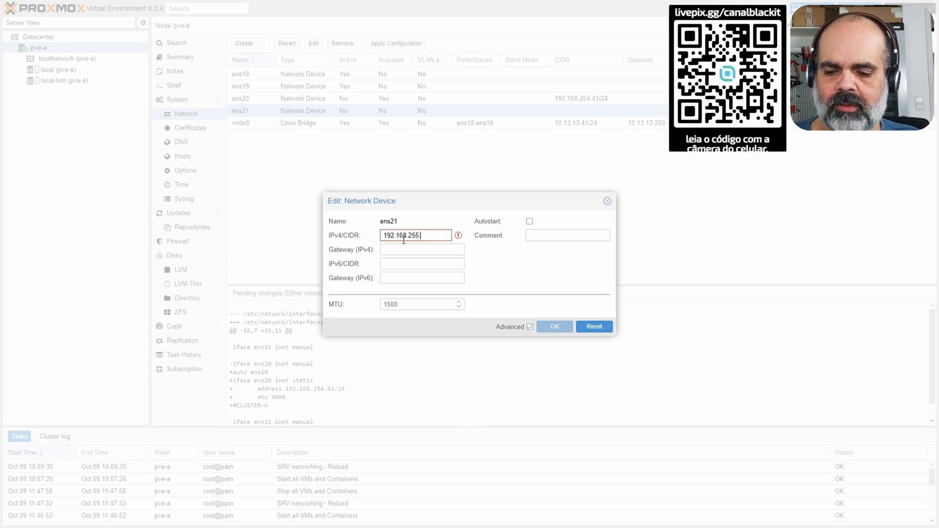
text(.41/24)
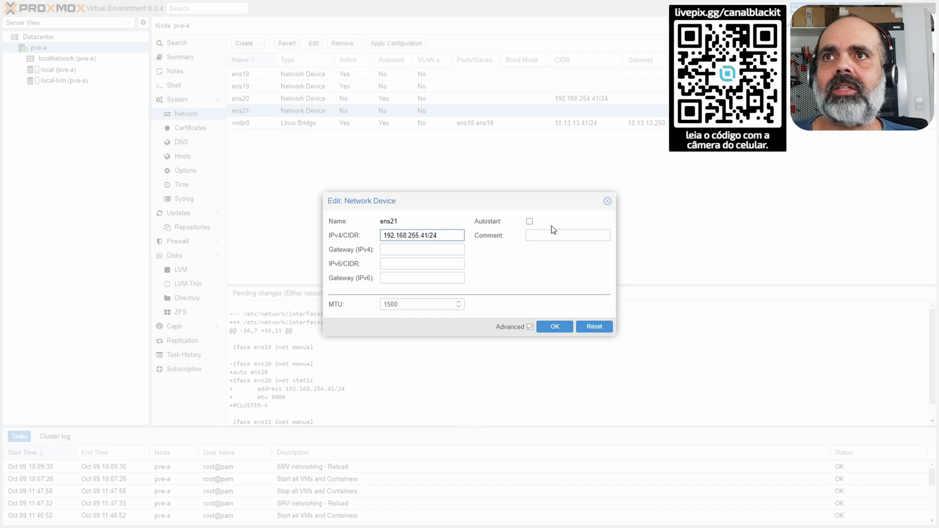
click(530, 221)
click(532, 237)
text(C)
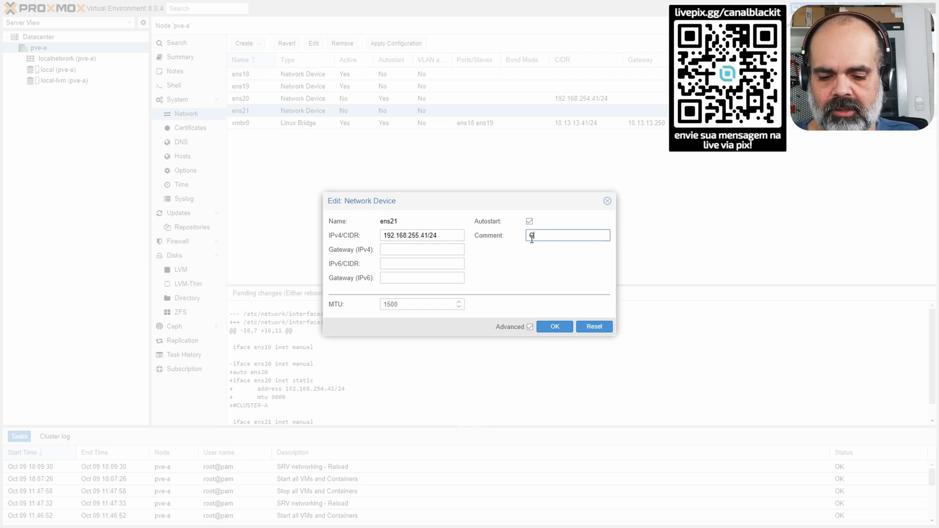
text(LUSTER-B)
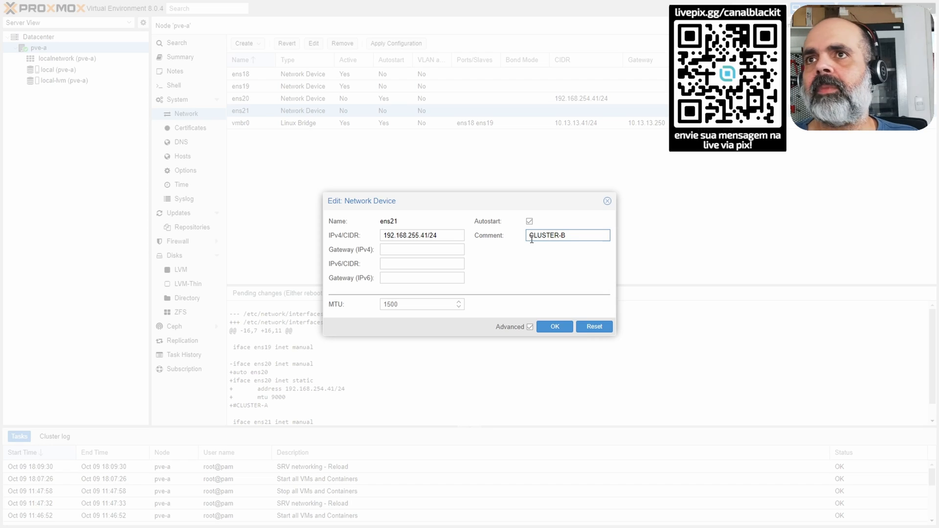
Step: Set the MTU of ens21 to 9000, save the device and apply the pending network changes
click(405, 310)
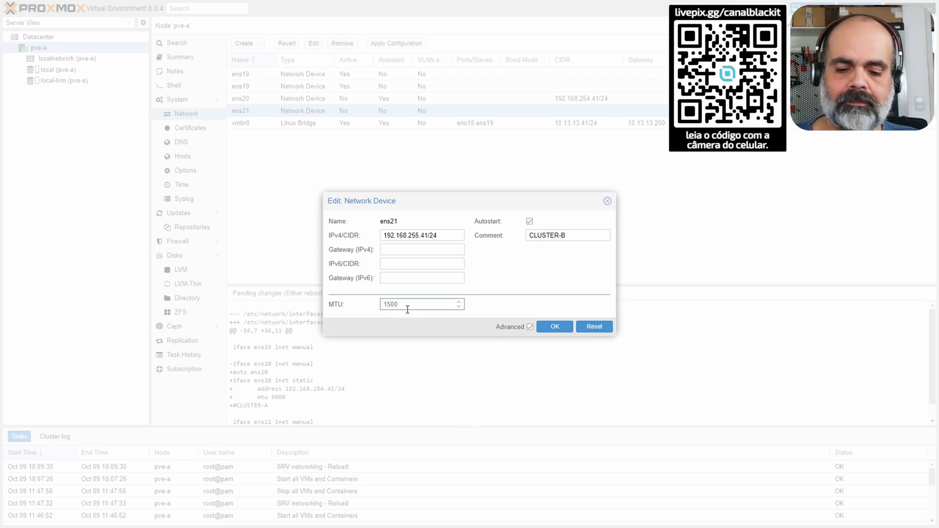
text(9000)
click(553, 327)
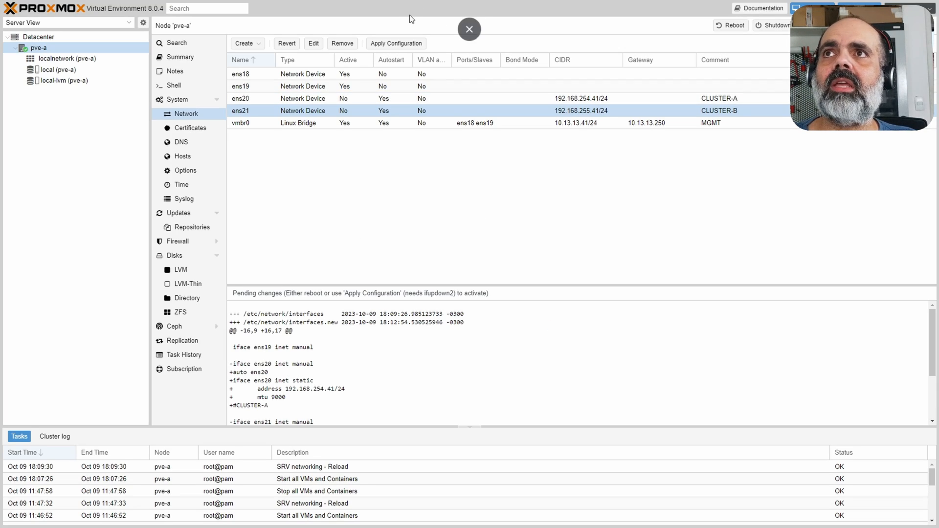
click(395, 44)
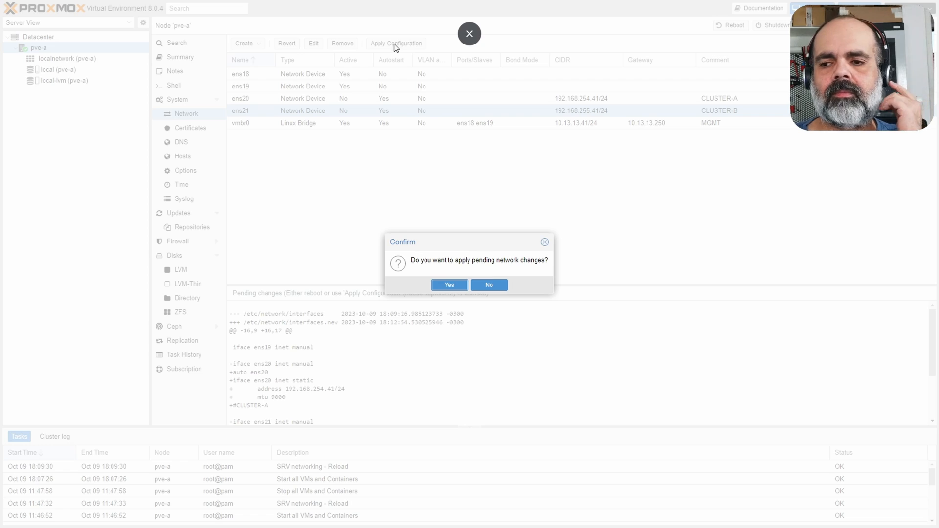
click(460, 283)
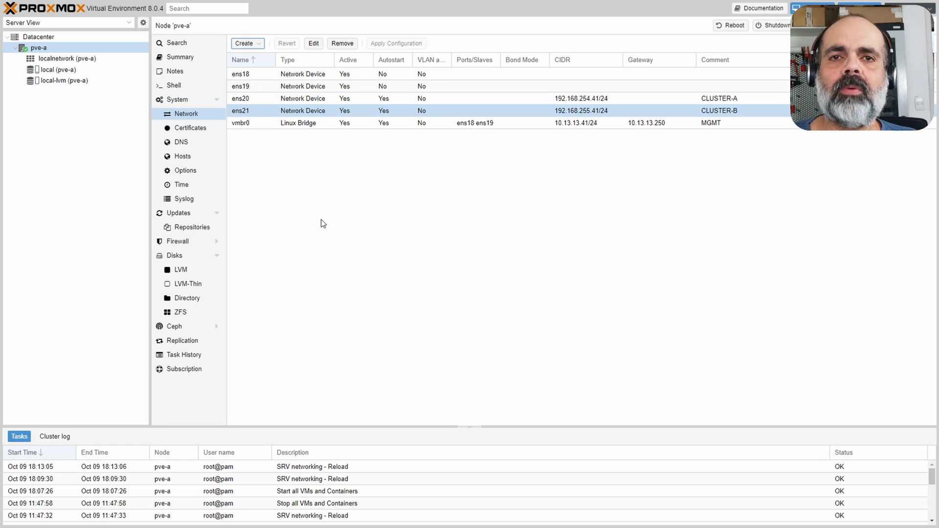
Step: Add the comment MGMT to network devices ens18 and ens19 and apply the pending network changes
double_click(254, 75)
click(567, 234)
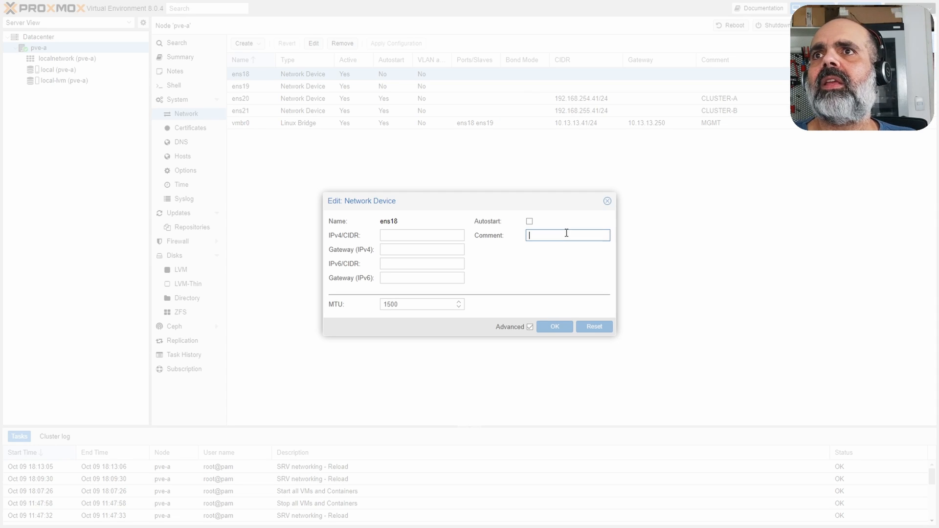
text(MGMT)
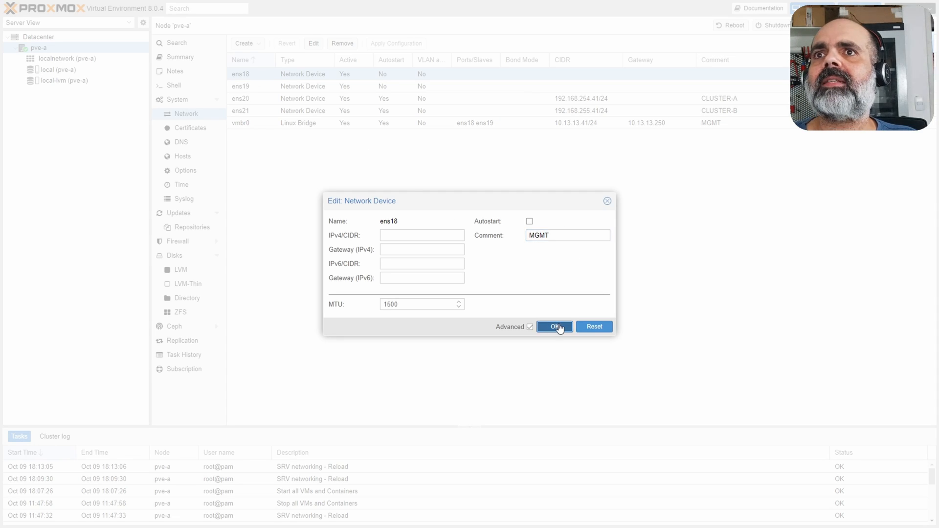
click(555, 326)
double_click(262, 88)
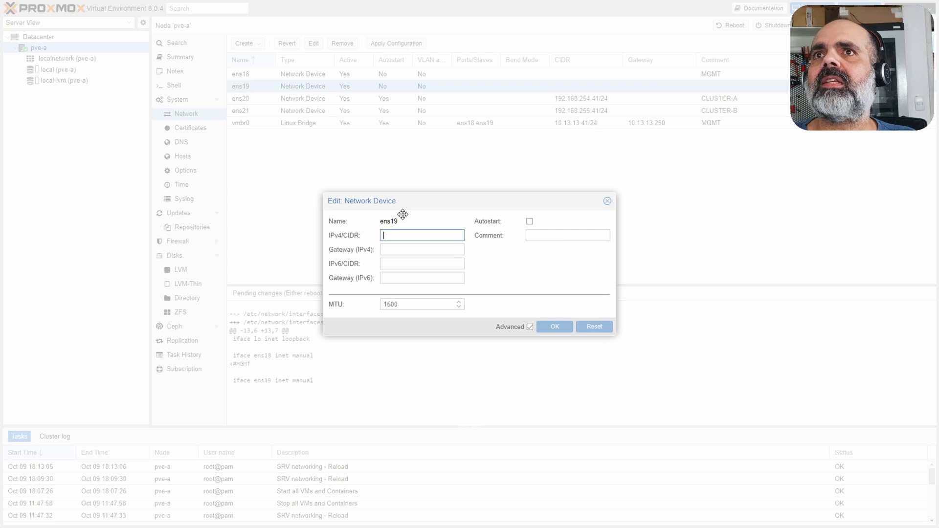
click(559, 237)
text(MGMT)
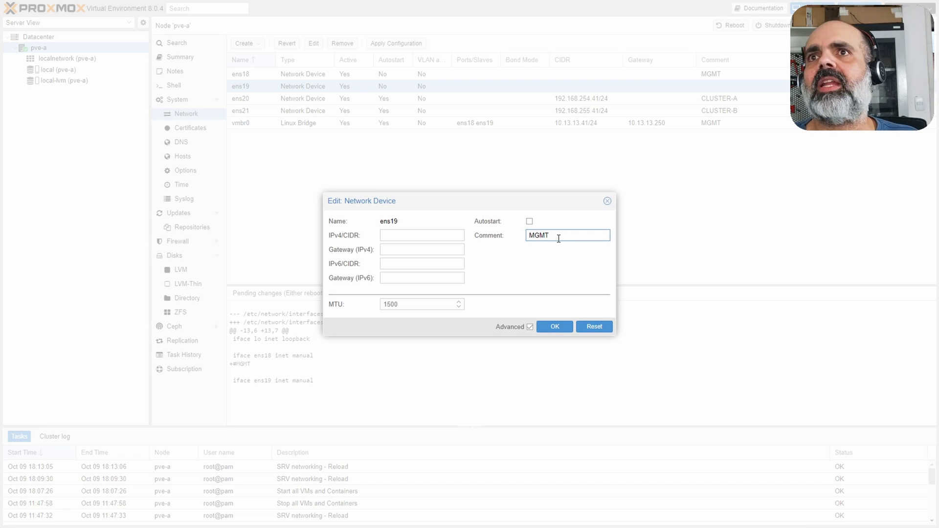
click(556, 327)
click(407, 44)
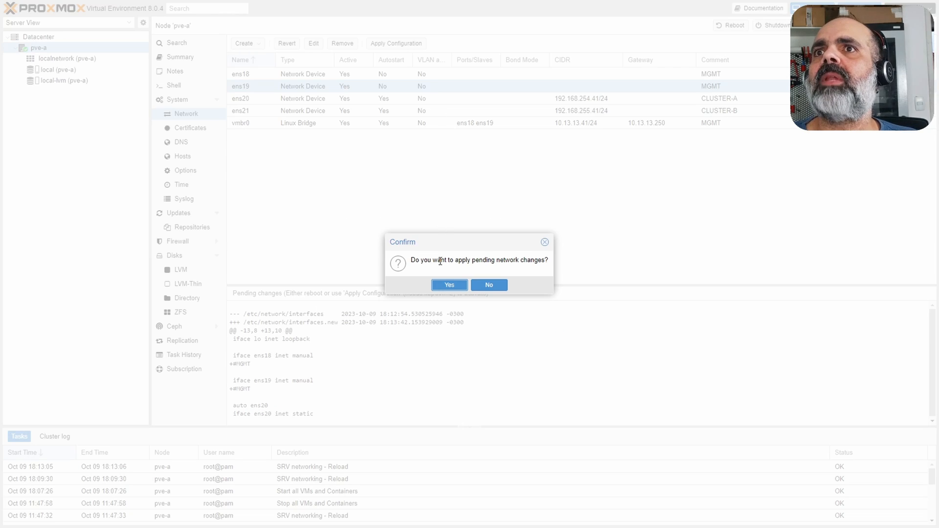
click(446, 285)
Step: Start a new cluster named BLACKIT at datacenter level and add 192.168.255.41 as link 1 beside link 0 on 192.168.254.41
click(58, 35)
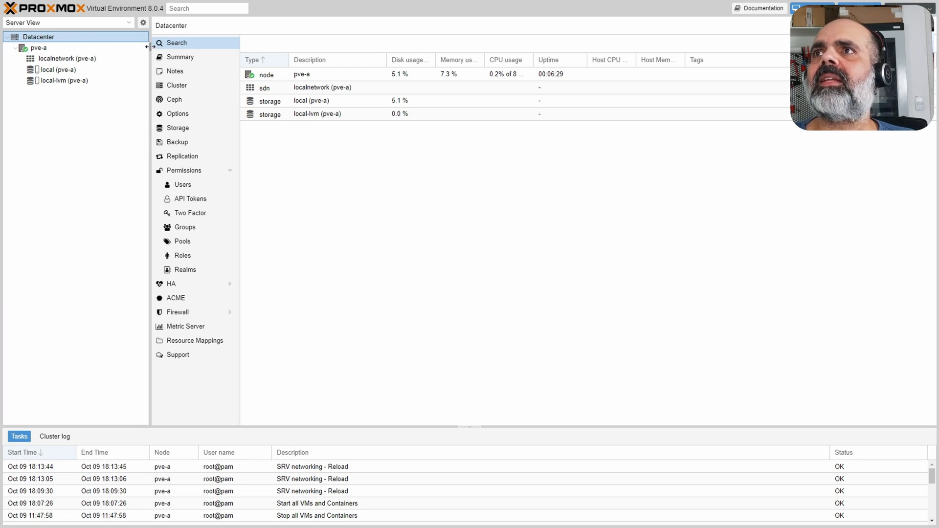
click(177, 85)
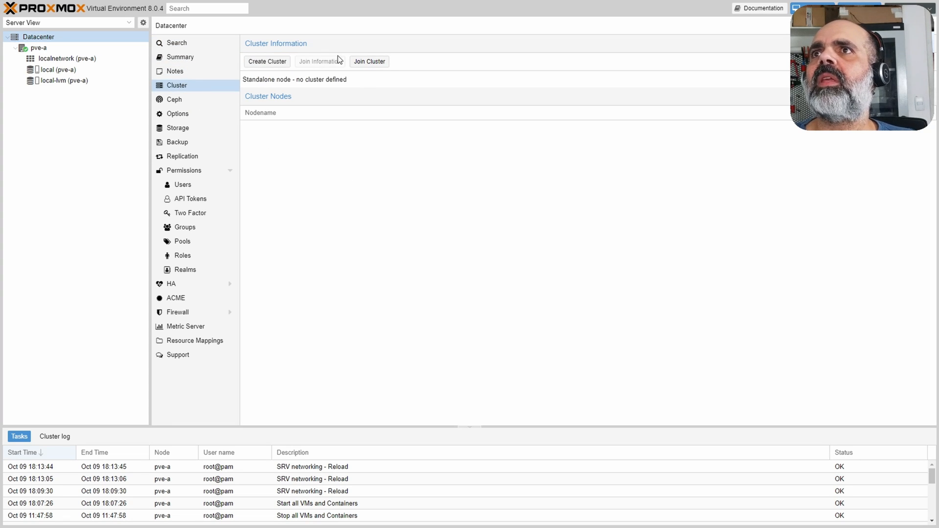
click(262, 65)
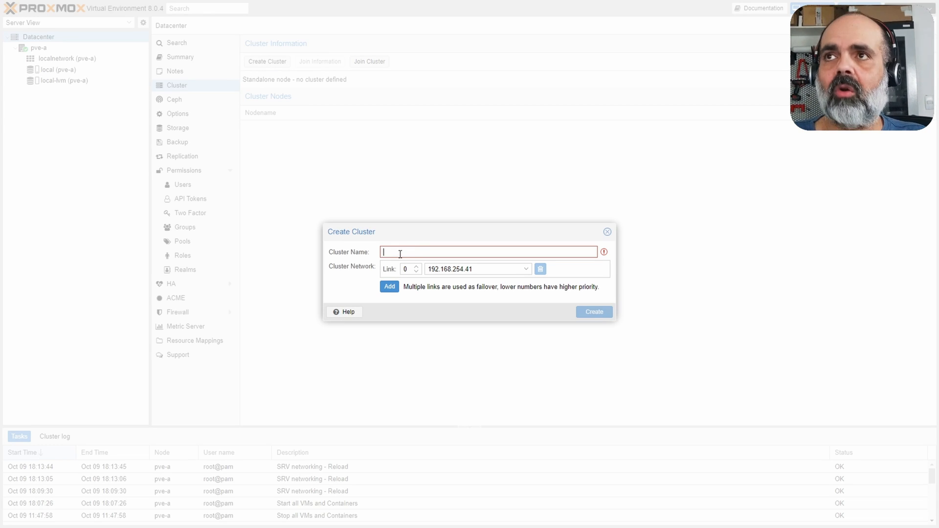
text(BLACKIT)
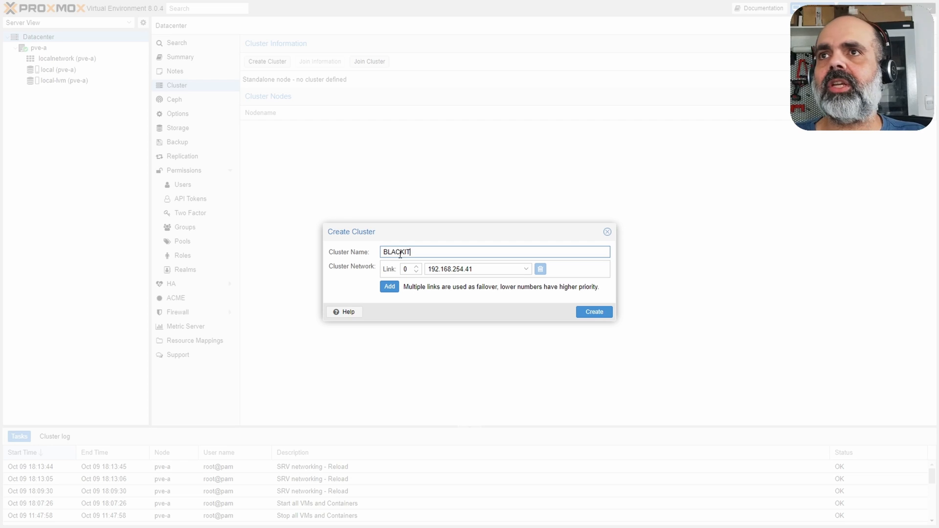
click(389, 287)
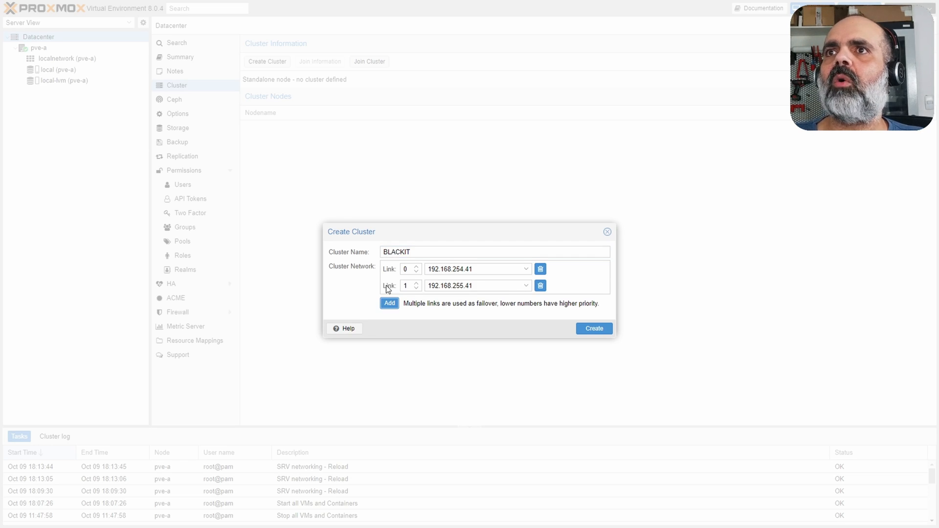
Step: Check the interface choices for link 0 and link 1, create the BLACKIT cluster and close its task viewer
click(527, 269)
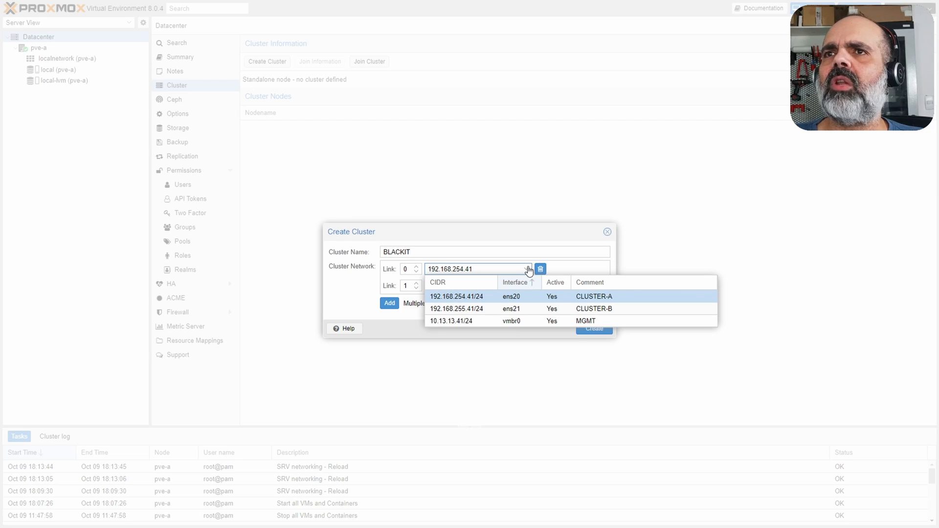
click(529, 271)
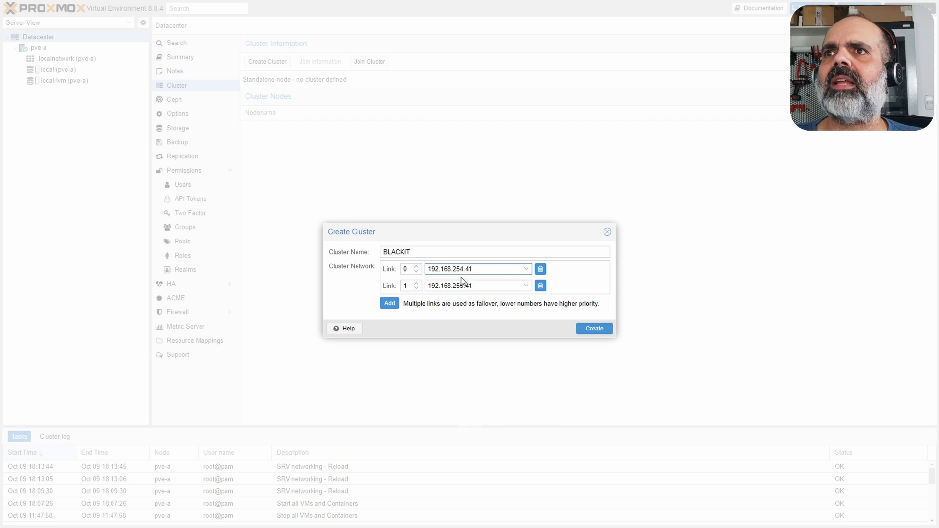
click(526, 288)
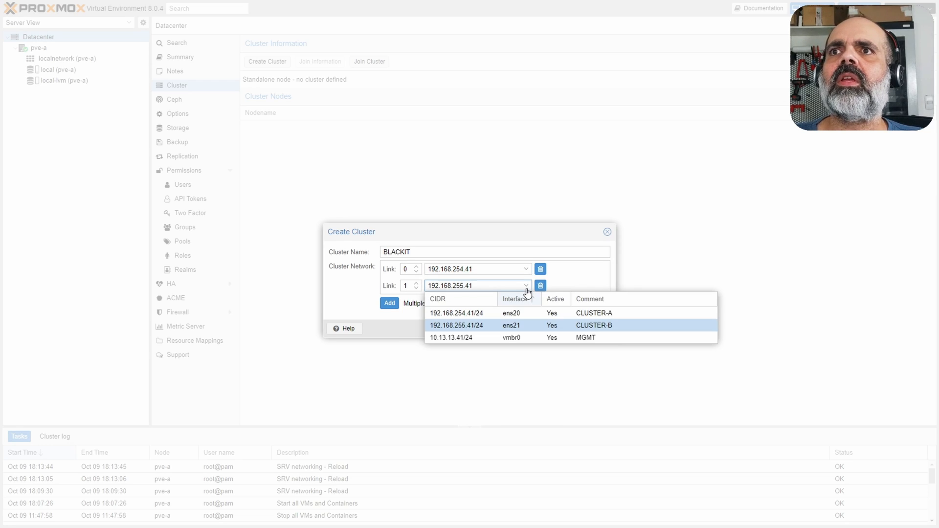
click(527, 292)
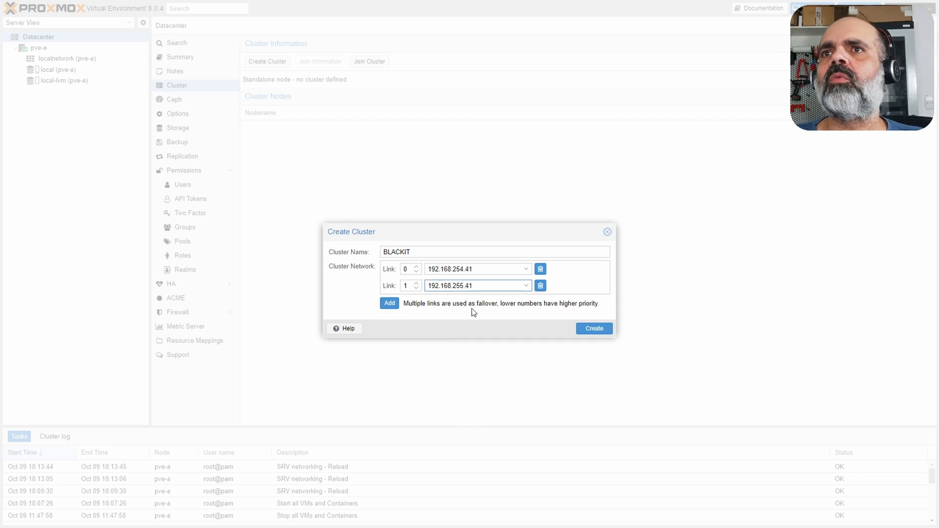
click(594, 330)
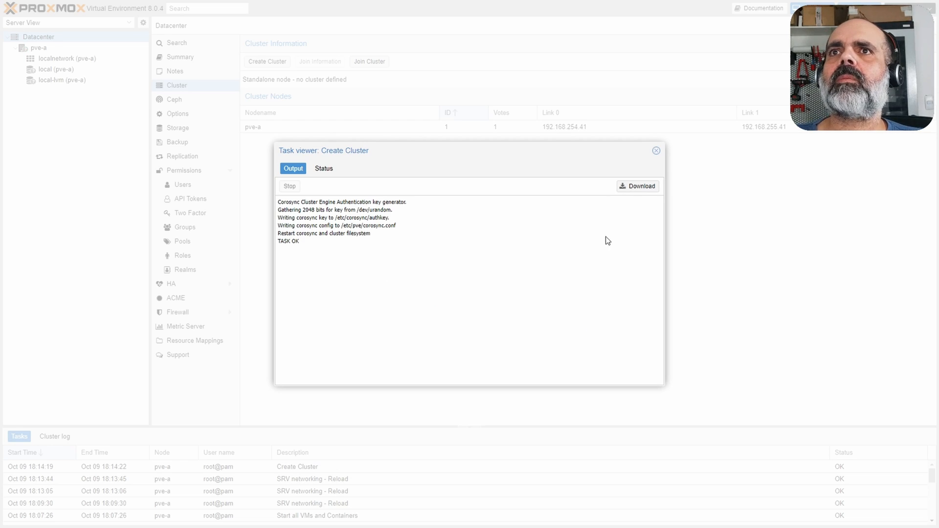
click(656, 150)
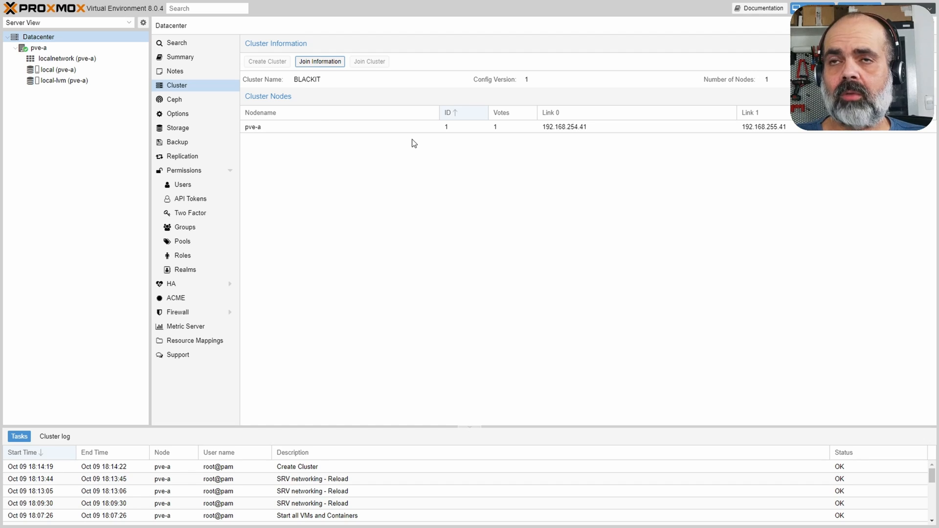
Step: Leave full-screen view, reload the PVE-A web interface and expand the pve-a node under the BLACKIT datacenter
key(F11)
click(44, 27)
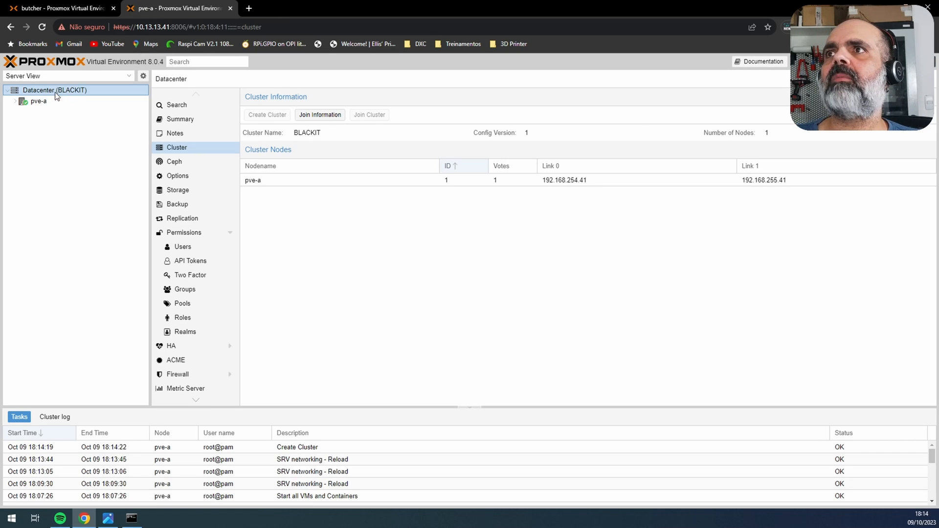
click(15, 102)
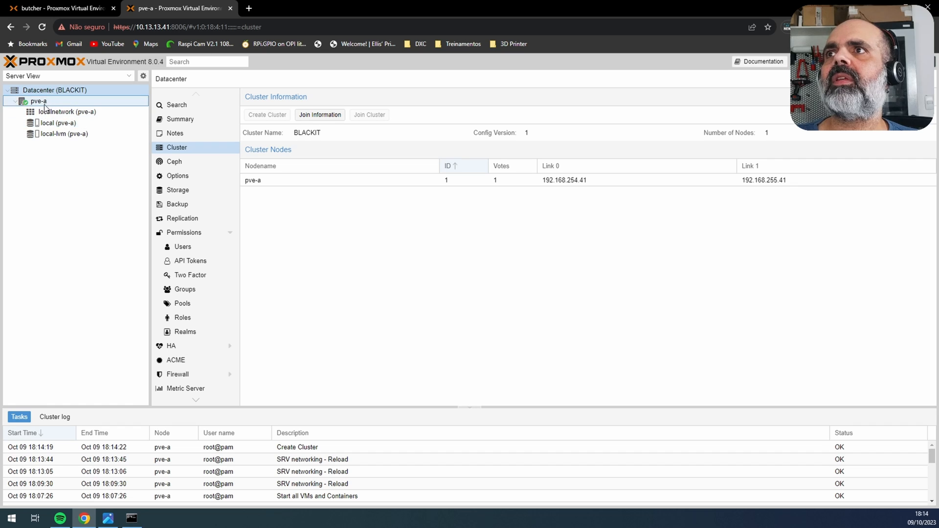
Step: Switch to the butcher host and start virtual machine 103 (PVE-B) from its console
click(75, 9)
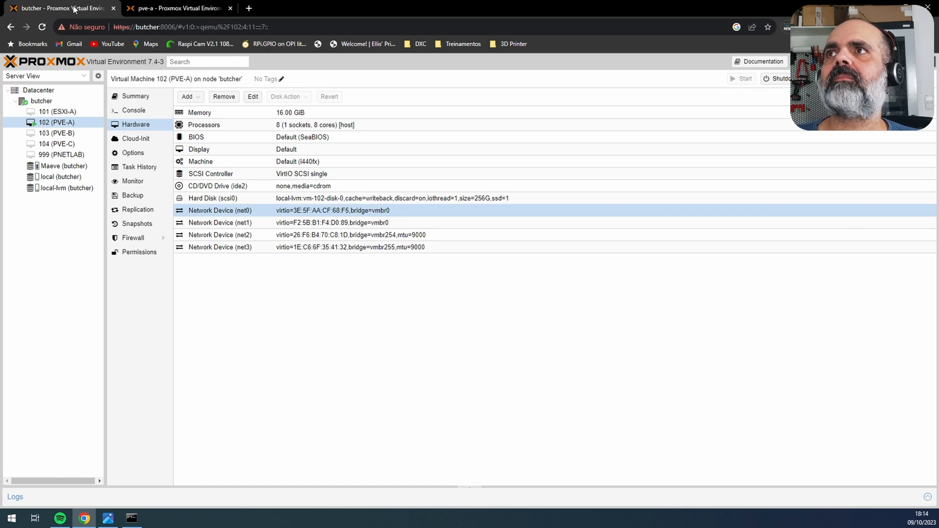
click(78, 133)
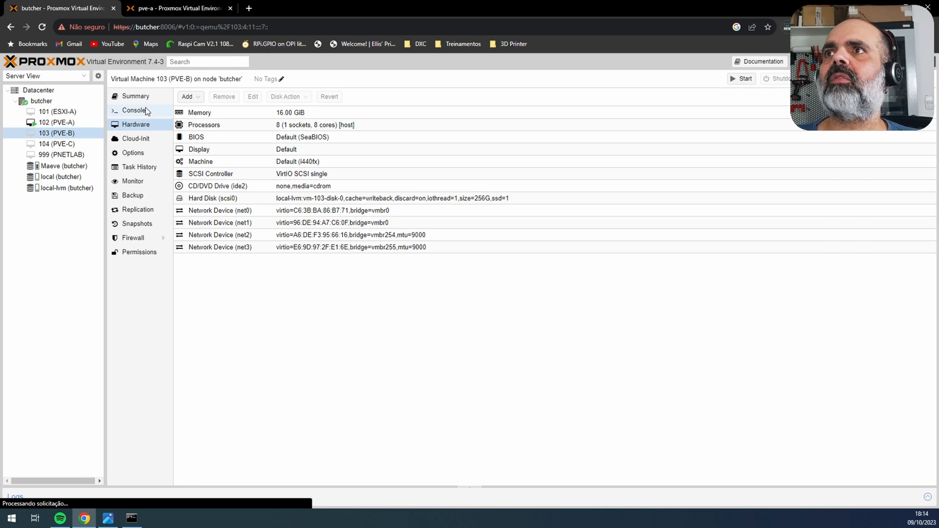
click(146, 111)
click(560, 307)
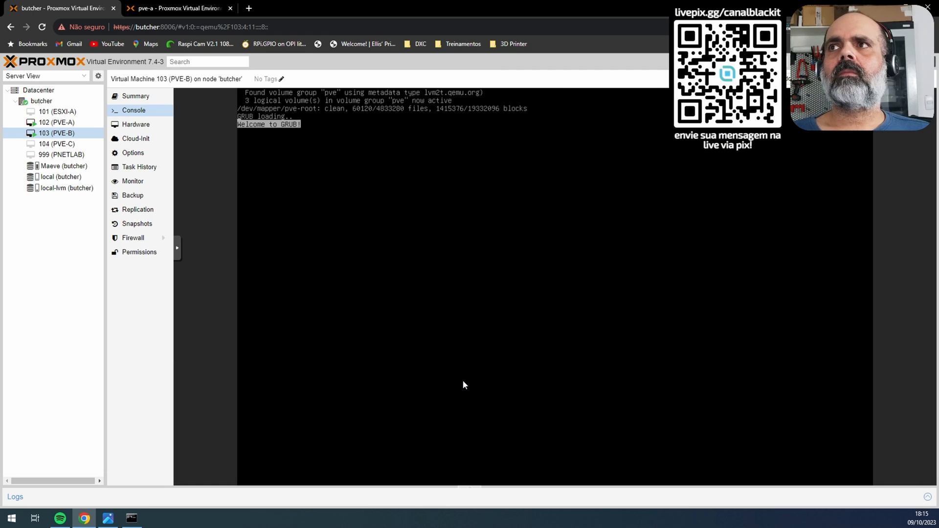
Step: Open 10.13.13.42:8006 in a new browser tab, log in with the account password and dismiss the subscription notice
key(ctrl+t)
text(10.13.13.42:8006)
key(Return)
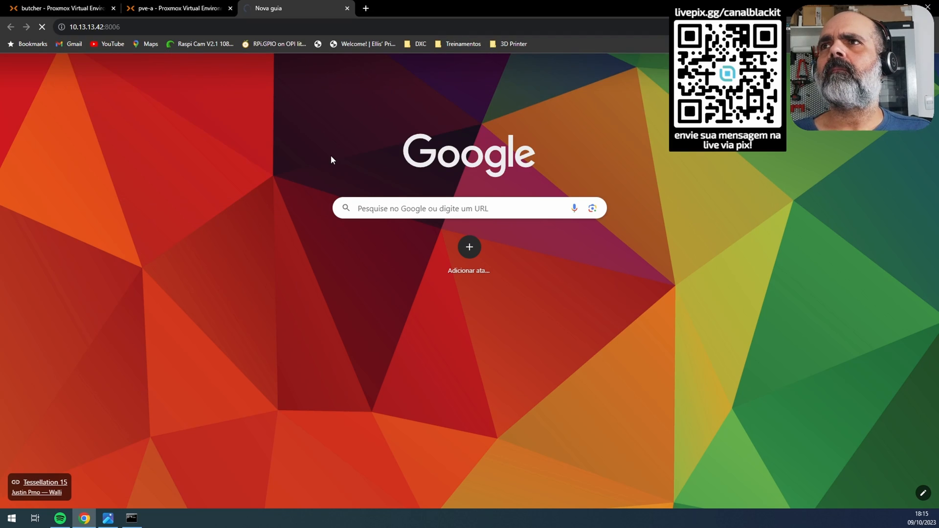
click(338, 316)
click(353, 394)
text(••••••)
key(Return)
click(469, 307)
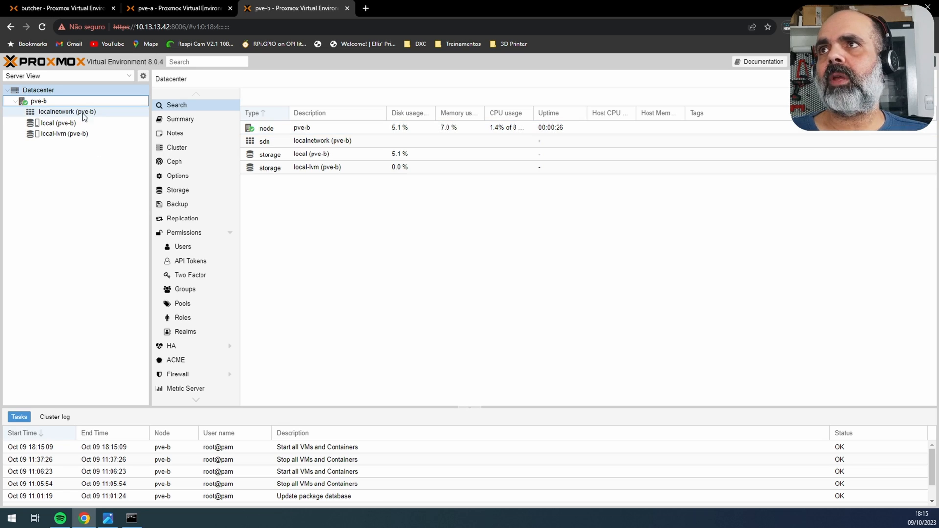
Step: Add the comment MGMT to network devices ens18 and ens19 of node pve-b
click(87, 102)
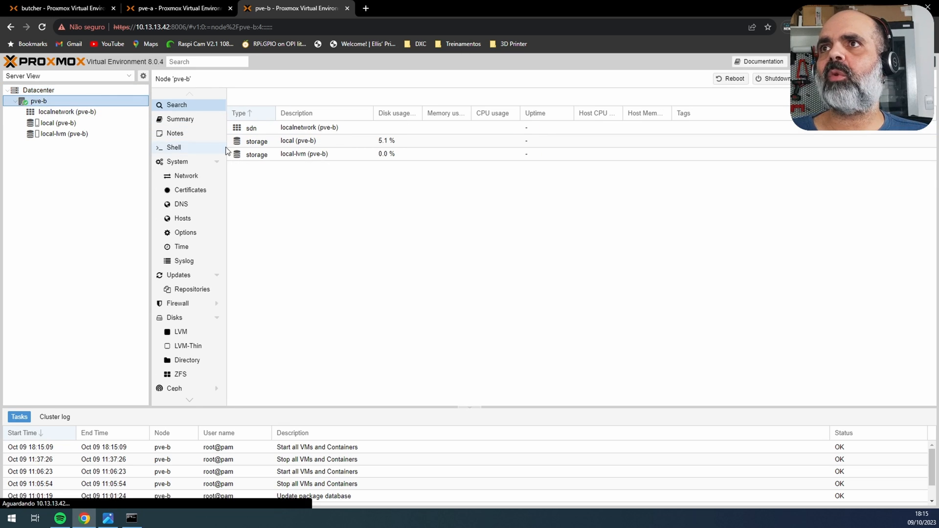
click(186, 176)
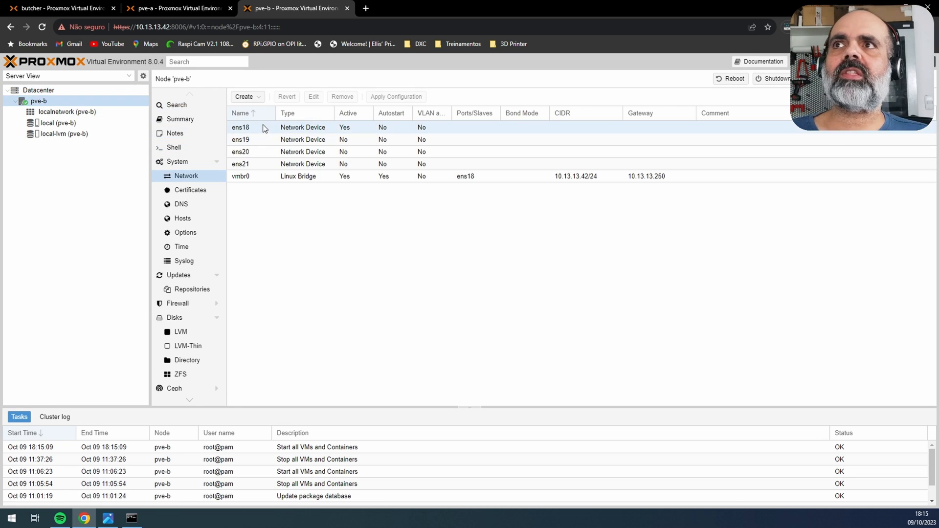
double_click(263, 125)
click(542, 255)
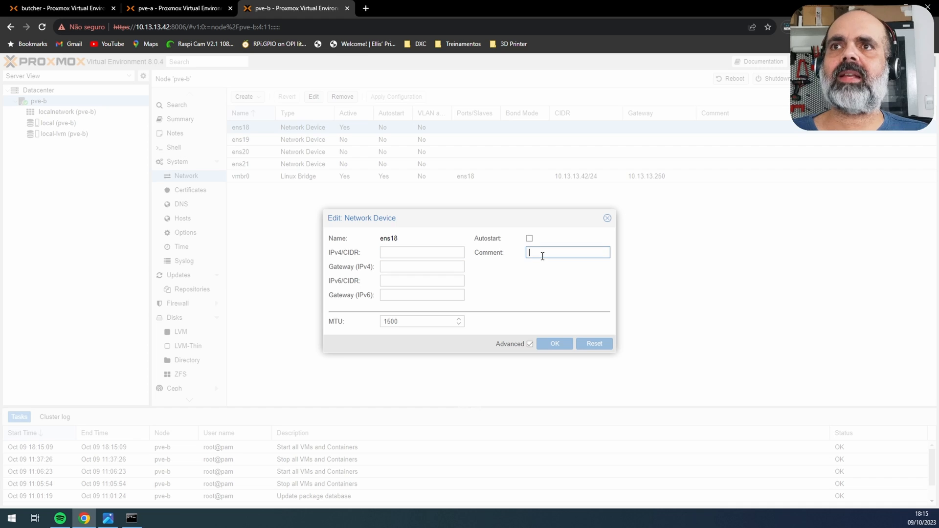
text(MGMT)
click(555, 344)
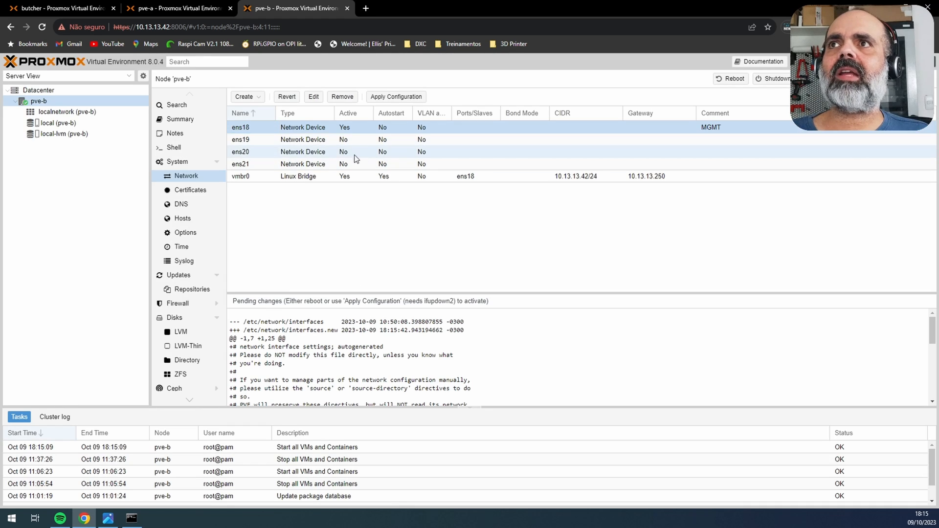
double_click(316, 142)
click(546, 254)
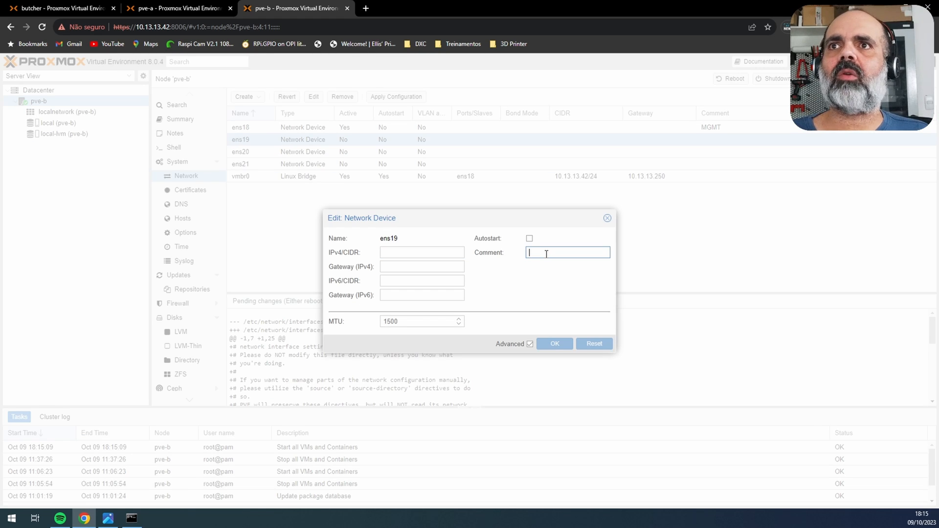
text(MGMT)
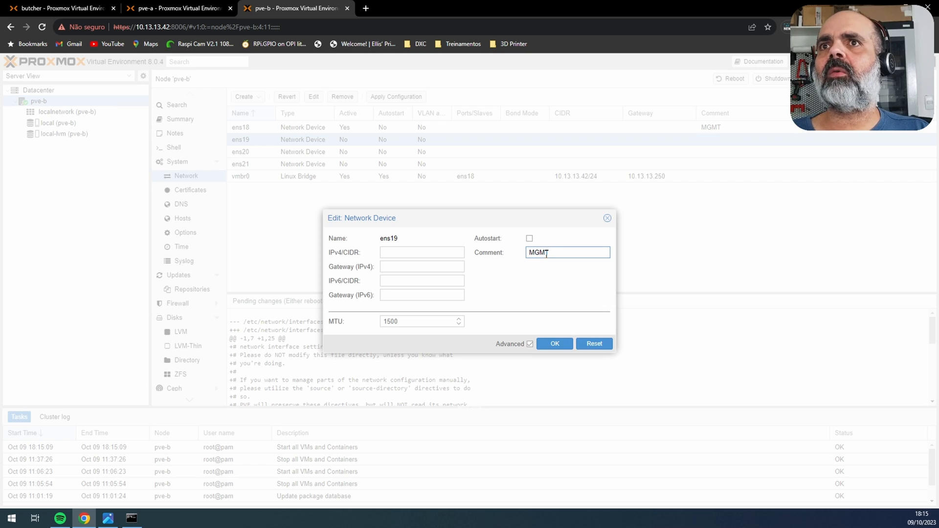
click(555, 344)
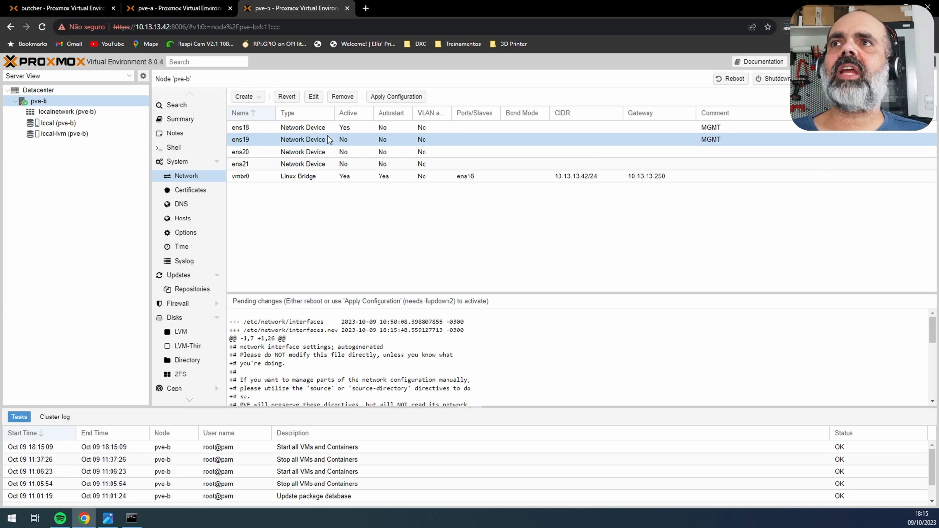
Step: Add the comment MGMT to bridge vmbr0 and set its bridge ports to ens18 ens19
double_click(314, 177)
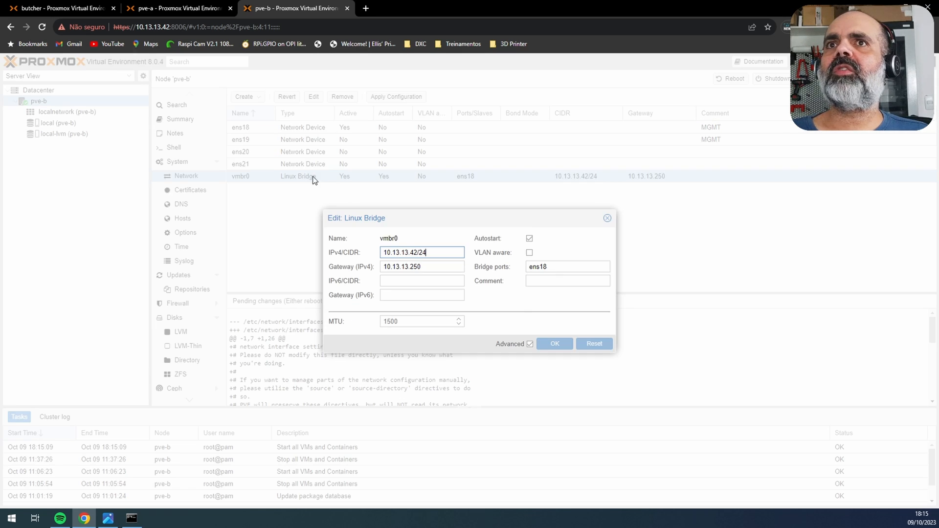
click(555, 283)
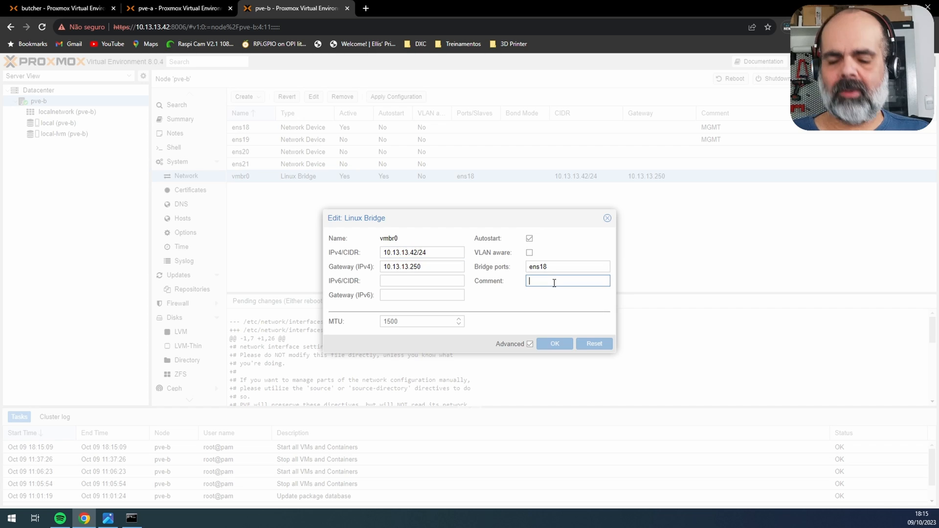
text(MGMT)
click(560, 267)
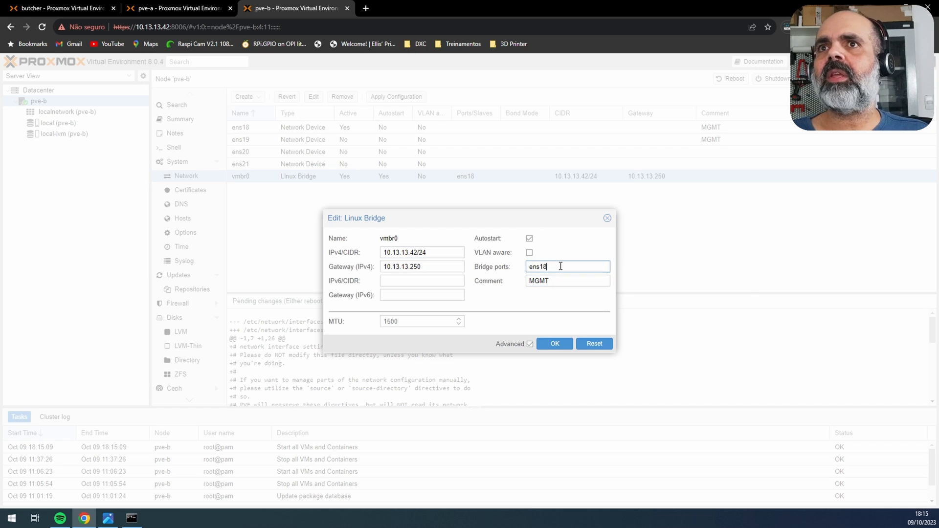
text(ens)
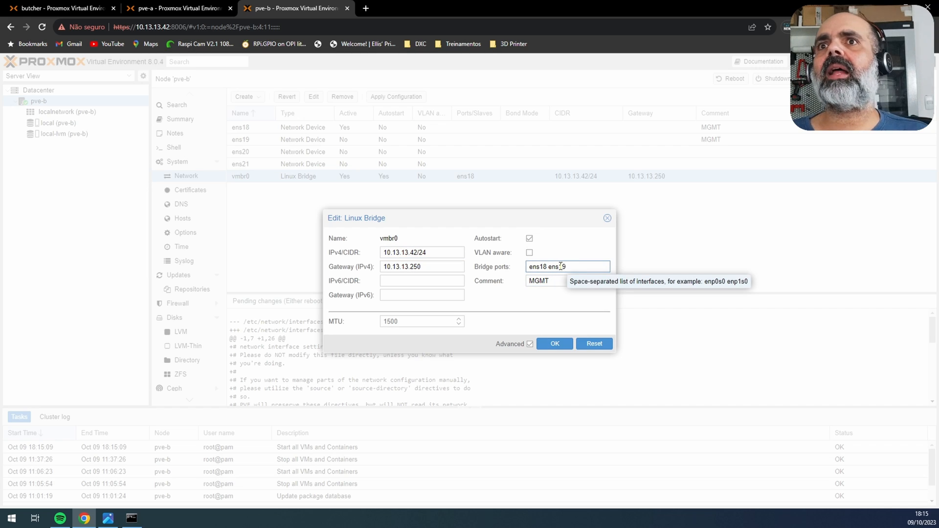
text(19)
click(553, 343)
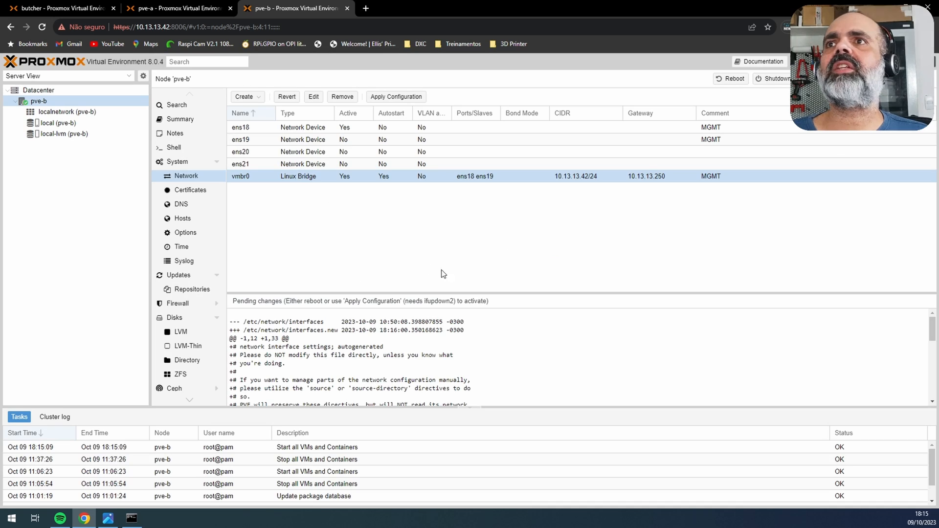
Step: Configure ens20 with IPv4 address 192.168.254.42/24, autostart, the comment CLUSTER-A and MTU 9000
double_click(265, 151)
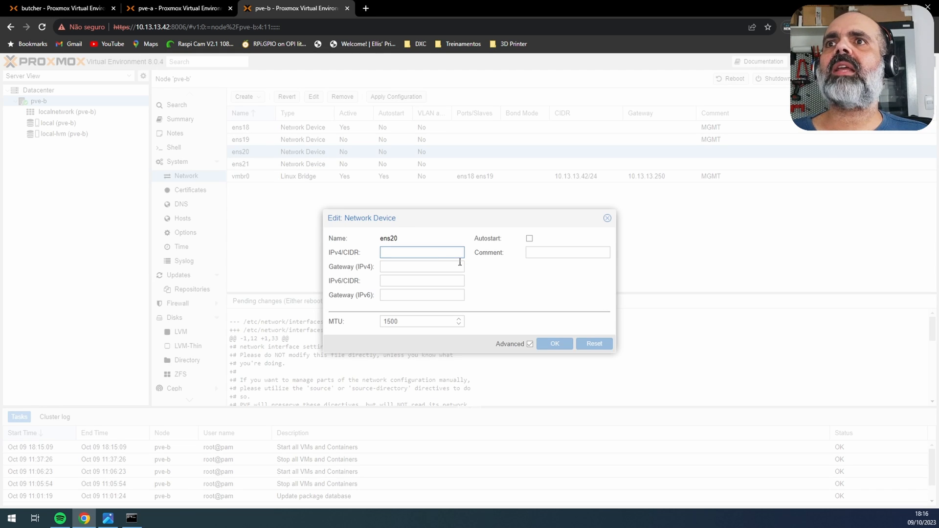
text(192.168.)
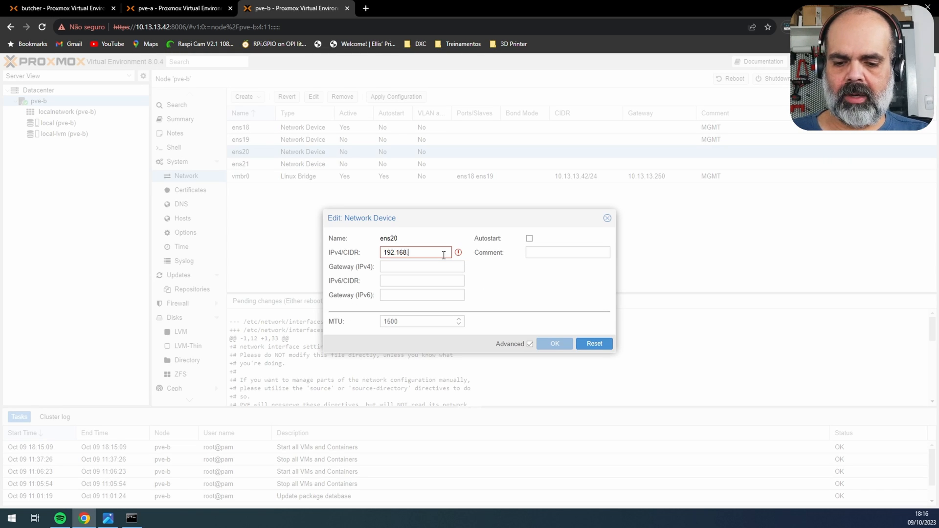
text(254.)
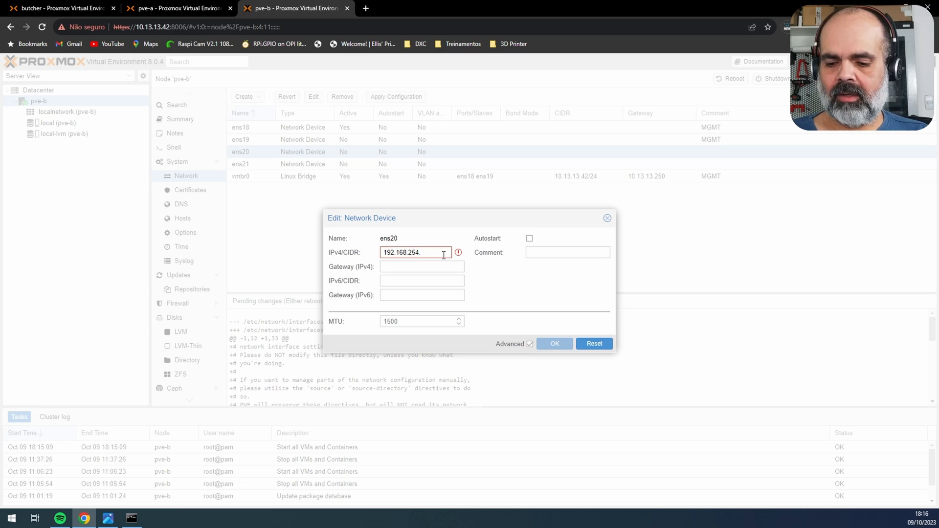
text(42/24)
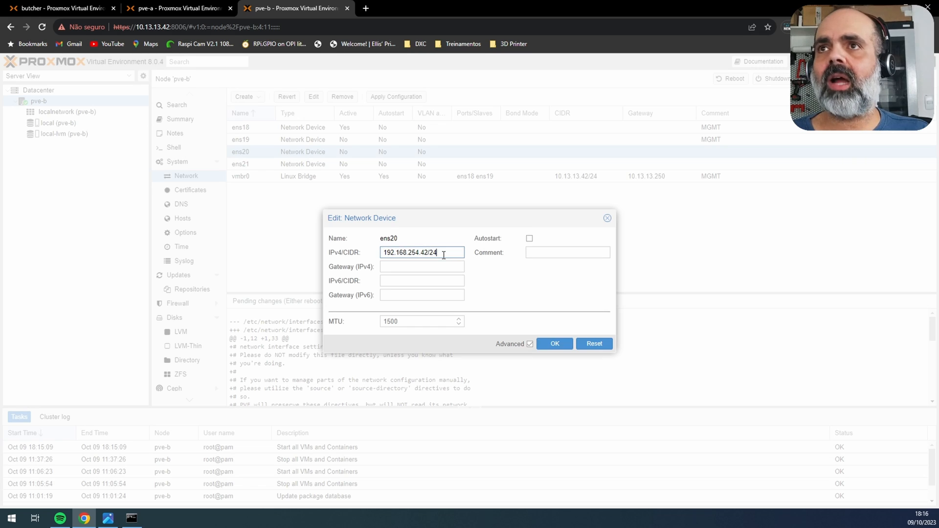
click(529, 238)
click(536, 253)
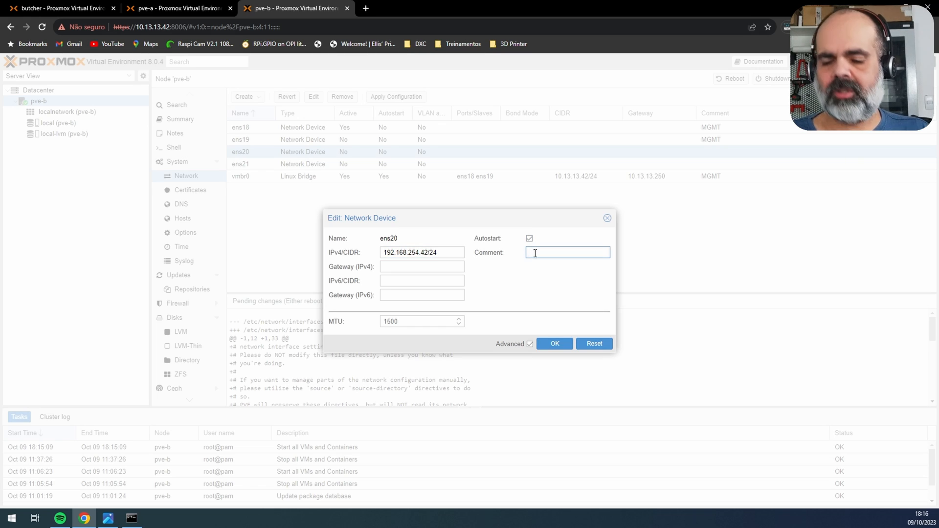
text(CLUSTER)
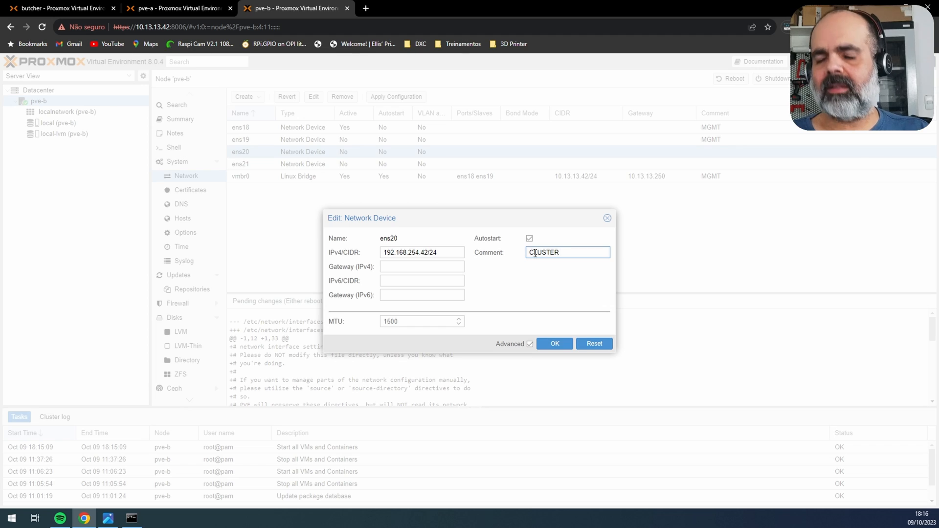
text(-A)
click(417, 325)
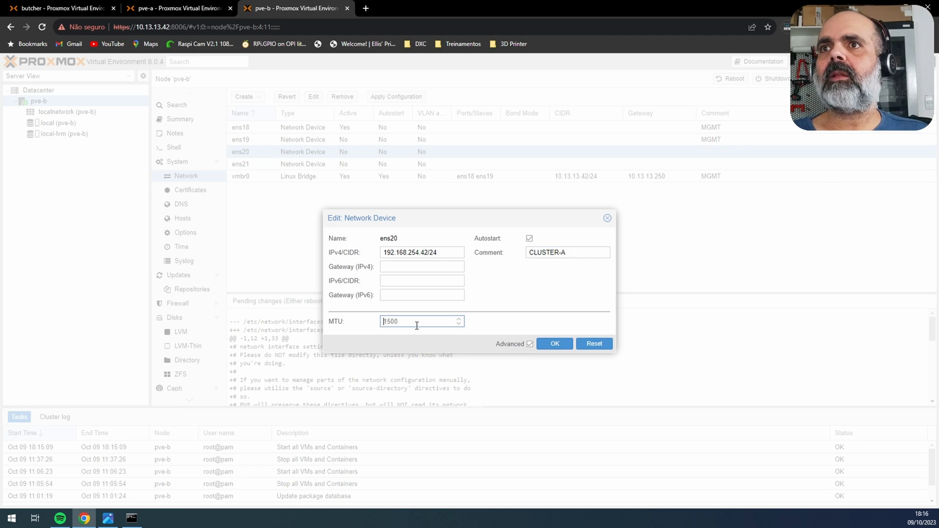
key(ctrl+a)
text(9000)
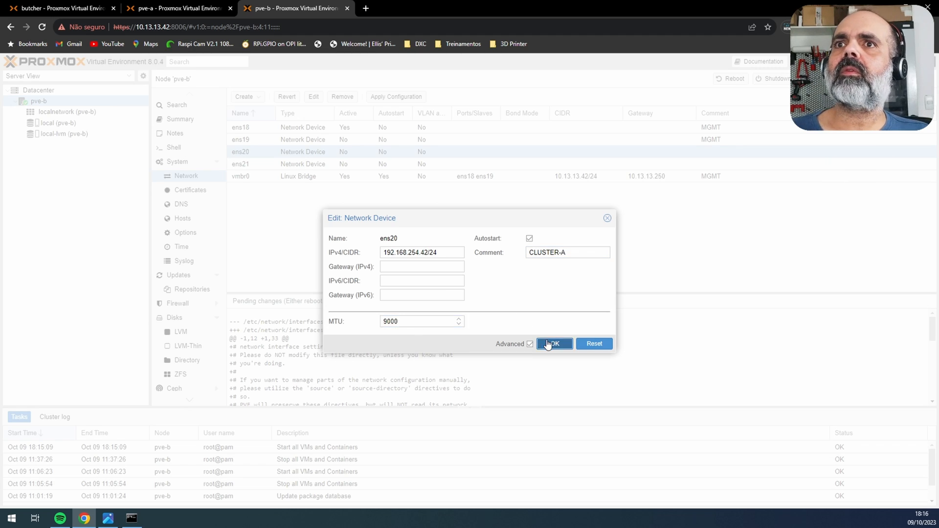
click(551, 344)
Step: Configure ens21 with IPv4 address 192.168.255.42/24, autostart, the comment CLUSTER-B and MTU 9000
double_click(255, 164)
click(418, 252)
text(1921.68.255.42/24)
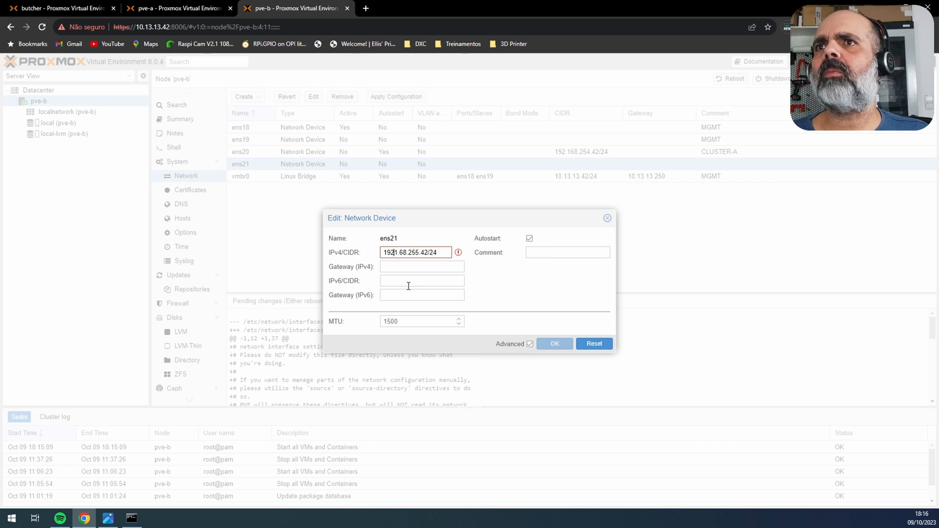
text(.)
key(Right)
key(Delete)
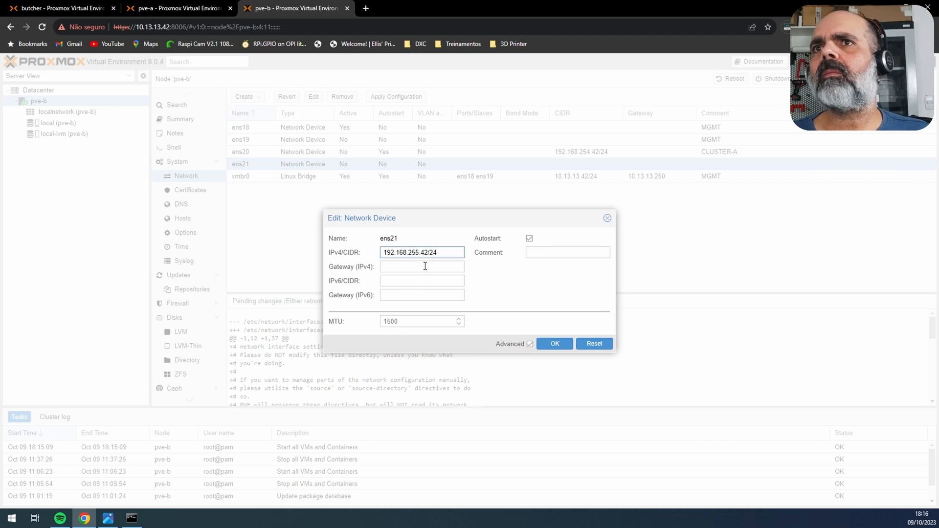
click(536, 253)
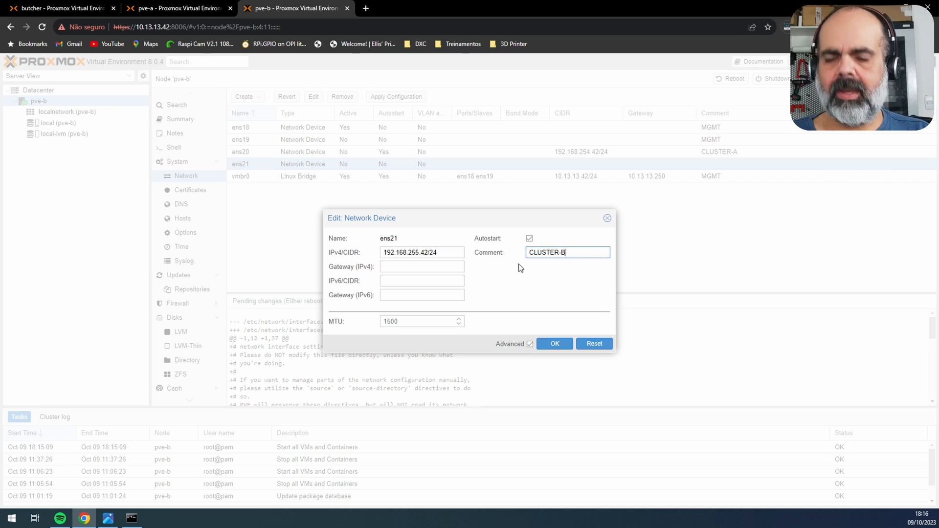
click(428, 324)
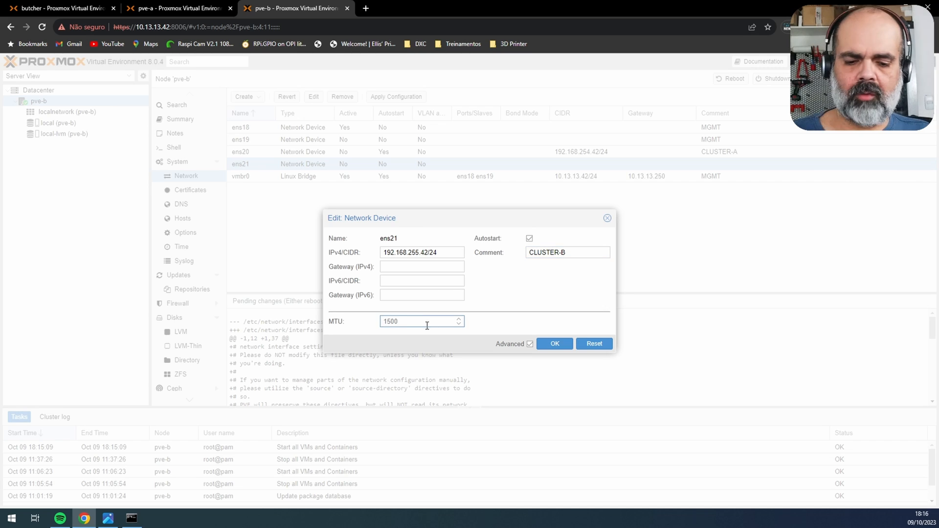
key(Delete)
key(Delete)
text(90)
click(554, 346)
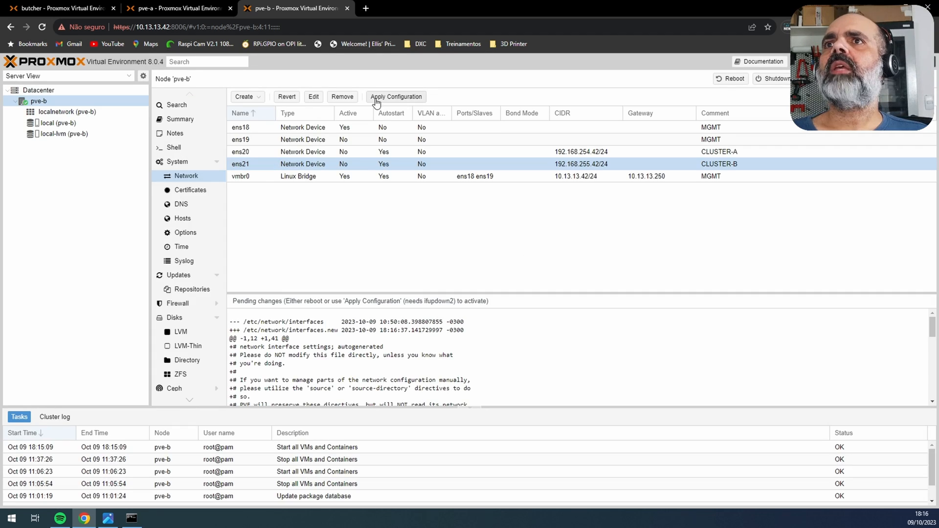
Step: Apply the pending network changes on pve-b and open the cluster settings at datacenter level
click(375, 101)
click(453, 302)
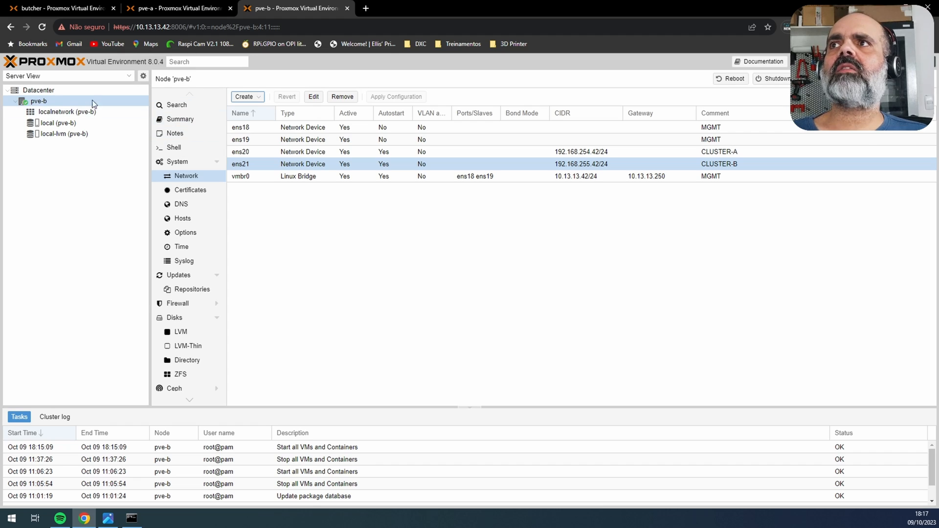
click(58, 89)
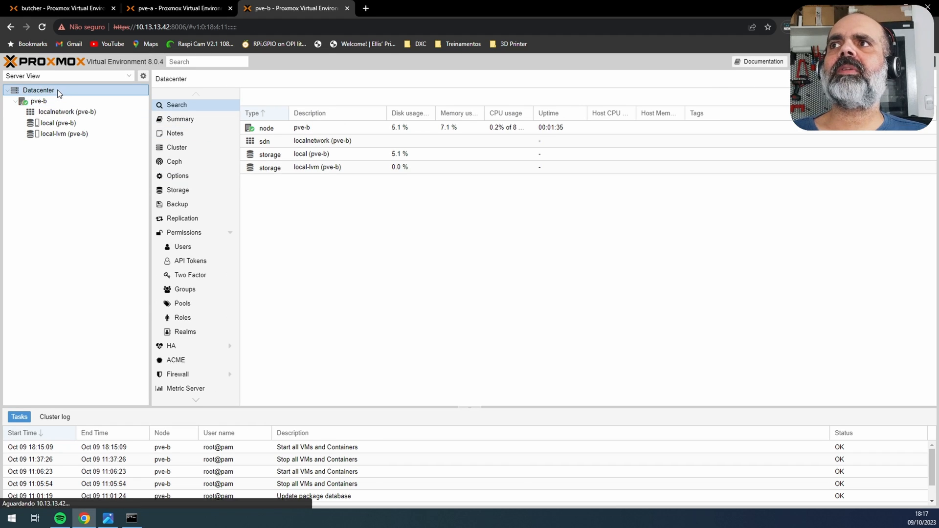
click(176, 149)
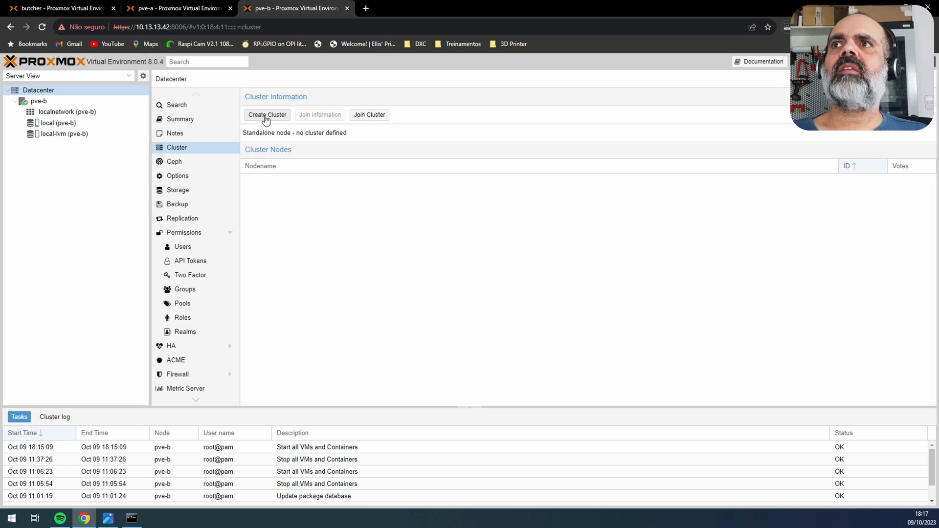
Step: Copy the BLACKIT cluster's join information from pve-a and paste it into the cluster join form on pve-b
click(367, 115)
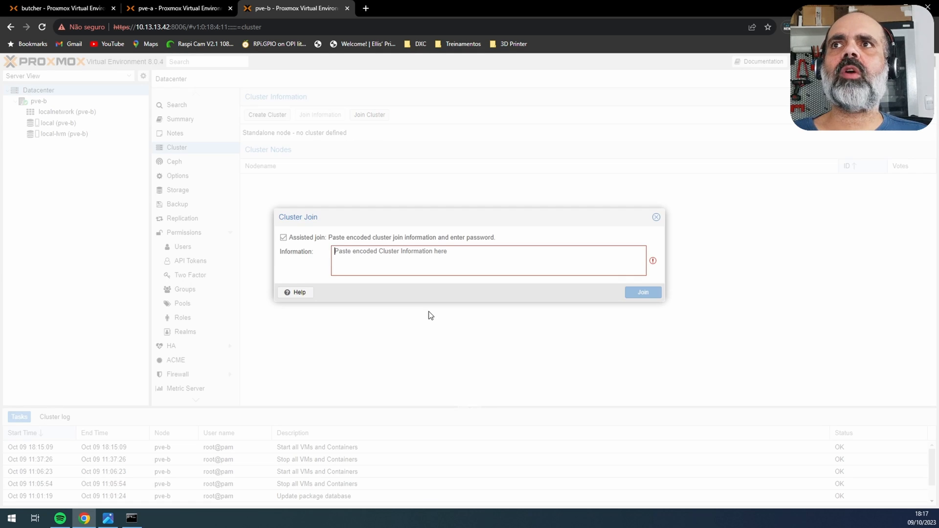
click(164, 11)
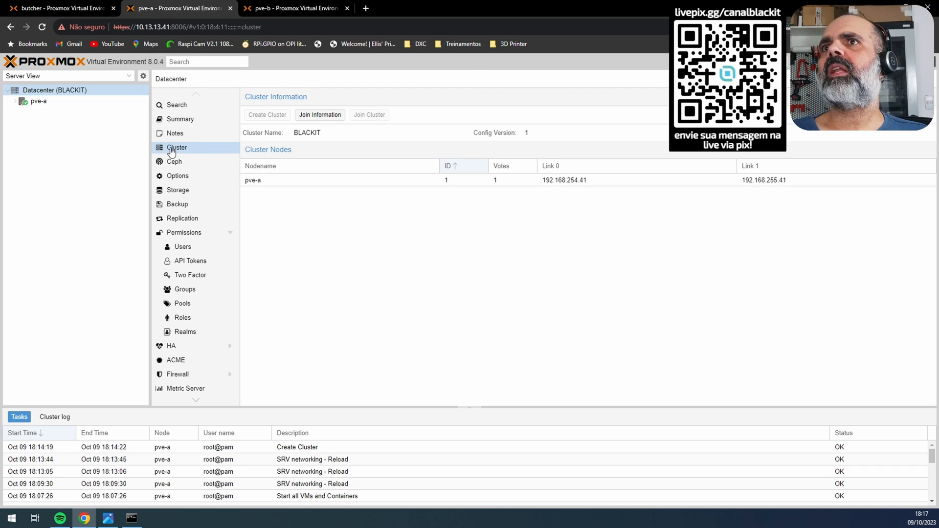
click(331, 121)
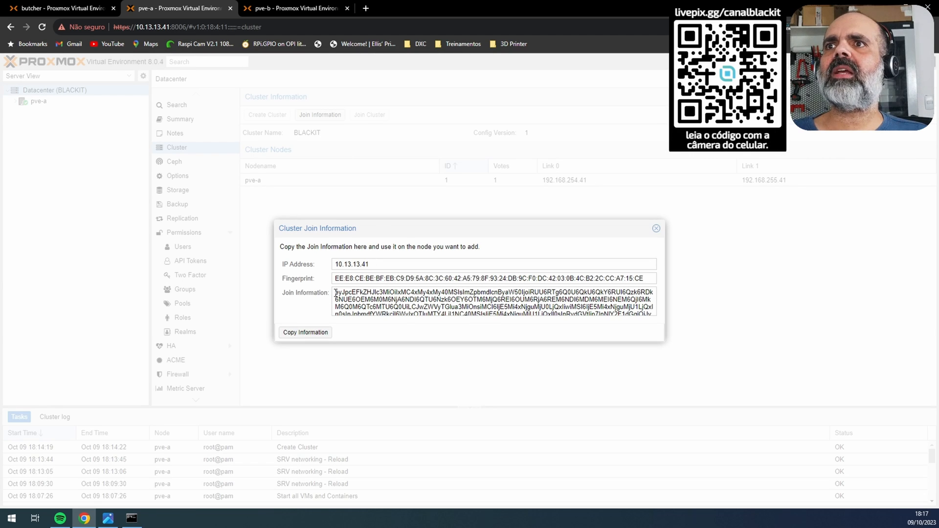
drag(335, 293, 429, 327)
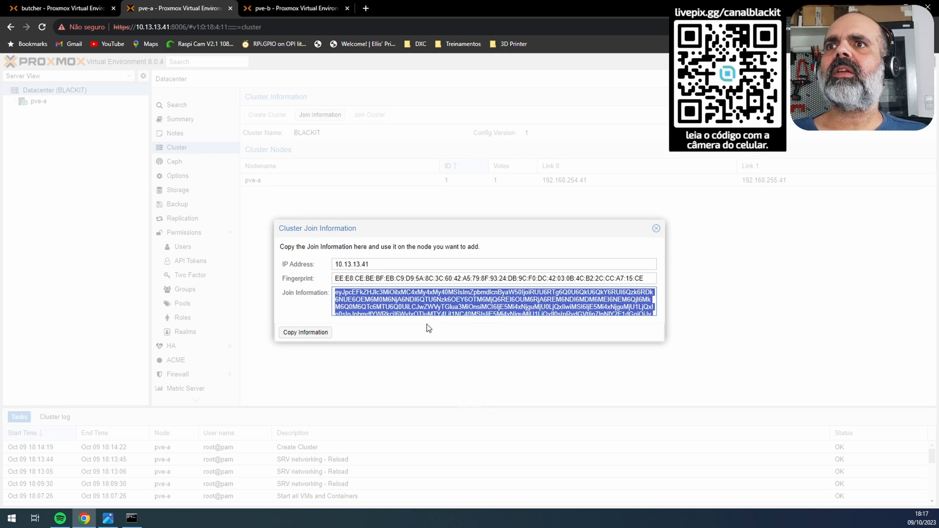
click(656, 228)
click(307, 15)
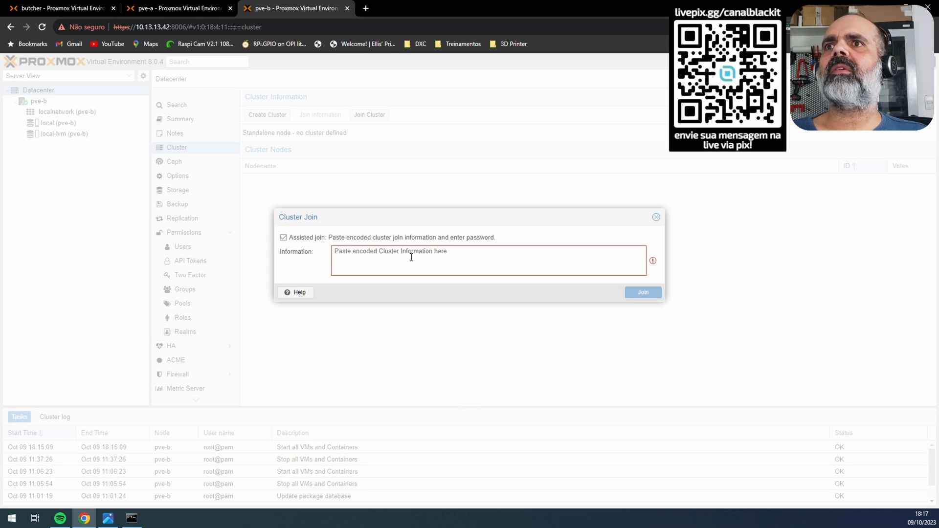
key(ctrl+v)
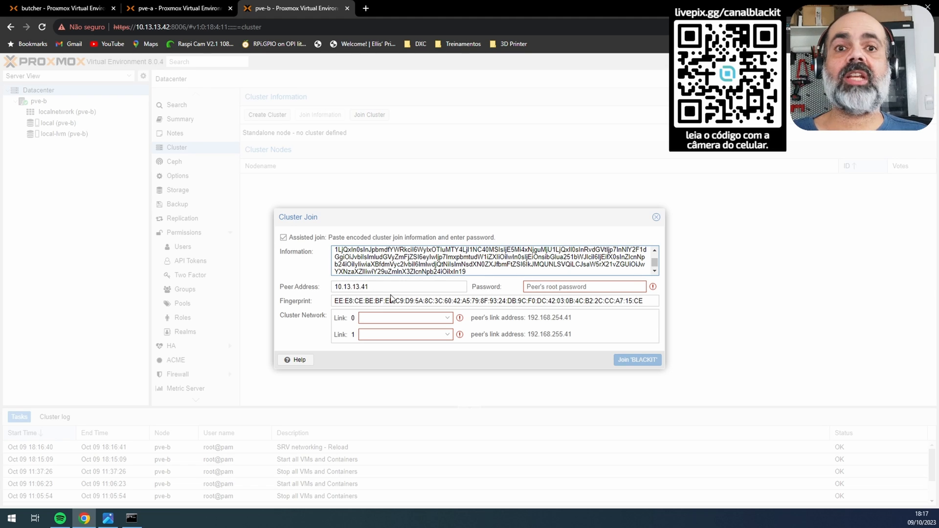
Step: Enter the peer's root password, set link 0 to 192.168.254.42 and link 1 to 192.168.255.42, and join pve-b to BLACKIT
click(590, 286)
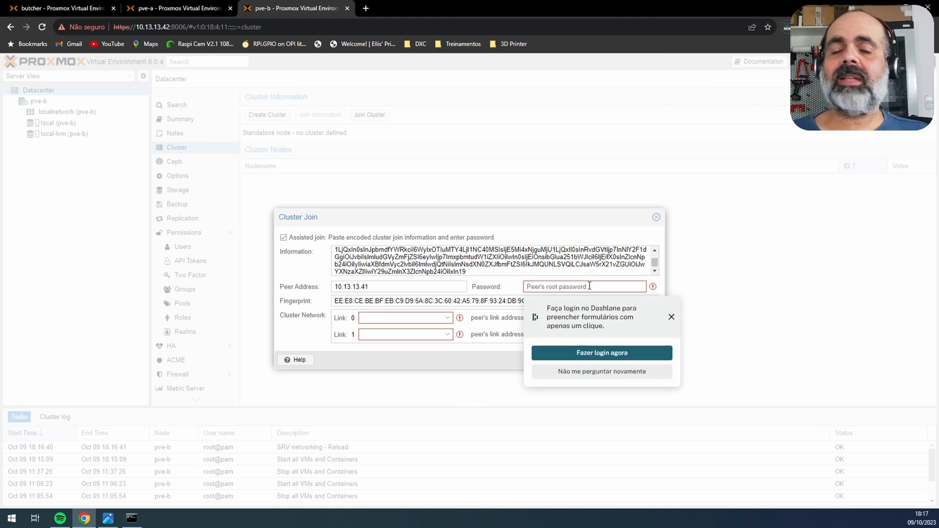
text(•••••••)
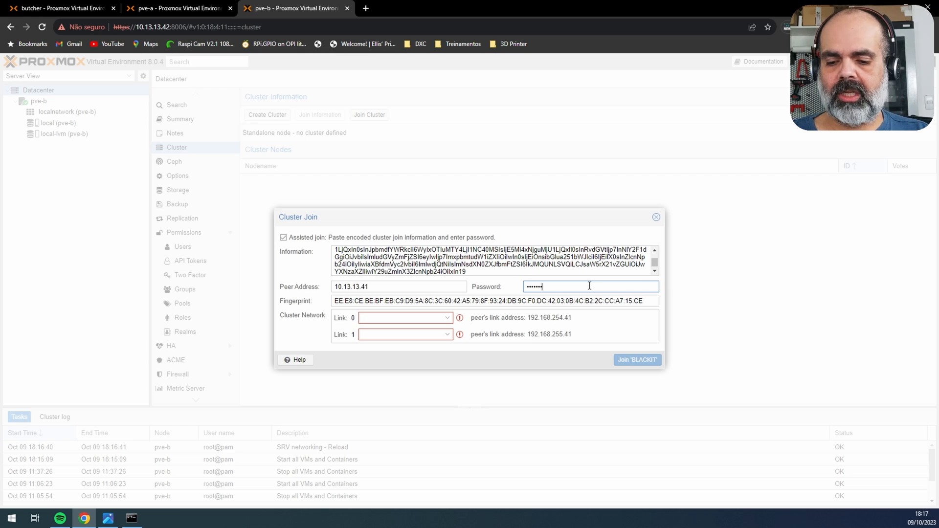
text(••)
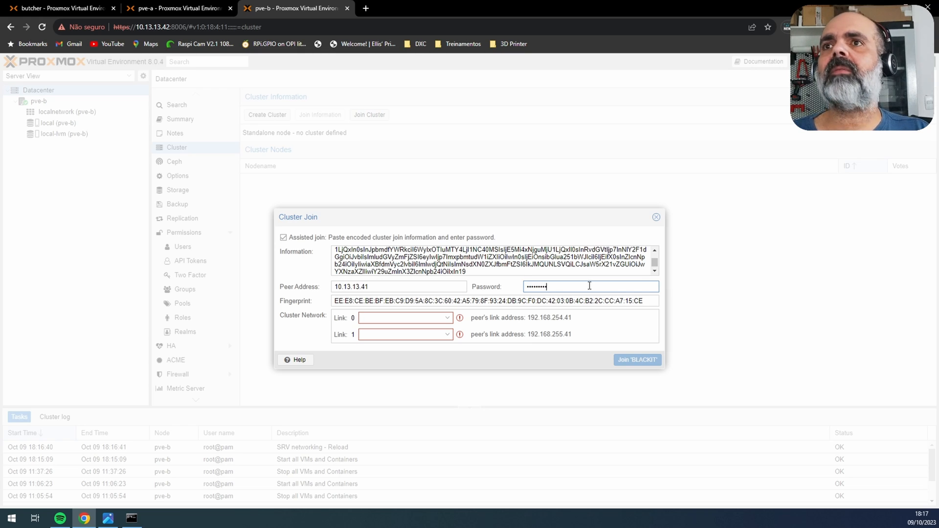
click(450, 319)
click(418, 345)
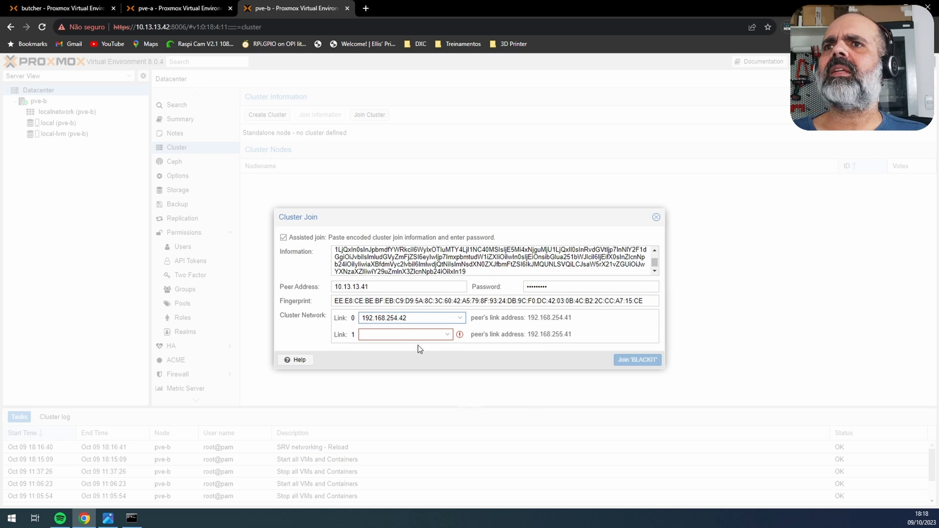
click(448, 335)
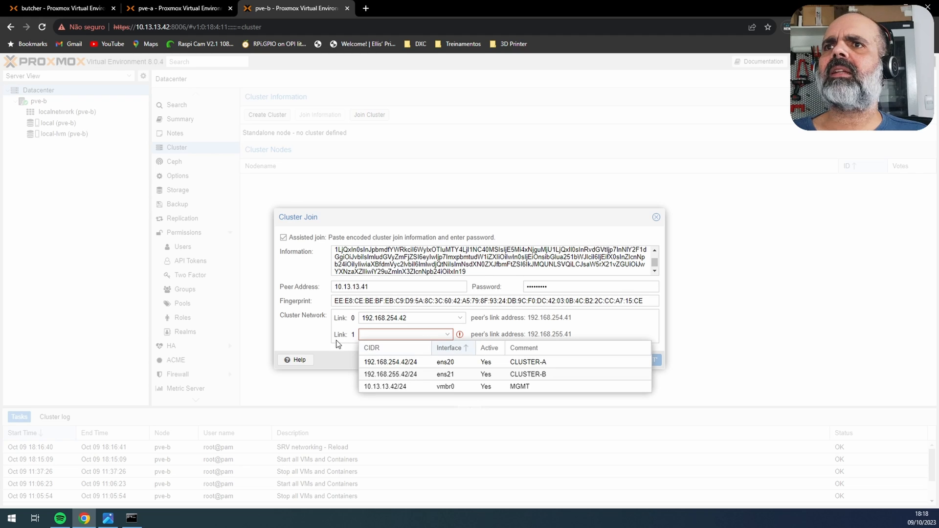
click(377, 374)
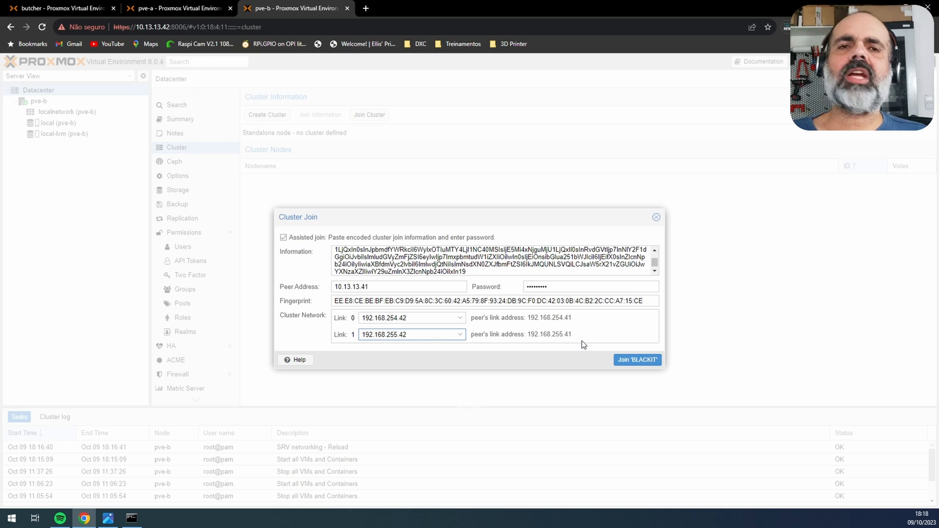
click(638, 361)
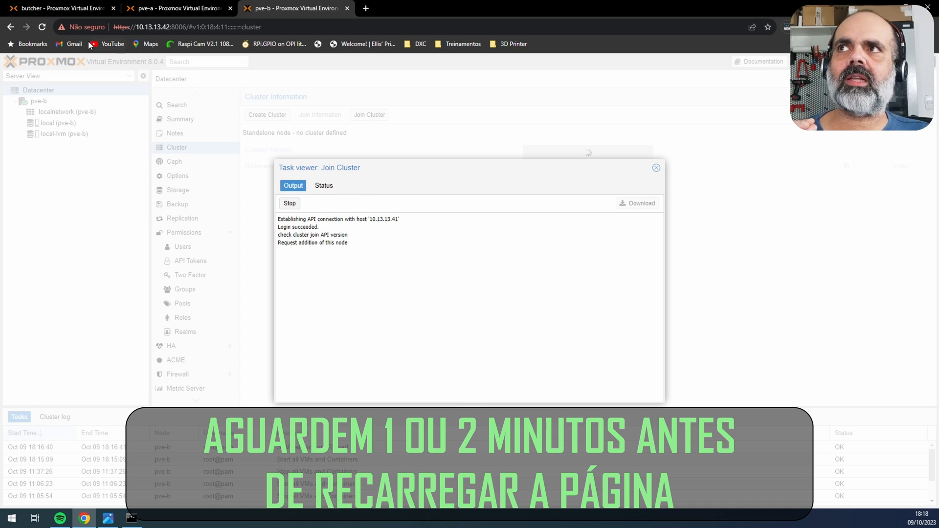
Step: Reload pve-b's web interface and proceed past the browser's certificate warning
click(43, 30)
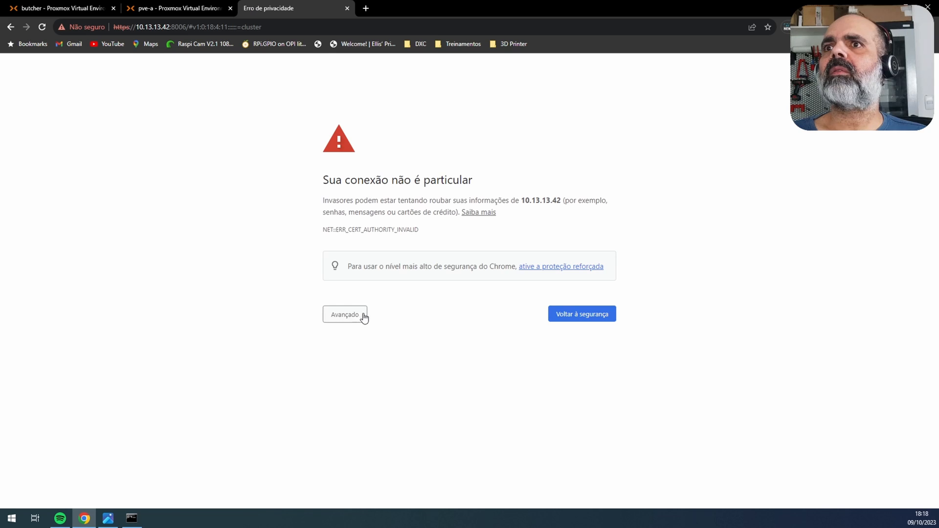
click(361, 316)
click(377, 390)
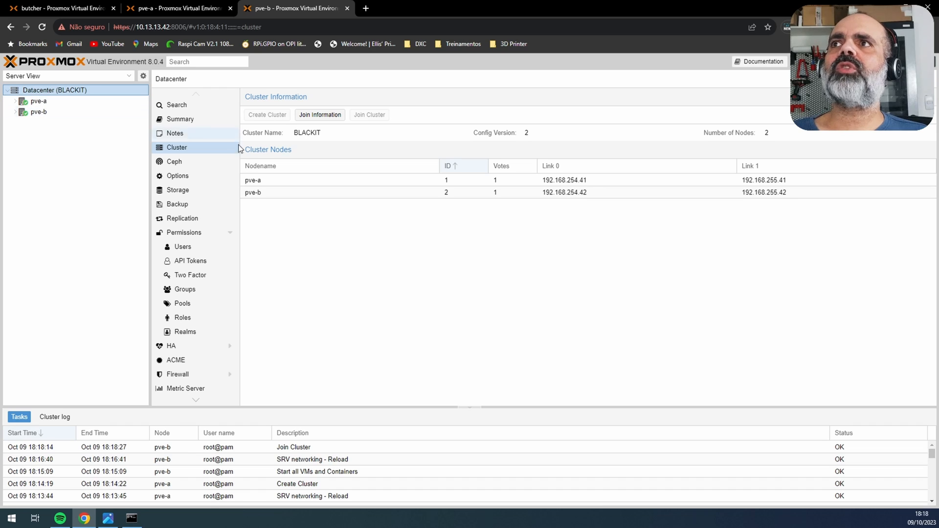
Step: Expand pve-a and pve-b in the resource tree of pve-a's interface to inspect both cluster nodes
click(208, 10)
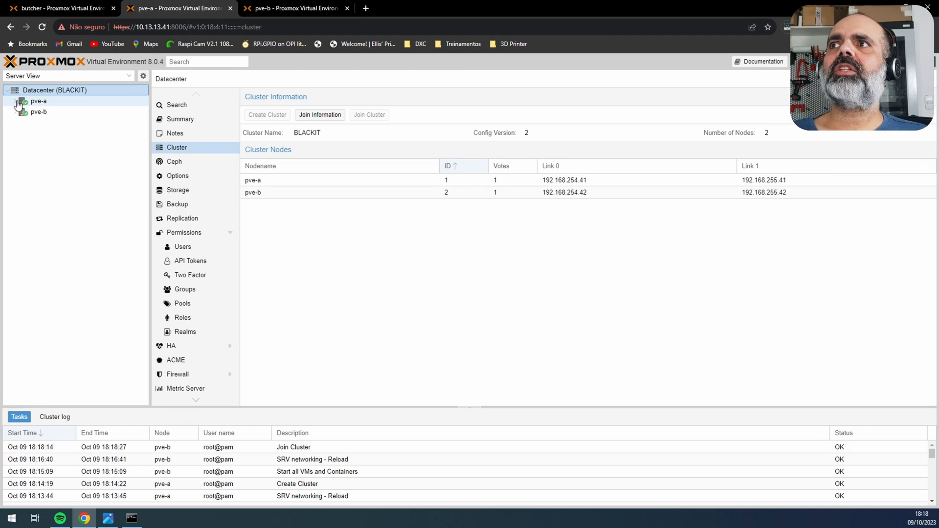
click(16, 101)
click(16, 145)
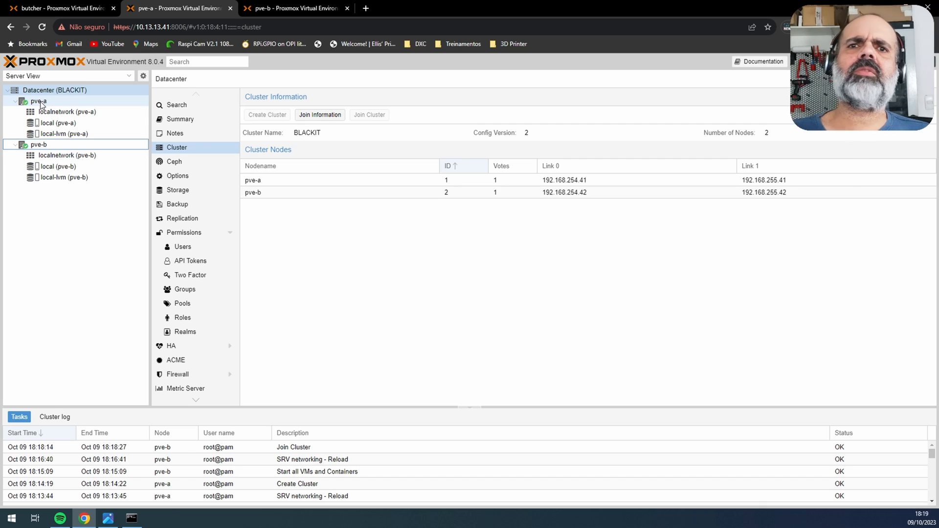
Step: Start virtual machine 104 (PVE-C) on butcher from its console and boot Proxmox VE GNU/Linux
click(63, 8)
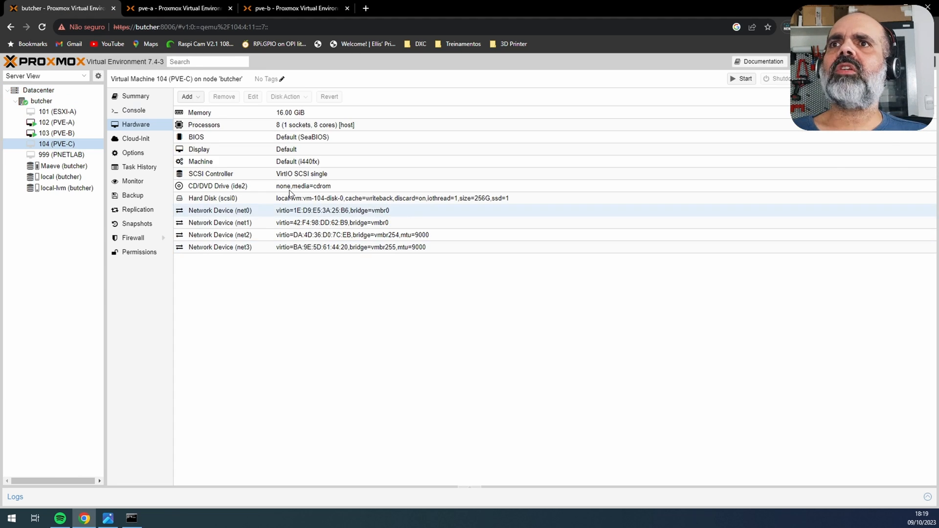
click(134, 110)
click(544, 298)
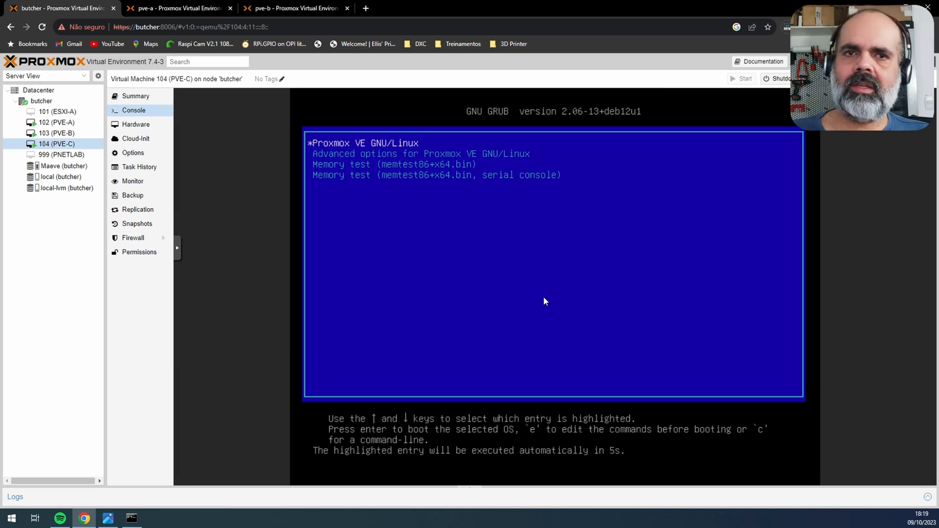
key(Return)
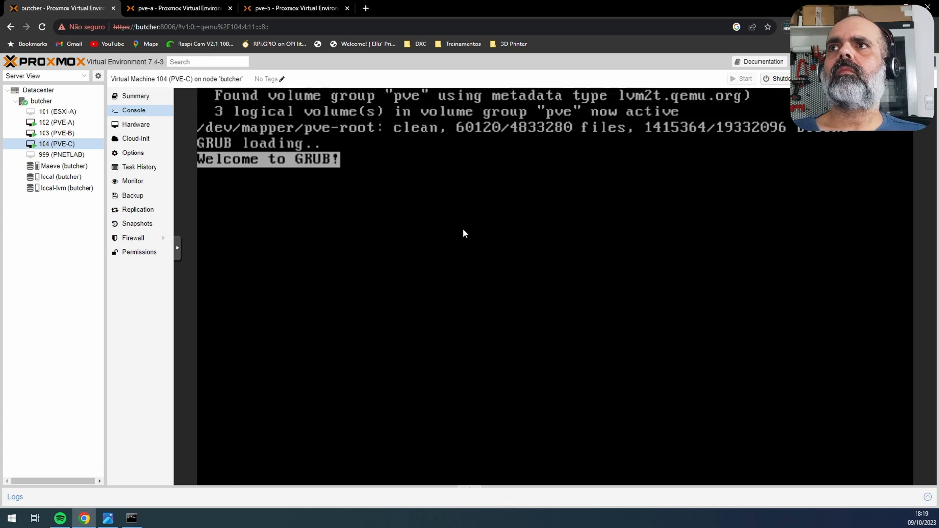
Step: Open pve-c's web interface at 10.13.13.43:8006 in a new browser tab
key(ctrl+t)
text(10.13.13.43:8006)
key(Return)
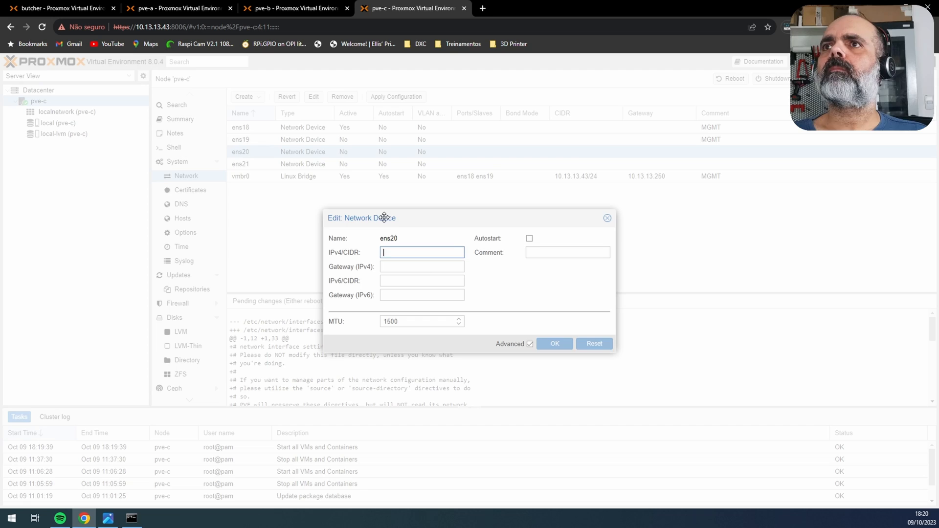
Step: Configure ens20 on pve-c with IPv4 address 192.168.254.43/24, autostart and the comment CLUSTER-A
text(192.168.254.43)
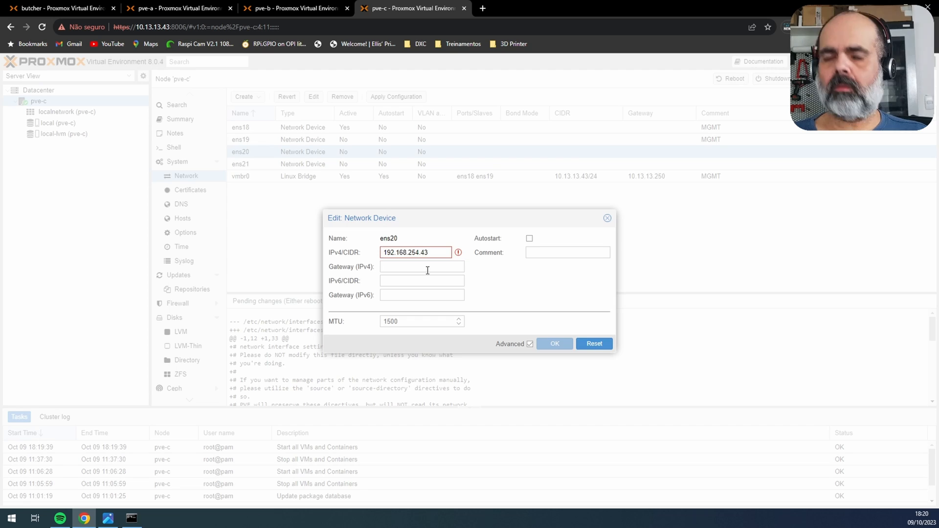
text(/24)
click(530, 239)
click(535, 253)
text(CLUSTER-A)
click(555, 344)
Step: Configure ens21 with IPv4 address 192.168.255.43/24, autostart and the comment CLUSTER-B, and apply the pending network changes on pve-c
double_click(391, 163)
click(409, 254)
text(192.168.255.43/24)
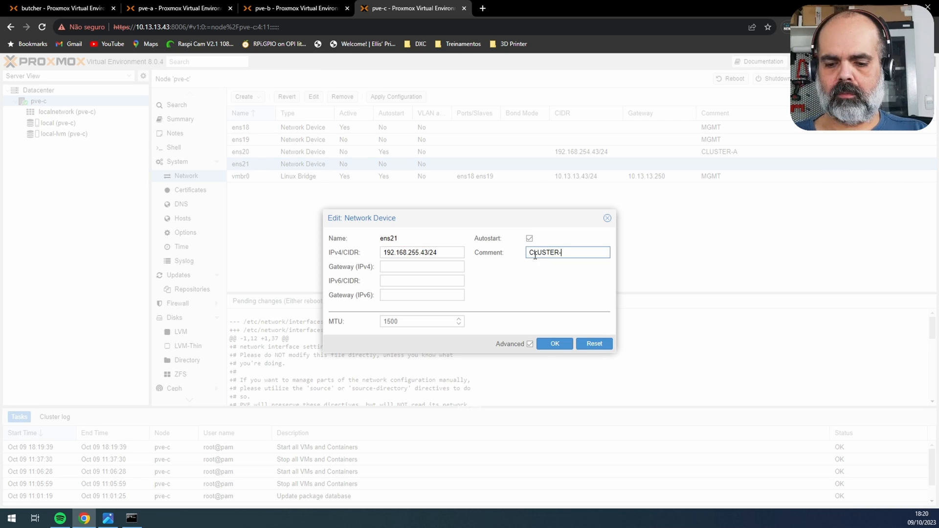
text(B)
click(555, 344)
click(398, 97)
Step: Paste the BLACKIT join information into pve-c's cluster join form and enter the peer's root password
click(39, 90)
click(177, 148)
click(369, 115)
key(ctrl+v)
click(567, 287)
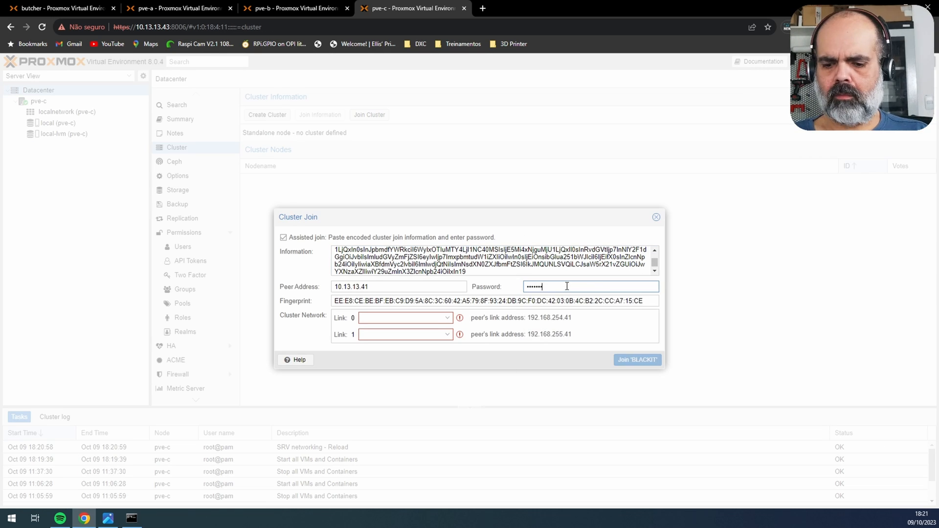
Step: Set link 0 to 192.168.254.43 and link 1 to 192.168.255.43, and join pve-c to the BLACKIT cluster
click(447, 318)
click(392, 358)
click(448, 335)
click(392, 387)
click(637, 360)
Step: Reload pve-c's web interface and log in as root with the account password
click(42, 27)
text(••••••)
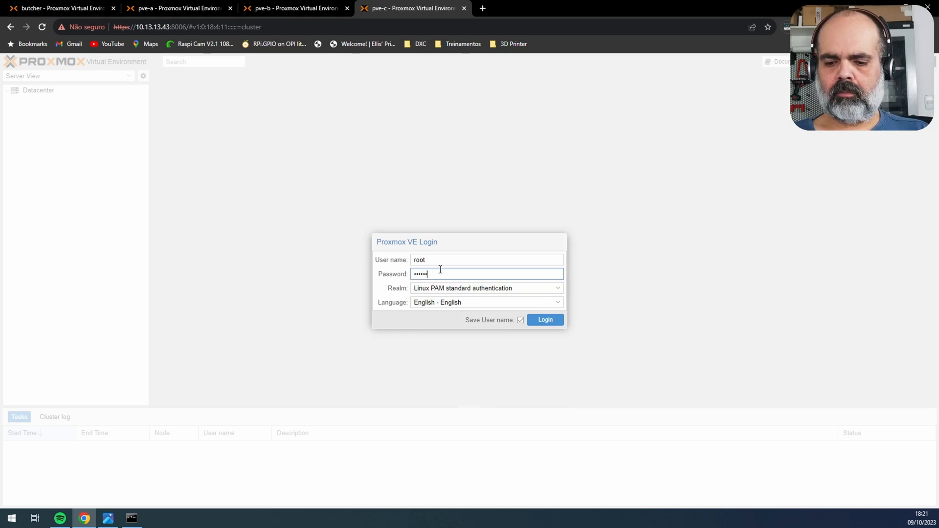
key(Return)
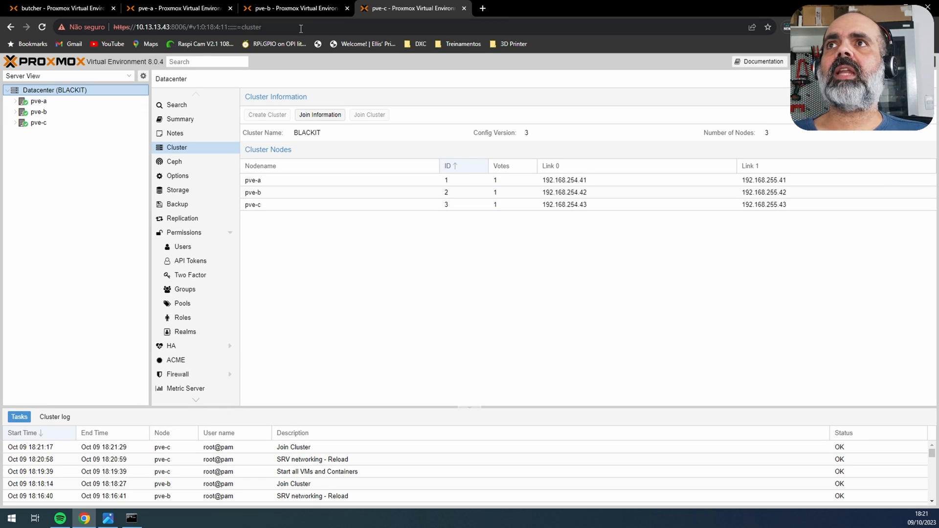
Step: Refresh the web interfaces of pve-b, pve-a and pve-c to check the cluster node list, and examine pve-a's network configuration
click(274, 9)
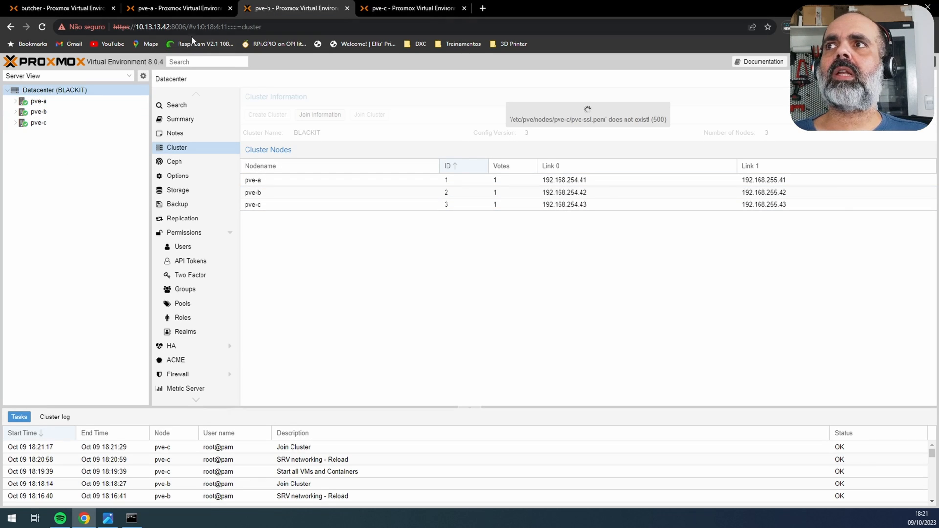
click(43, 27)
click(167, 9)
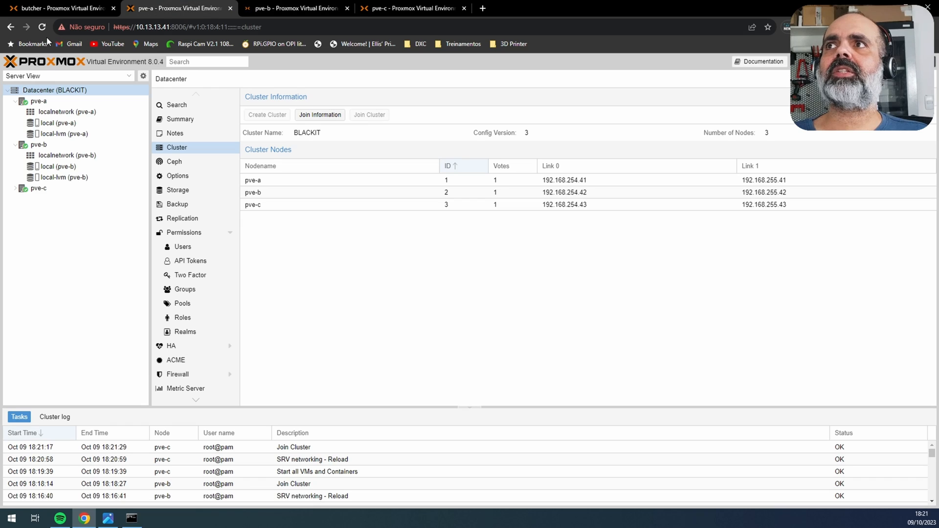
click(41, 28)
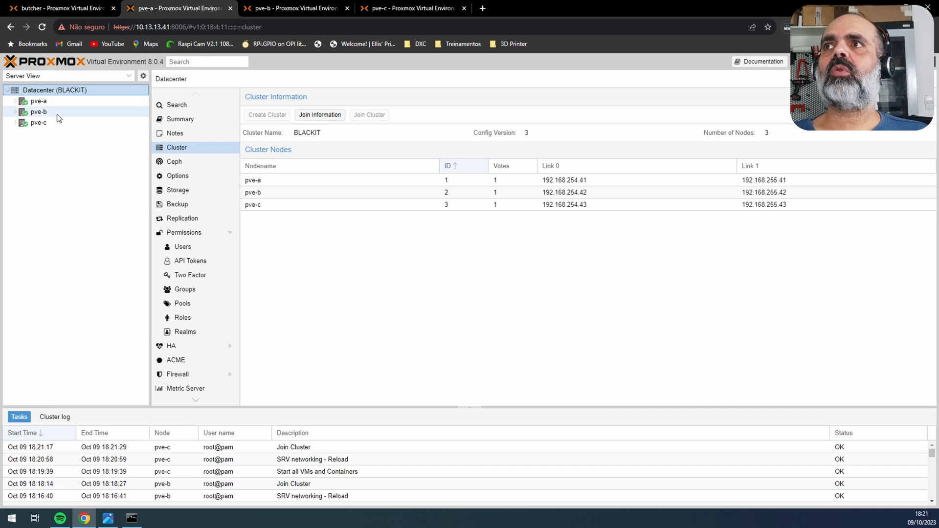
click(38, 101)
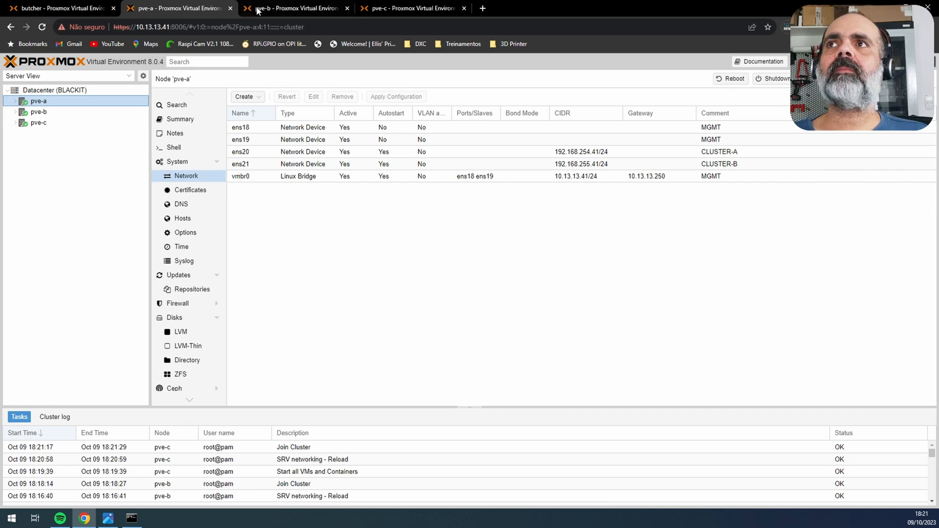
click(299, 8)
click(418, 8)
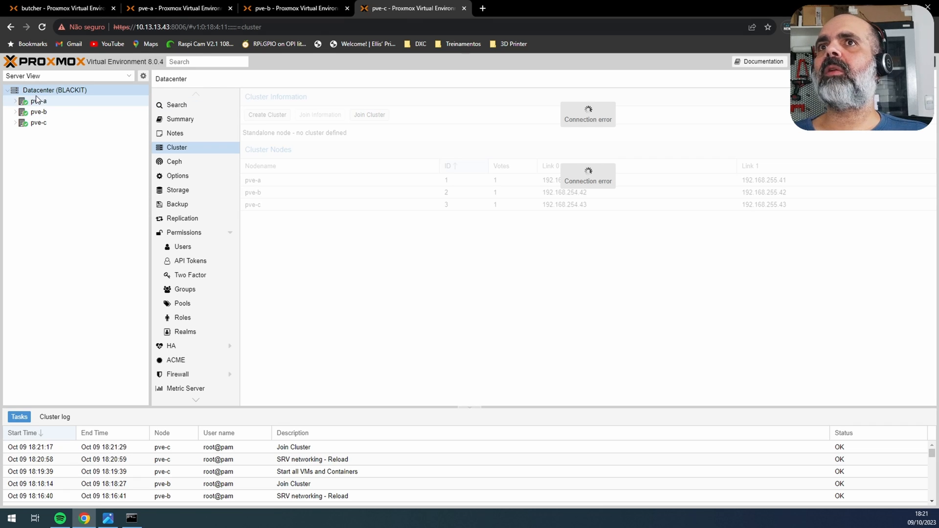
click(41, 27)
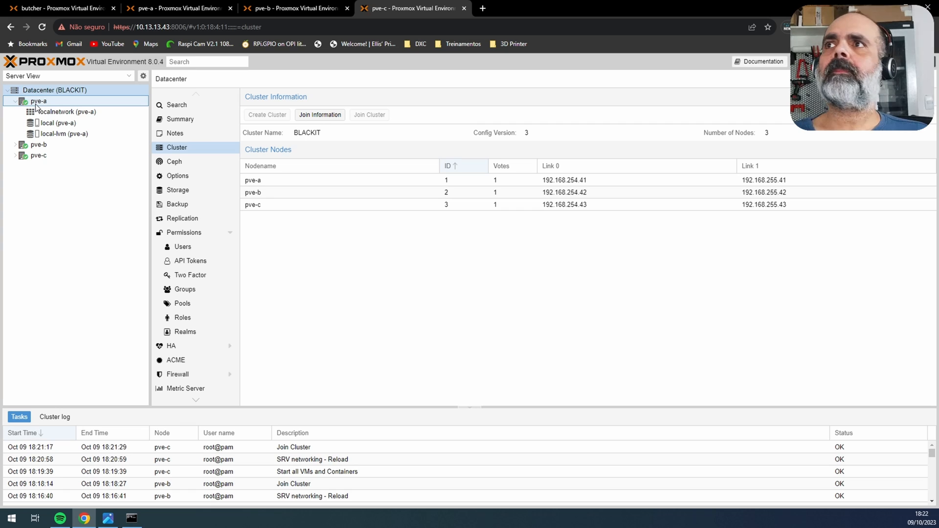
Step: Start adding an NFS storage to the datacenter with ID MAEVE, server maeve.blackit.local and export /export/proxmox
click(60, 93)
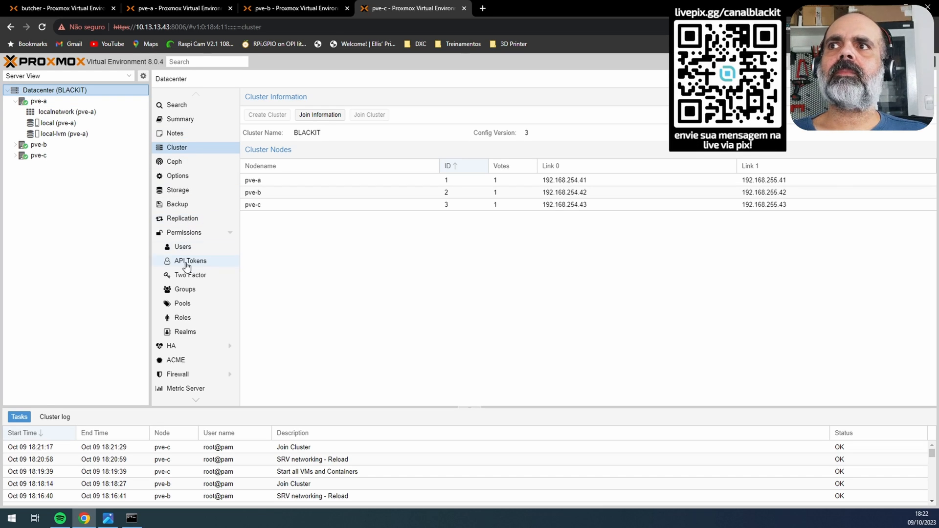
click(175, 192)
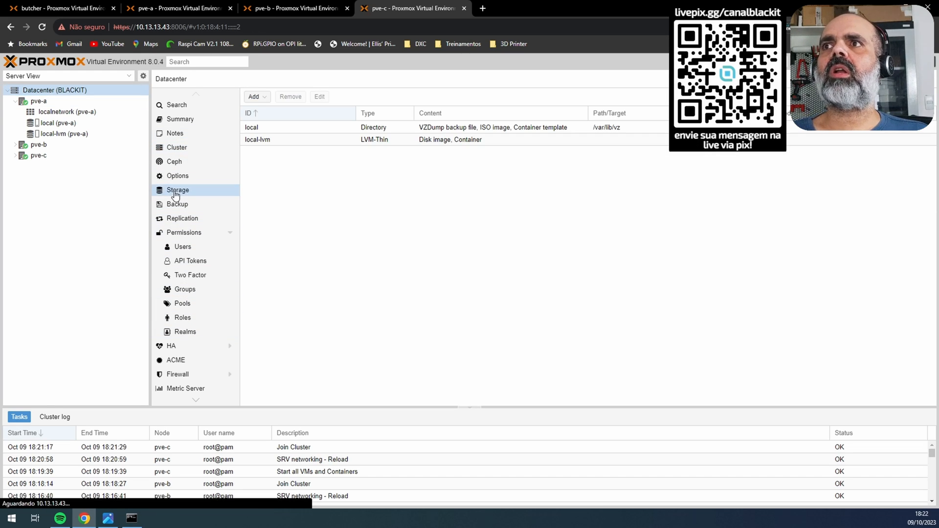
click(255, 96)
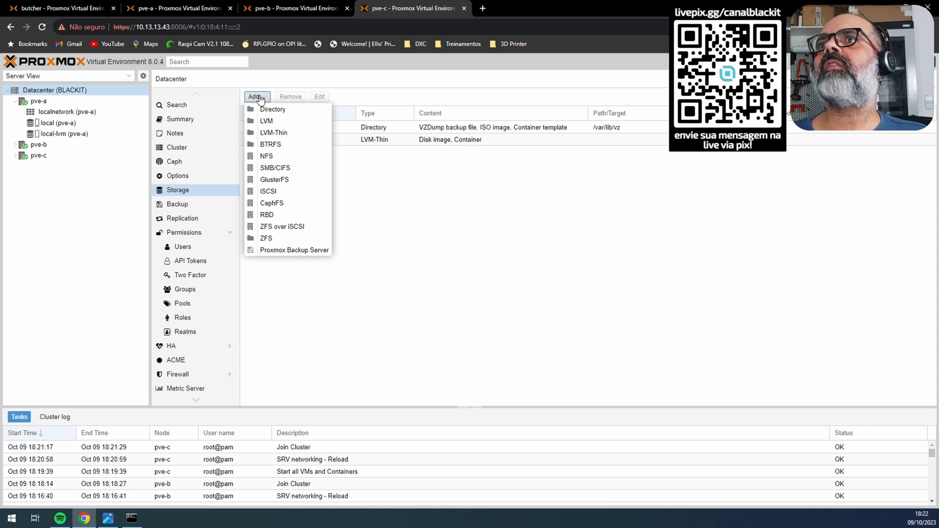
click(288, 157)
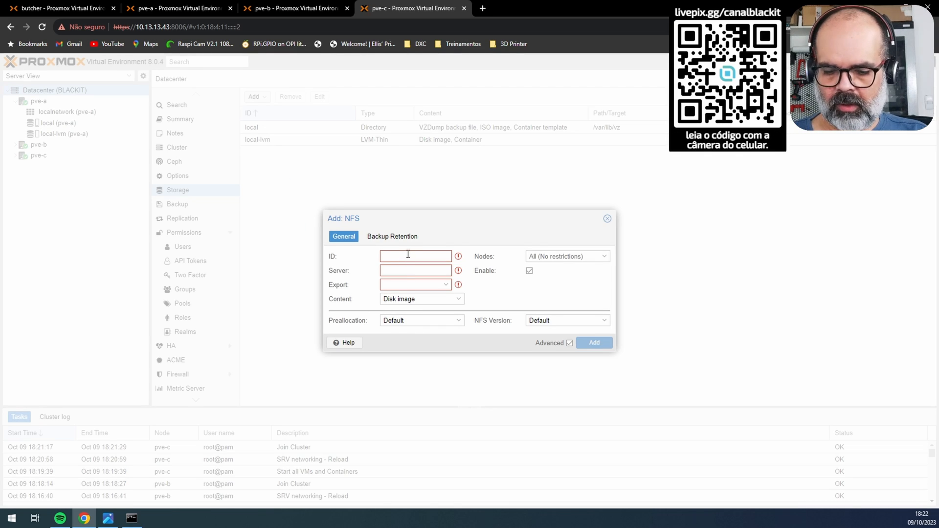
text(MAEVE)
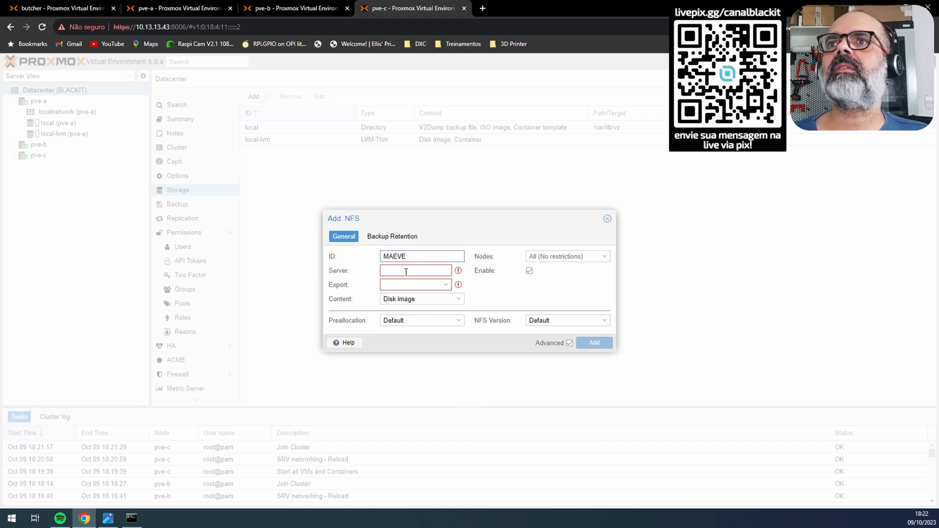
click(428, 287)
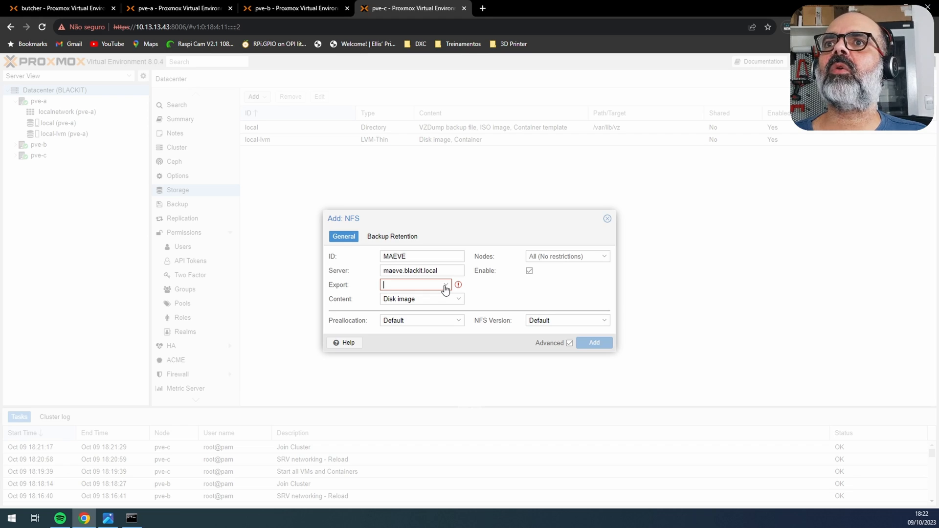
click(447, 285)
click(436, 354)
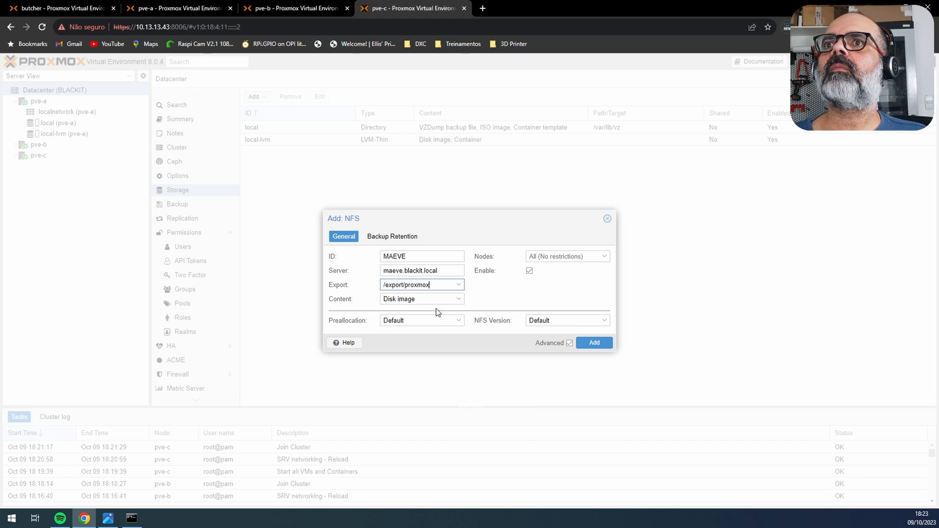
Step: Limit the MAEVE storage's content to ISO image only, removing Disk image
click(456, 299)
click(427, 321)
click(433, 312)
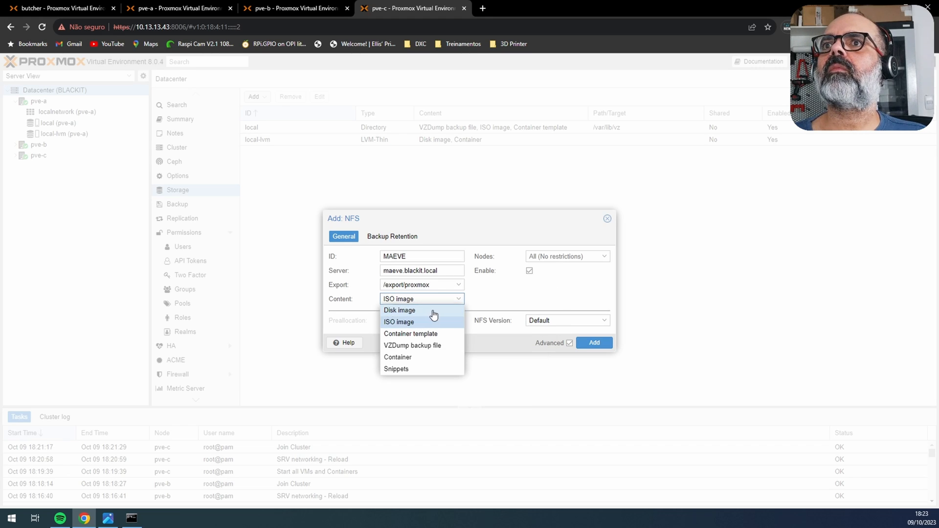
click(494, 294)
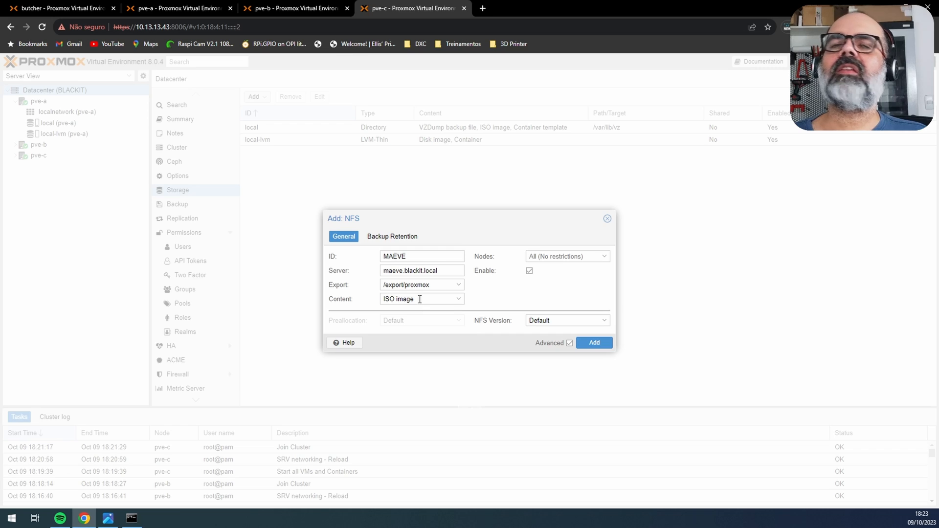
click(458, 299)
click(458, 299)
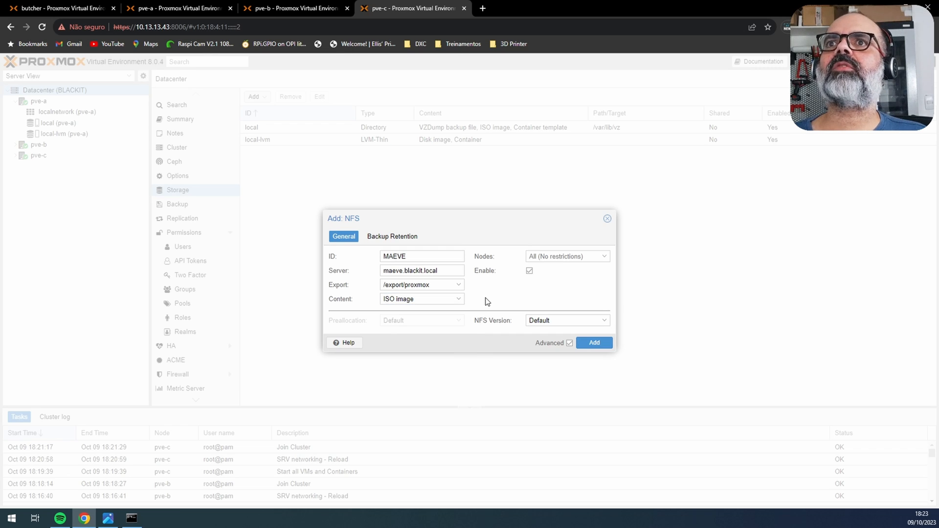
Step: Leave the MAEVE storage available to all nodes without restrictions and add it to the datacenter
click(604, 258)
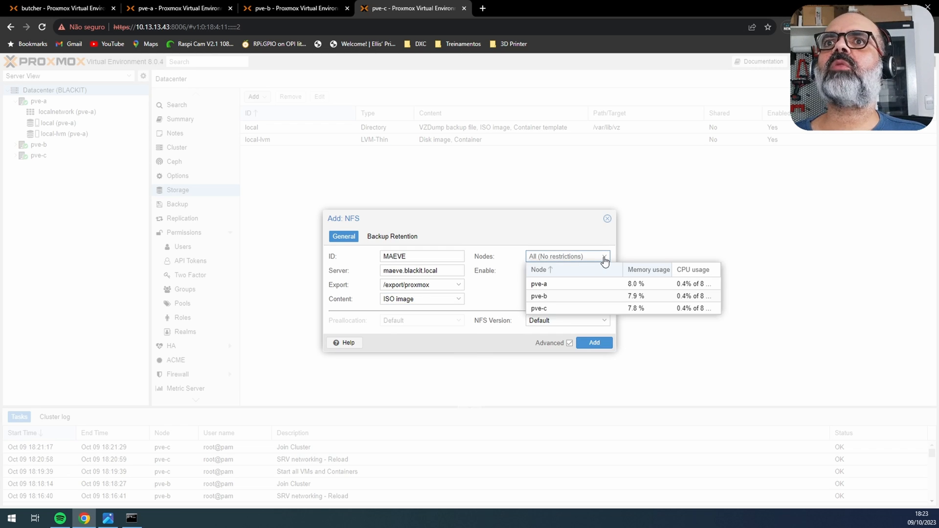
click(565, 285)
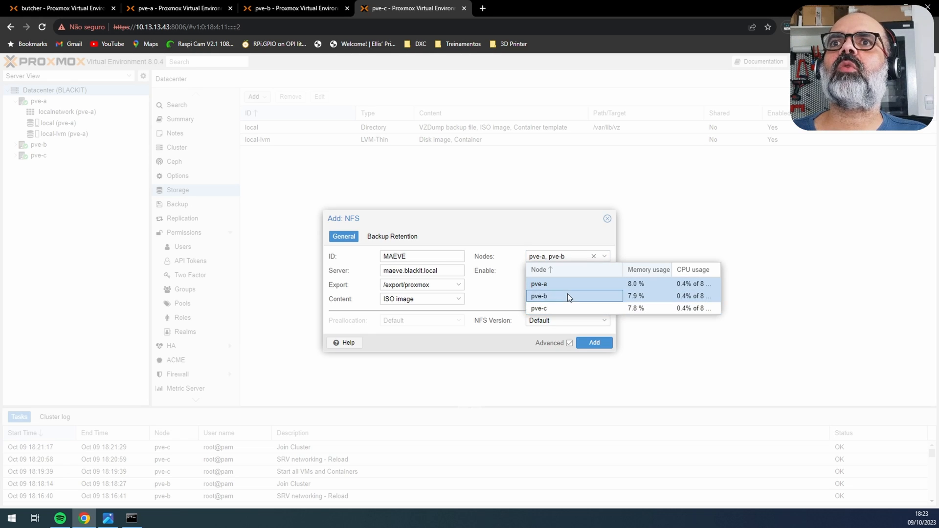
click(572, 283)
click(506, 300)
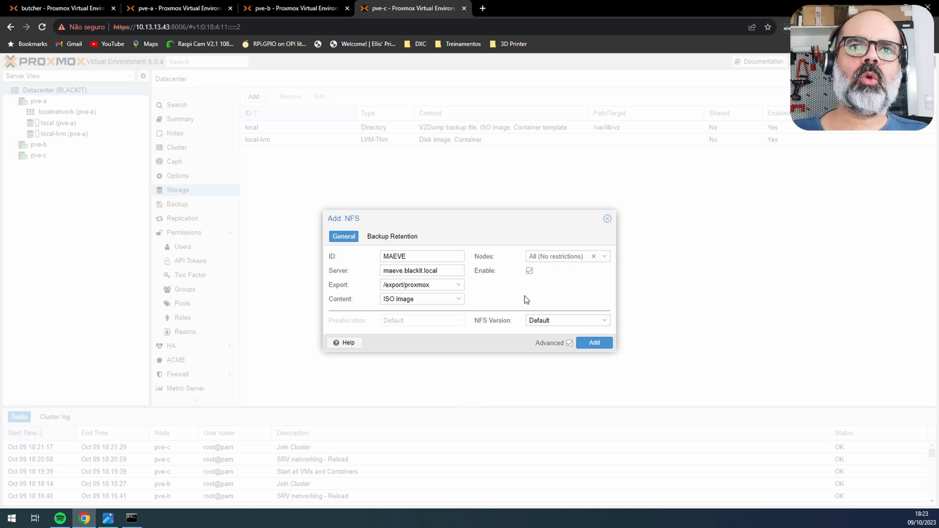
click(598, 344)
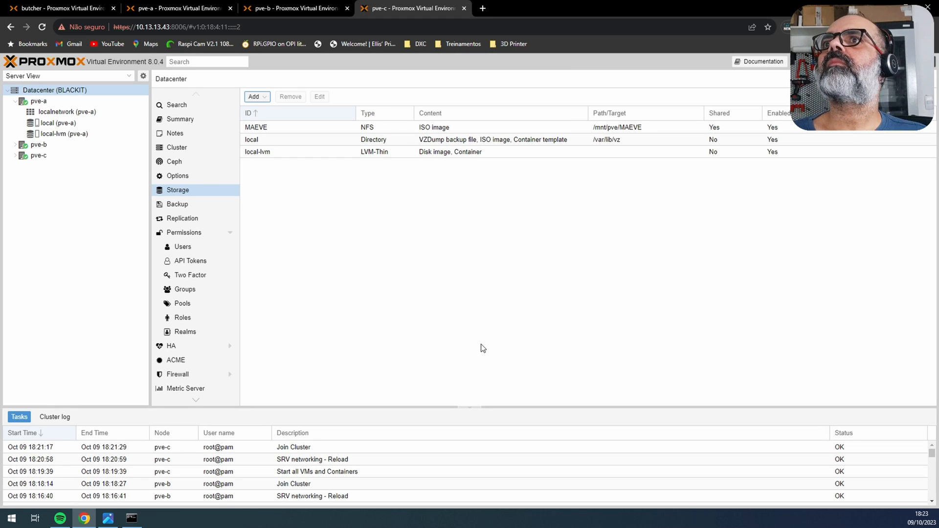
Step: Expand pve-b and pve-c in the server tree and check the MAEVE storage's status on each node
click(15, 156)
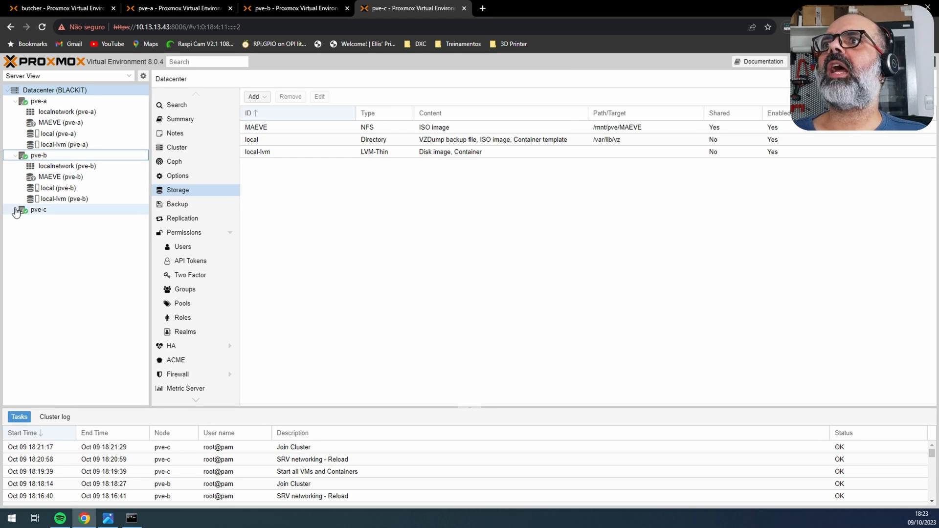
click(15, 210)
mouse_move(67, 124)
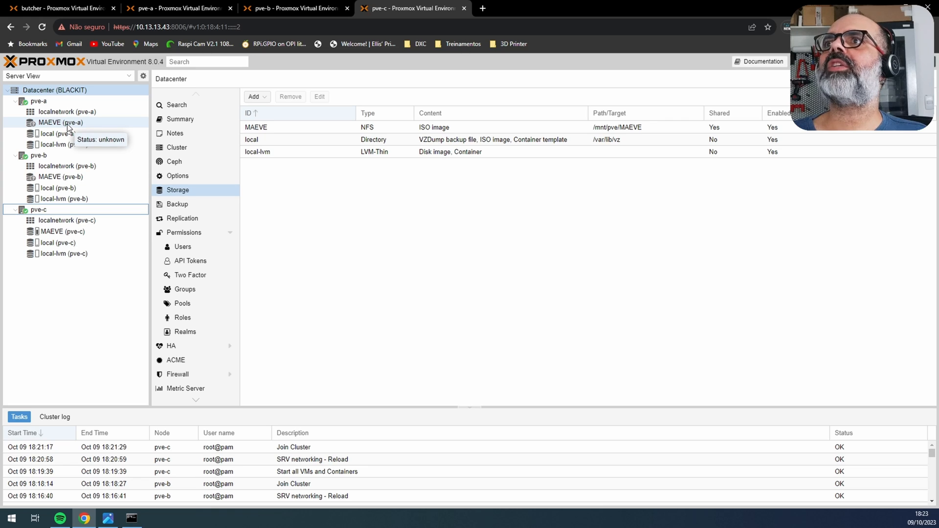
mouse_move(60, 182)
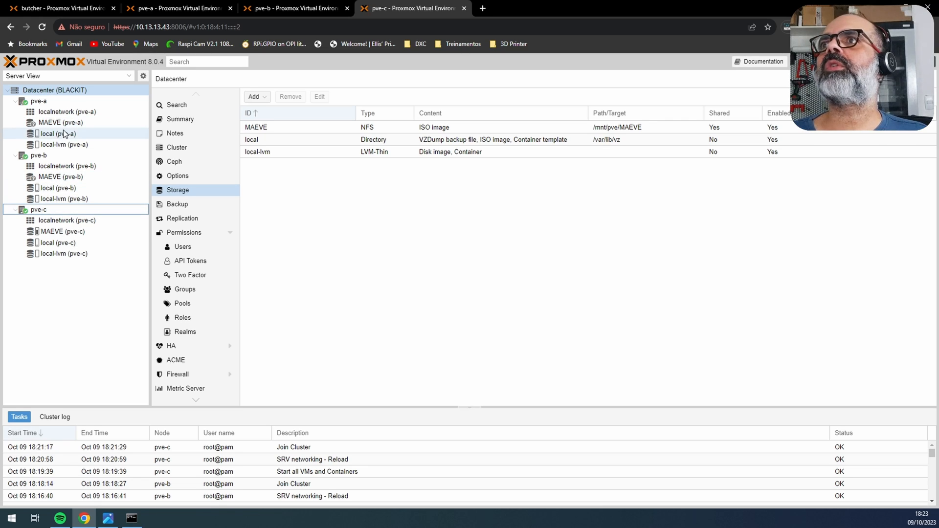
mouse_move(65, 150)
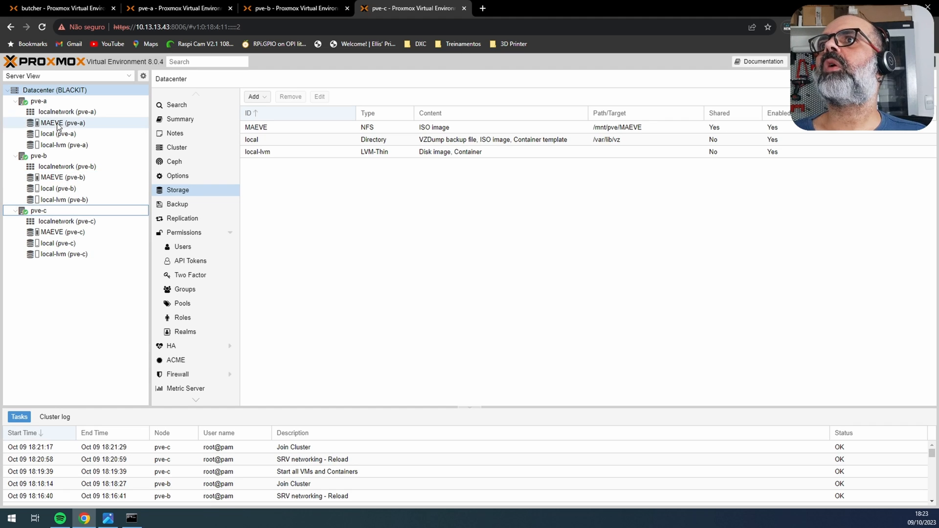
mouse_move(38, 123)
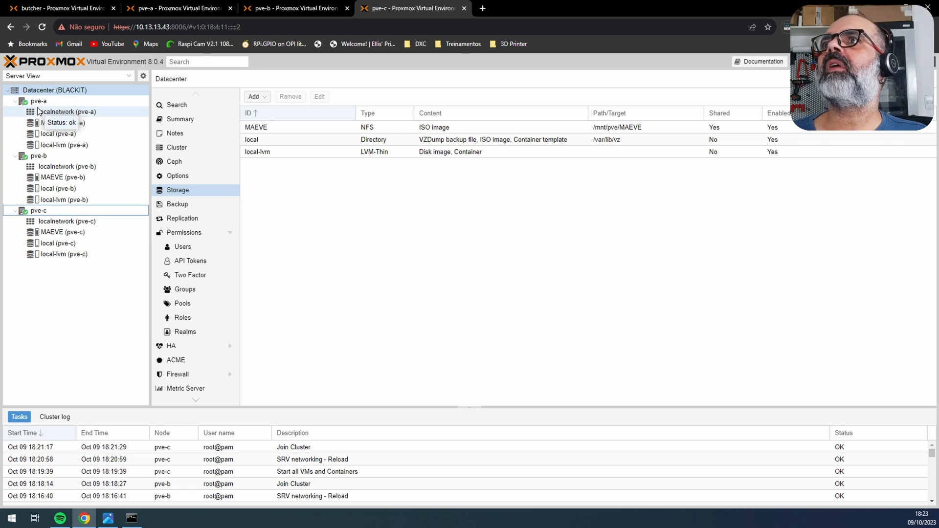
Step: Start creating a virtual machine named Ubuntu on node pve-a with VM ID 100
right_click(39, 105)
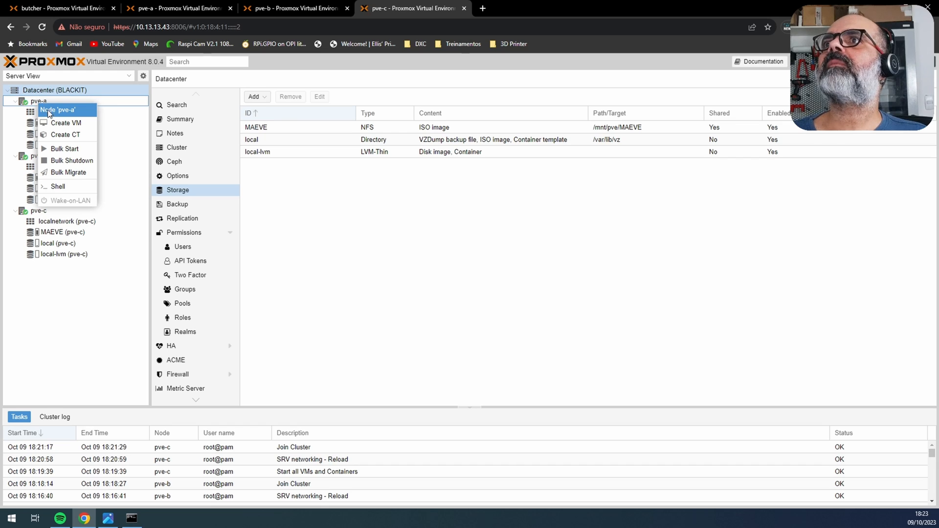
click(60, 123)
click(396, 235)
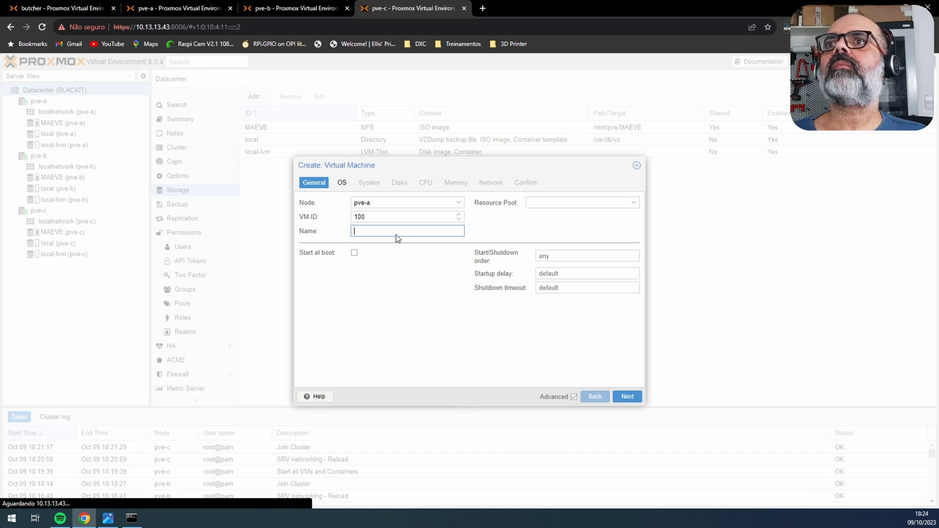
text(Ubu)
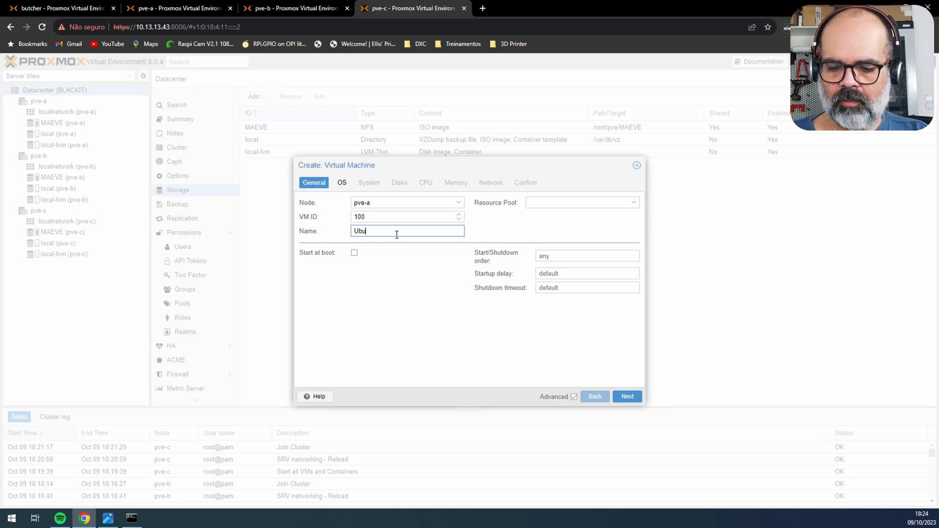
text(ntu)
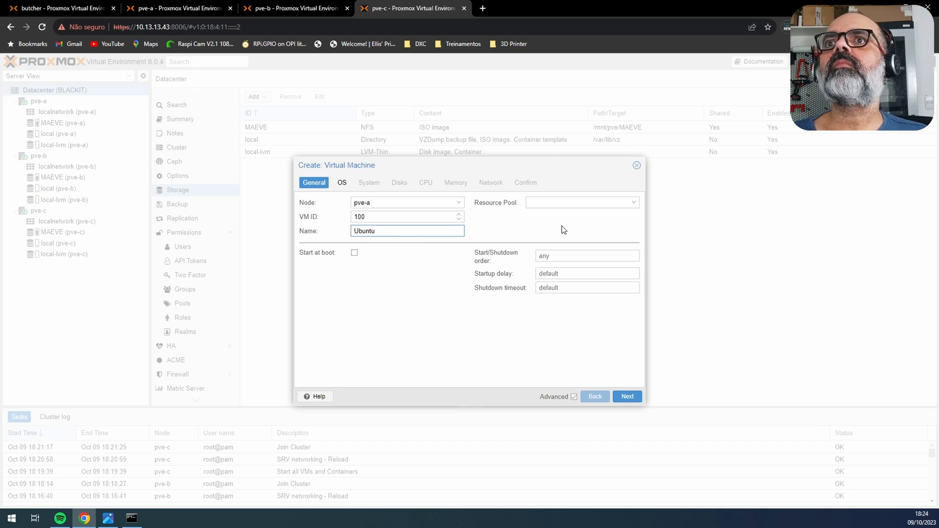
click(621, 394)
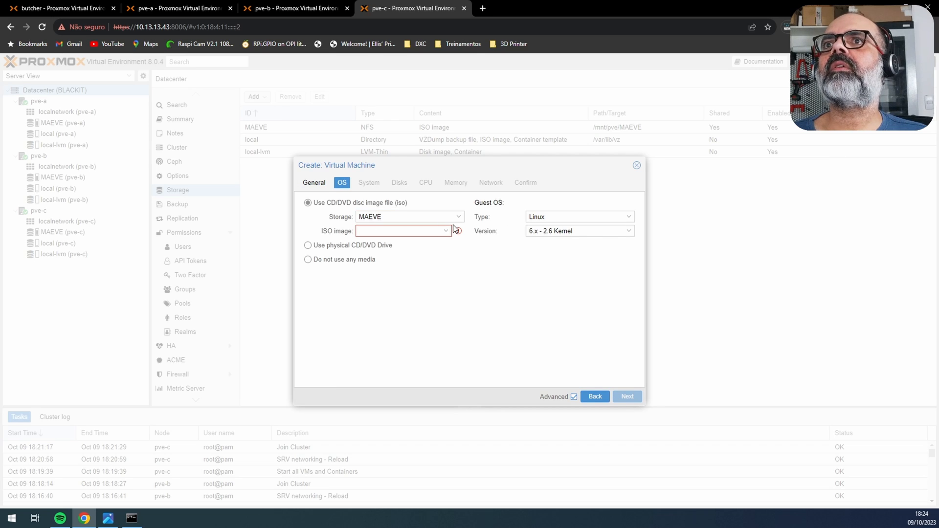
Step: Select ubuntu-22.04.1-desktop-amd64.iso from the MAEVE storage as the installation image and enable the Qemu Agent
click(448, 232)
scroll(438, 330, down, 3)
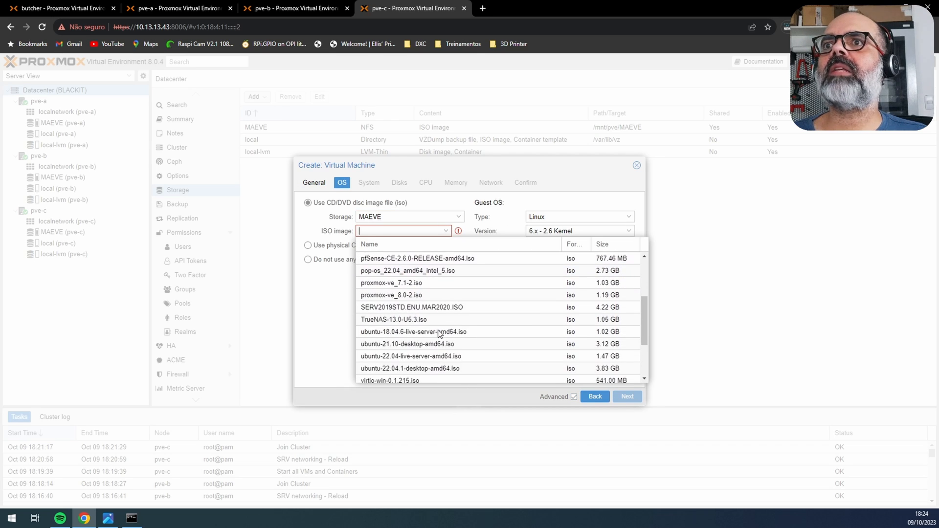
click(438, 369)
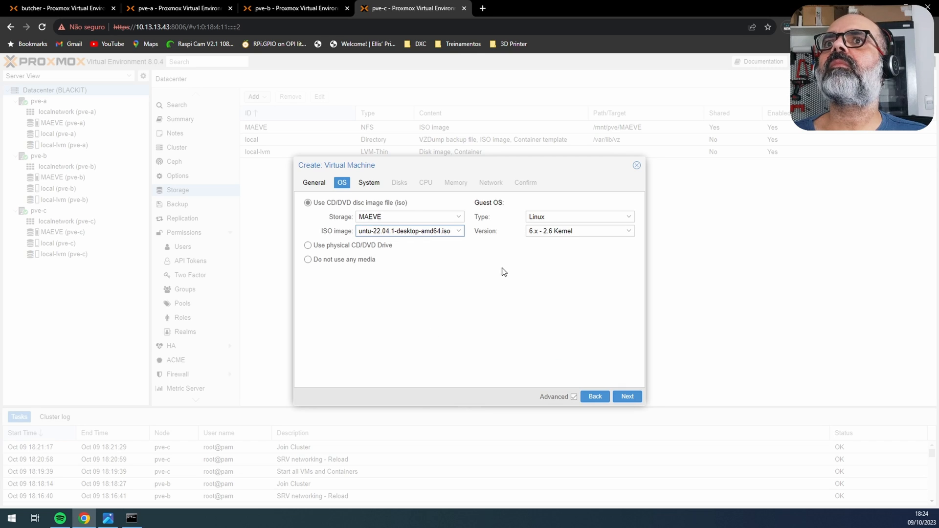
click(628, 397)
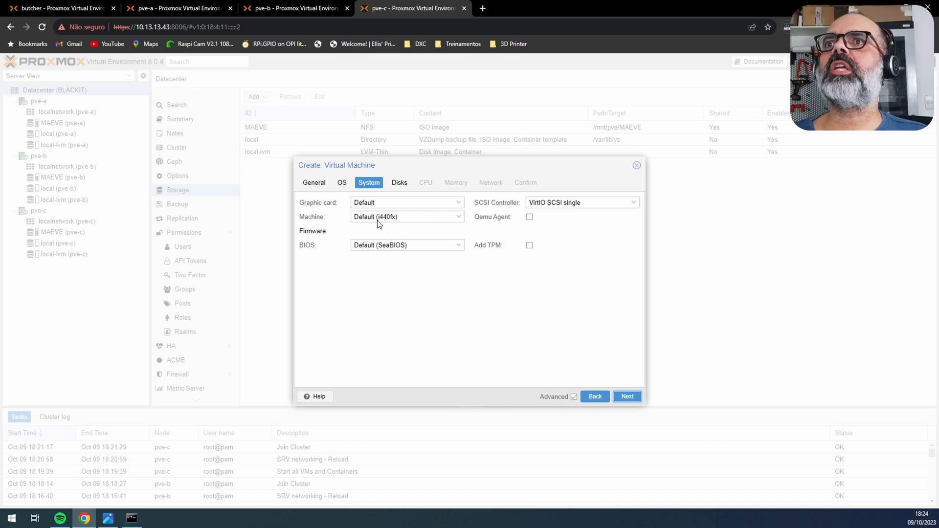
click(530, 217)
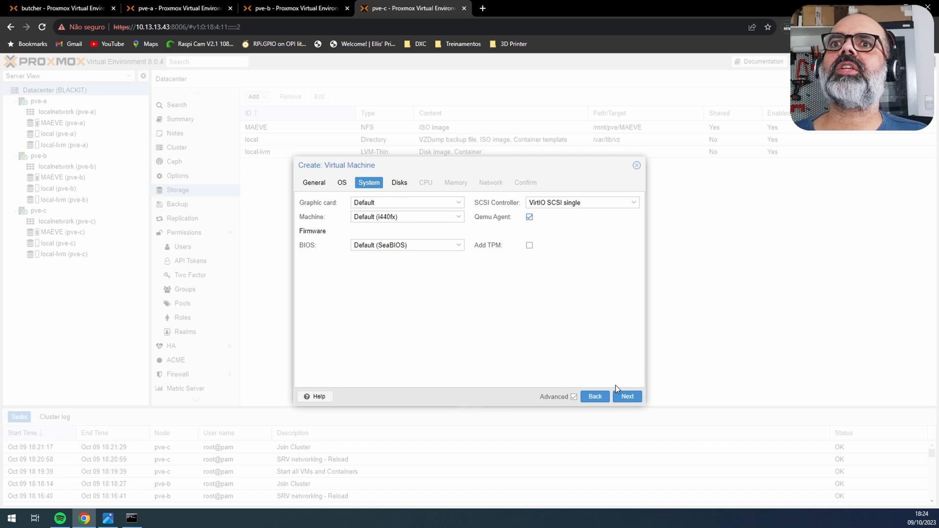
click(626, 396)
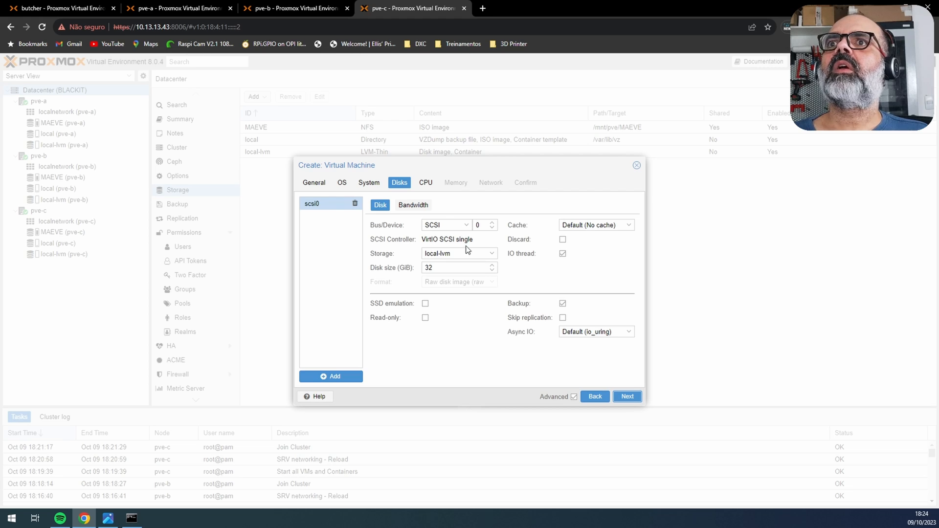
Step: Configure the scsi0 disk on local-lvm with 64 GiB, Write back cache, Discard and SSD emulation
click(445, 269)
drag(445, 268, 416, 269)
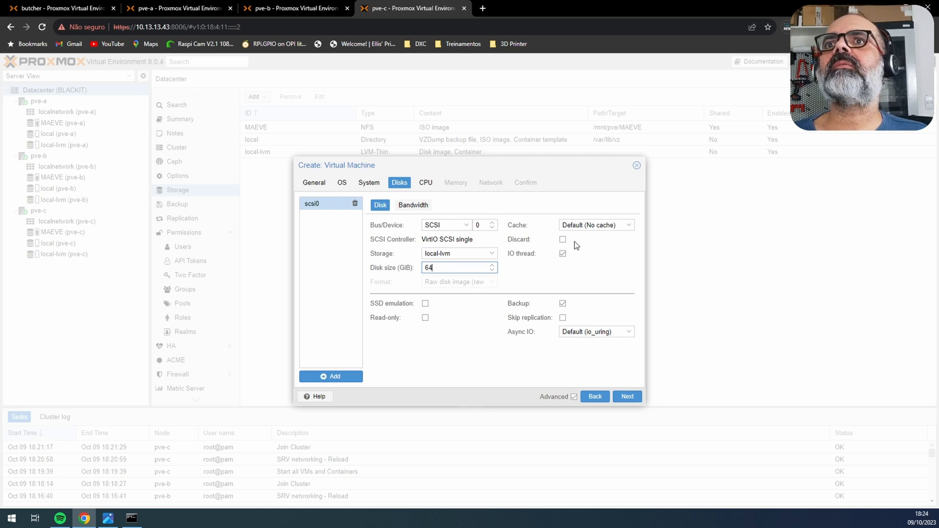
click(597, 225)
click(577, 269)
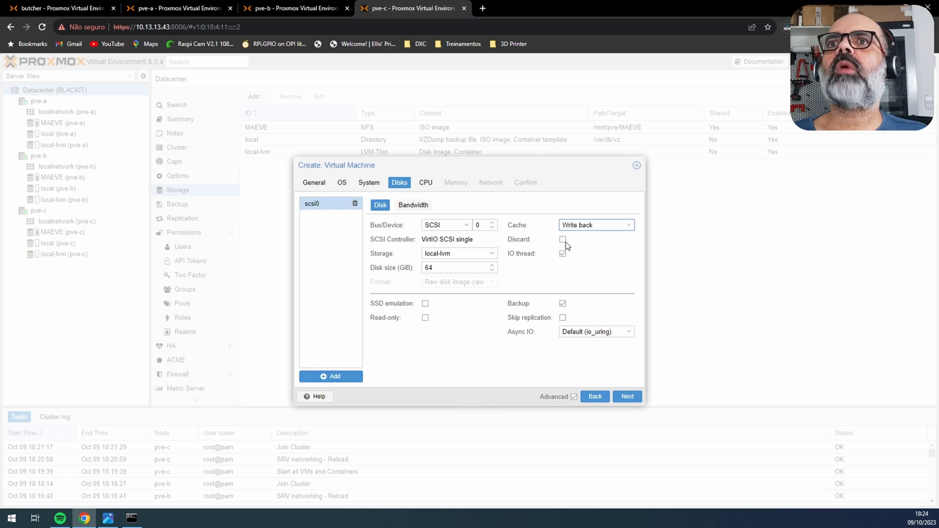
click(564, 240)
click(562, 254)
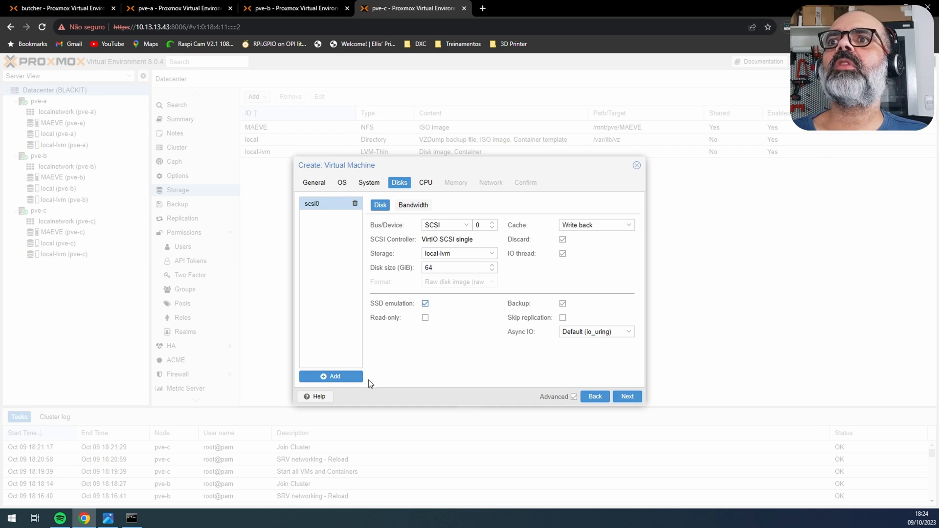
click(629, 397)
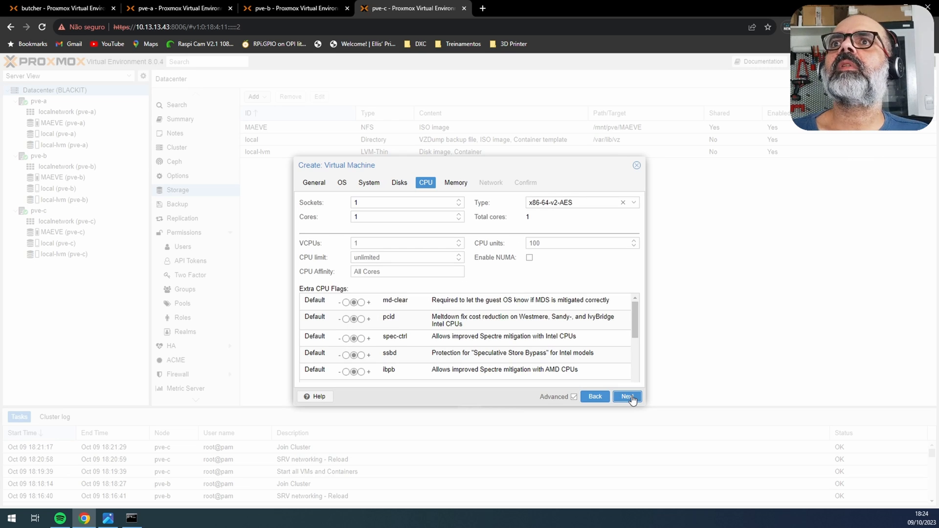
Step: Set the Ubuntu virtual machine's CPU to 4 cores
double_click(396, 215)
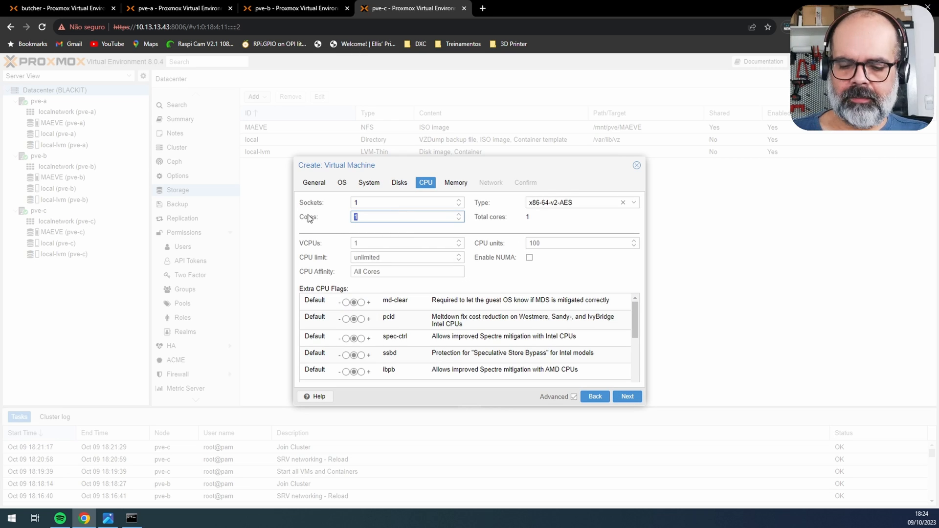
text(4)
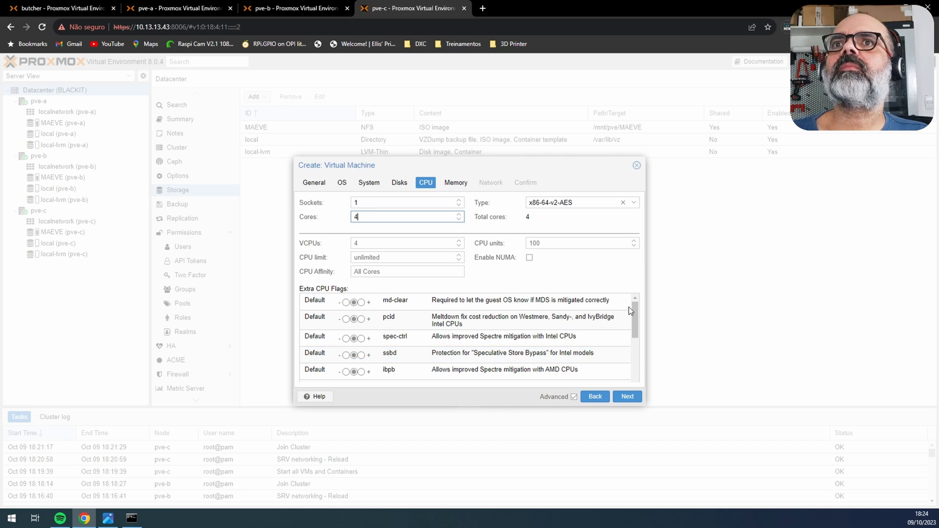
Step: Set the Ubuntu virtual machine's memory to 8192 MiB
click(629, 397)
double_click(416, 206)
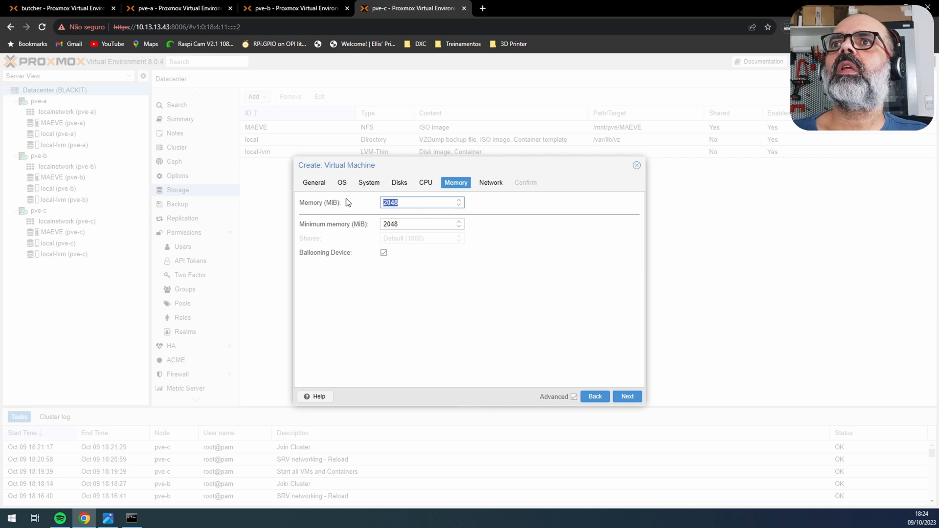
text(8192)
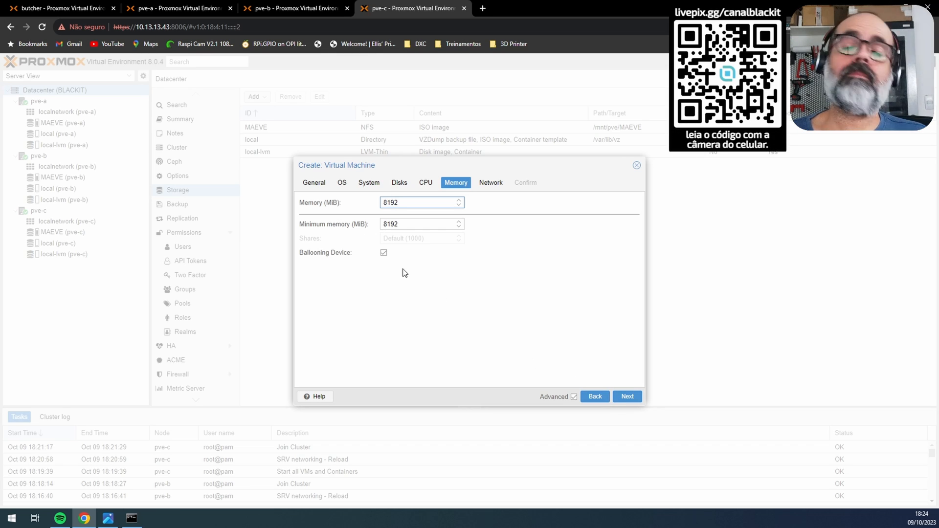
click(626, 396)
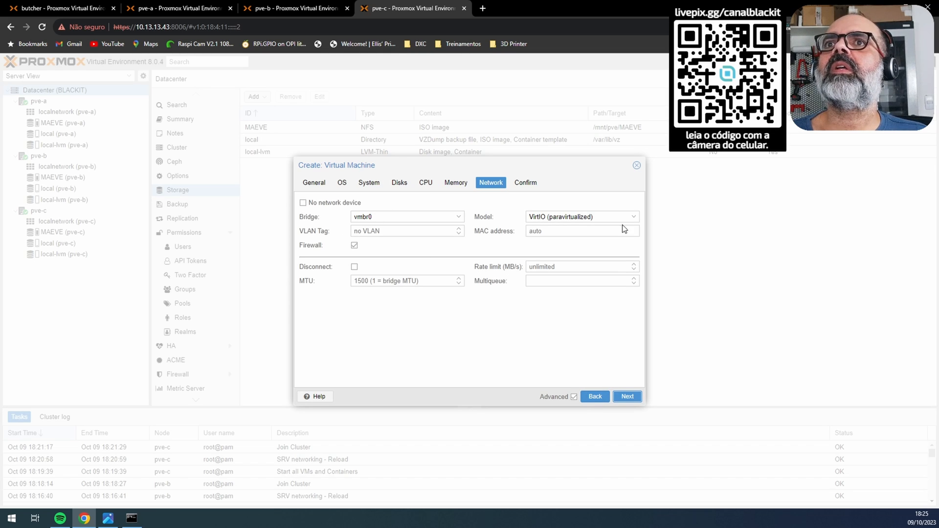
Step: Finish creating the Ubuntu virtual machine with the default vmbr0 network settings and open its console
click(639, 399)
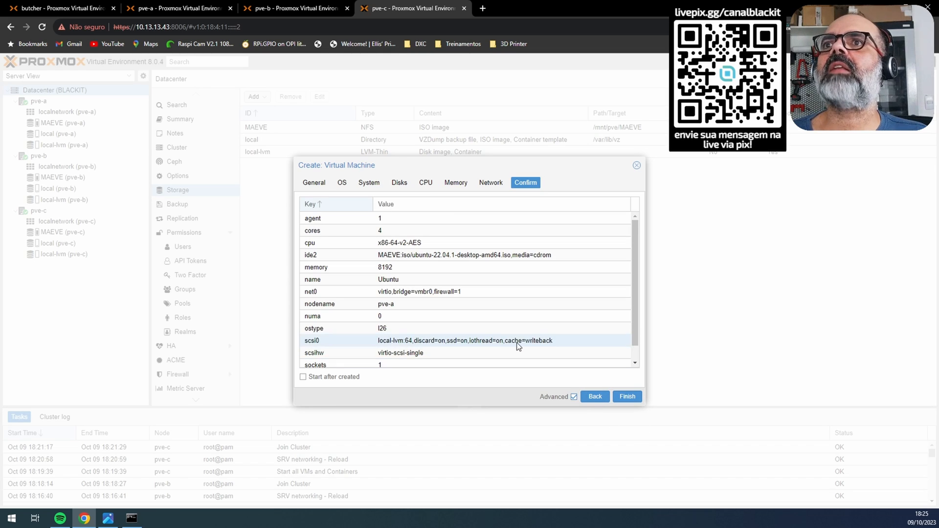
click(629, 397)
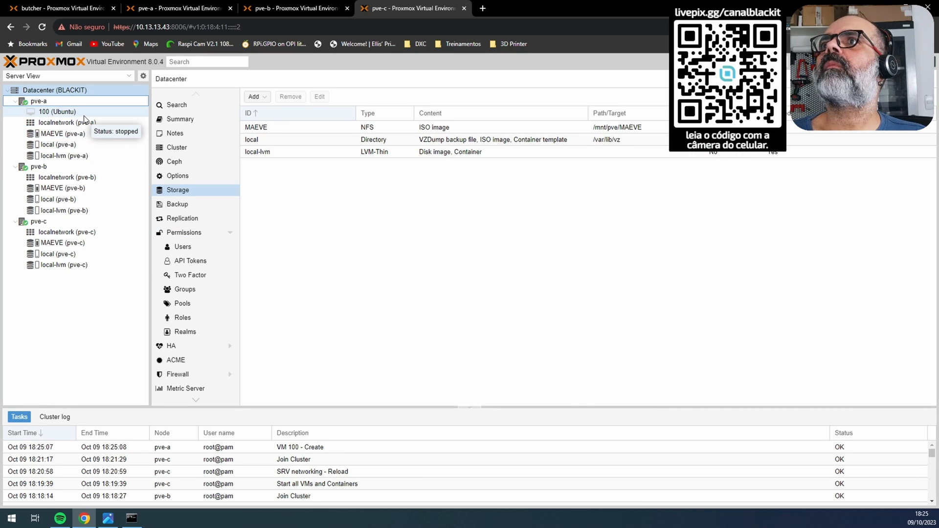
click(88, 111)
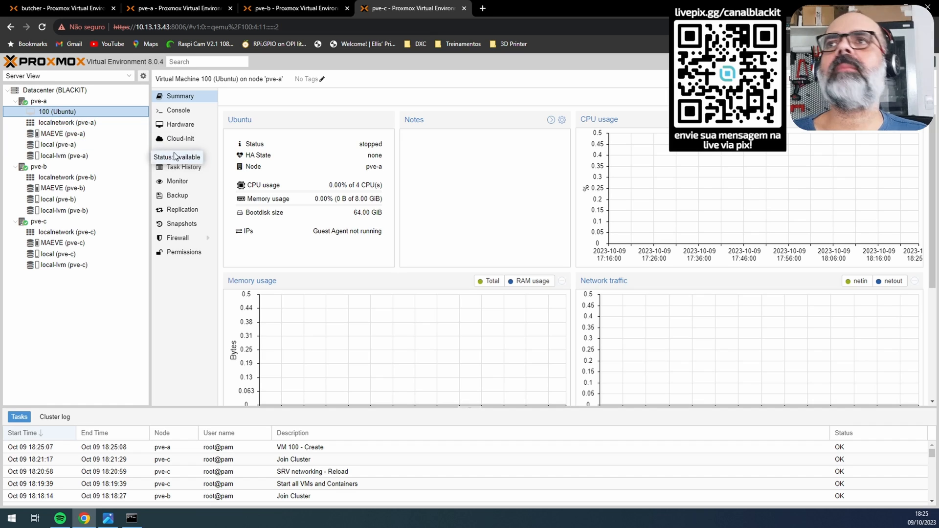
click(178, 110)
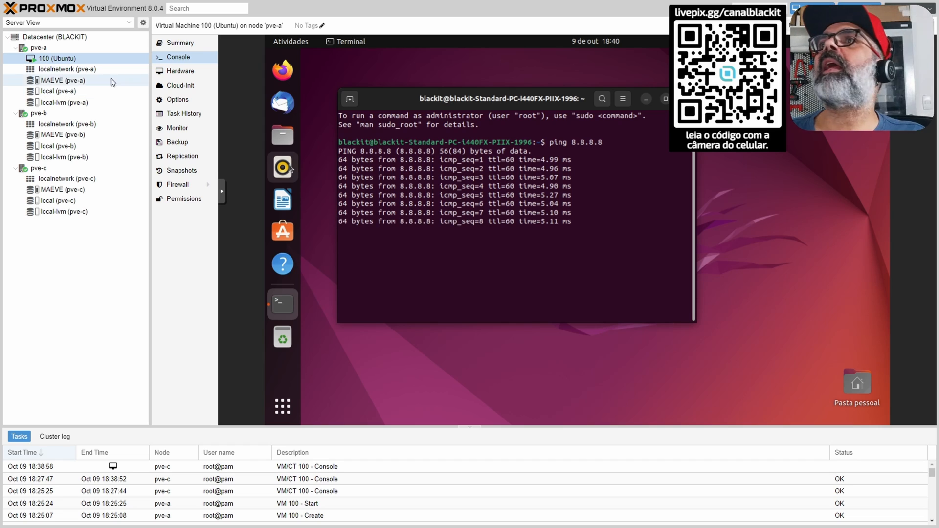
Step: Migrate the running VM 100 (Ubuntu) from pve-a to node pve-c with local-lvm as the target storage
right_click(55, 61)
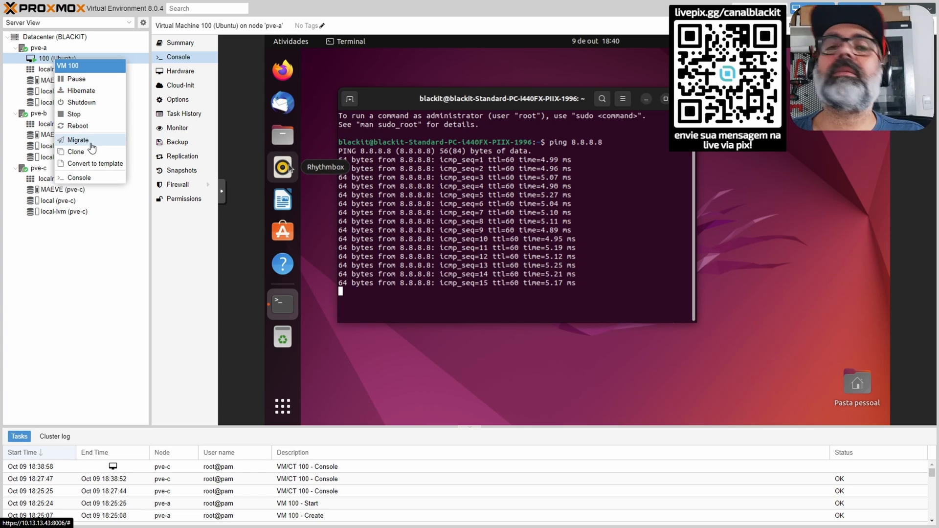
click(78, 141)
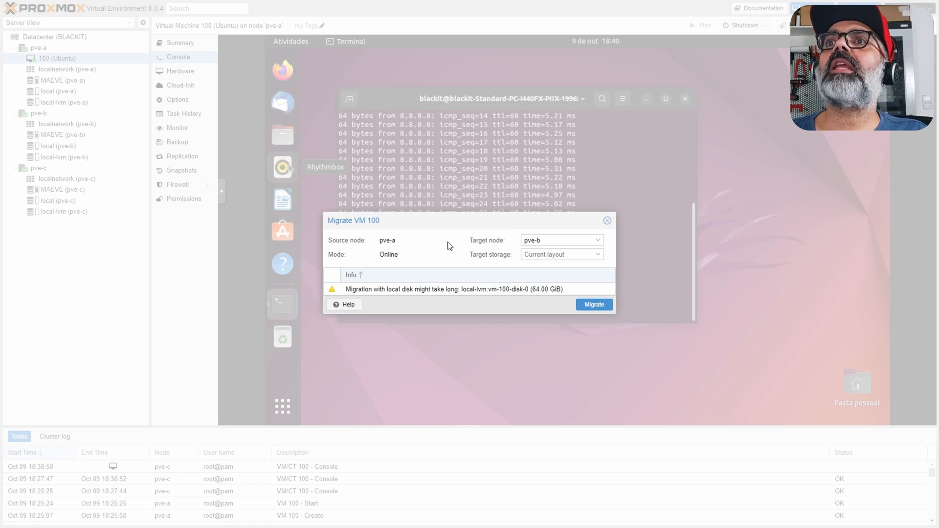
click(538, 241)
click(538, 285)
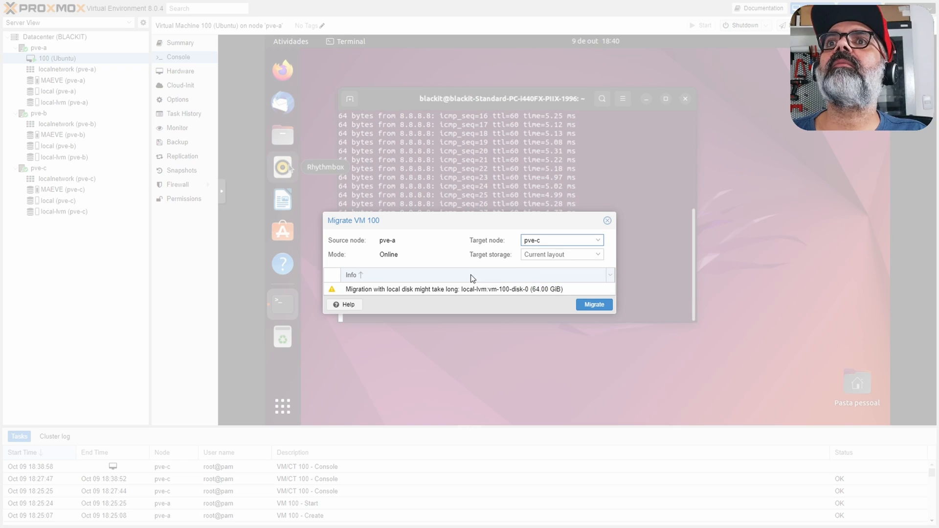
click(555, 255)
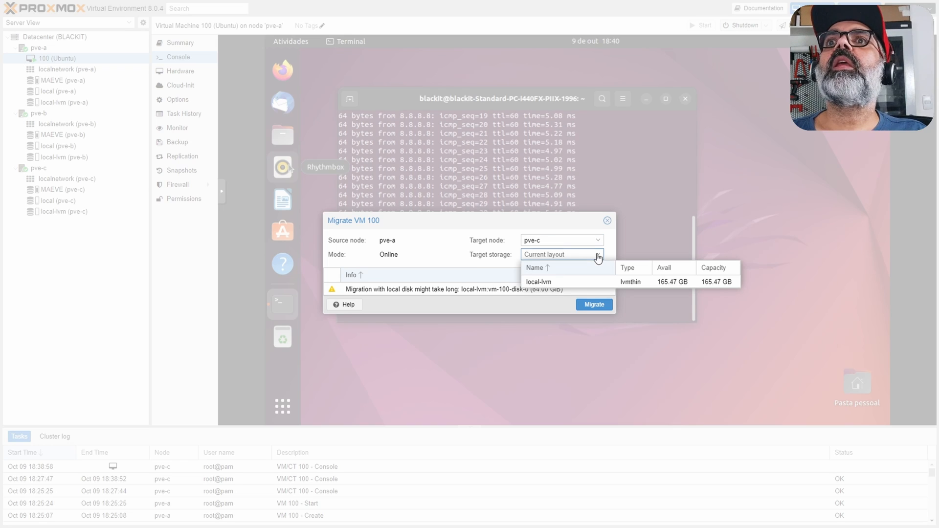
click(543, 283)
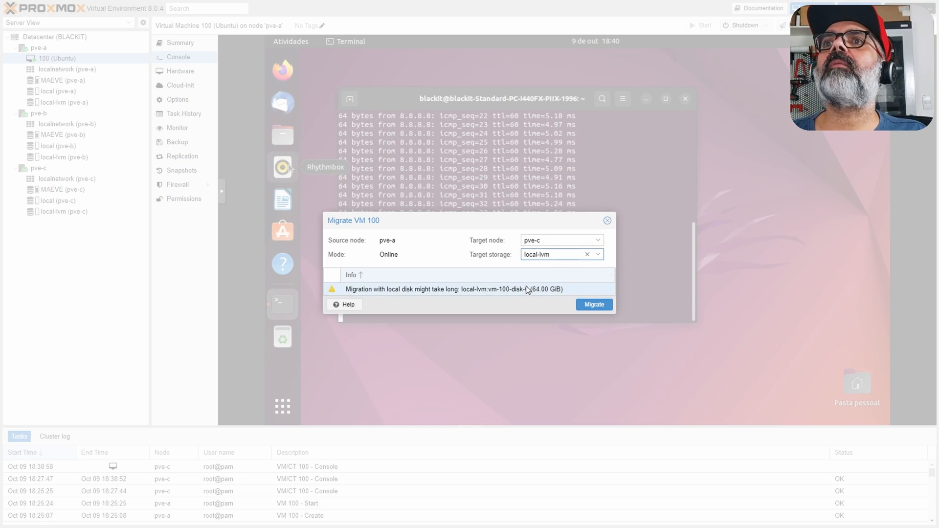
click(593, 306)
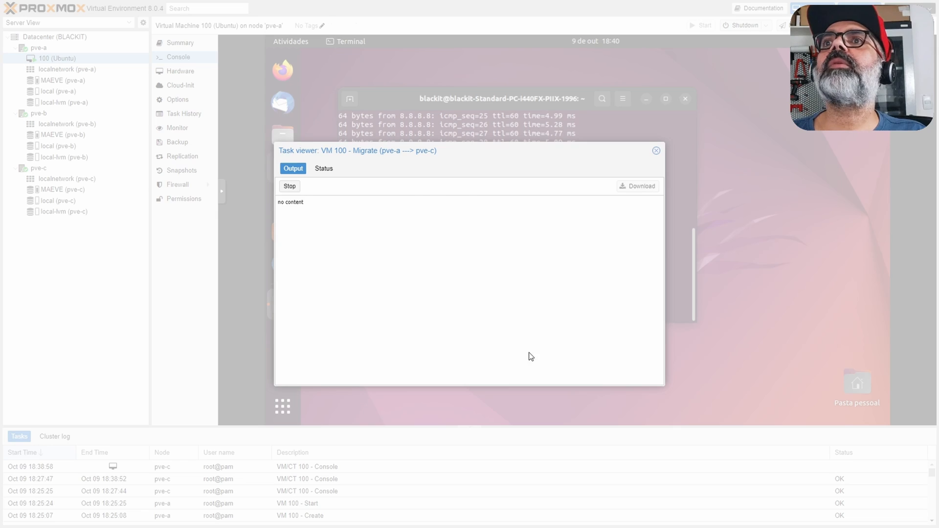
Step: Dismiss the Ubuntu software updater prompt in the VM console and reopen the VM 100 Migrate task output
drag(420, 153, 589, 178)
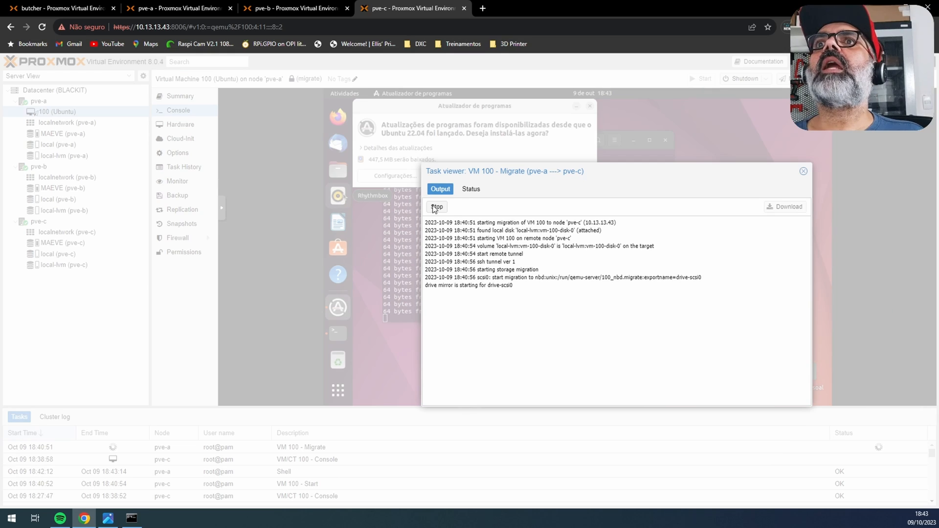
click(804, 172)
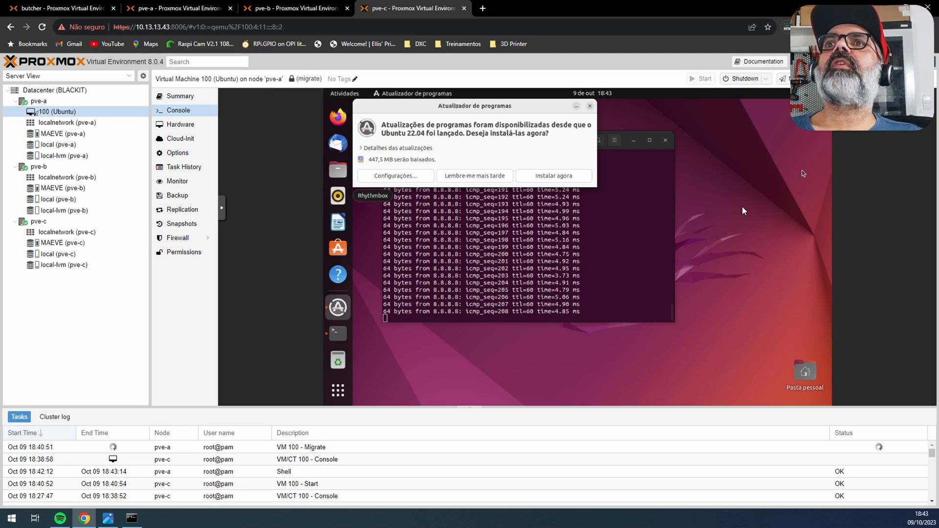
click(590, 107)
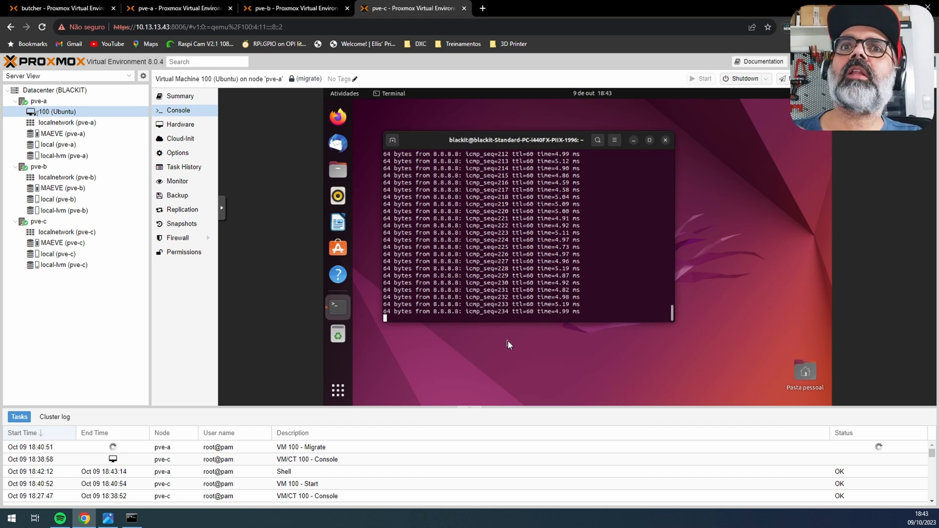
double_click(159, 447)
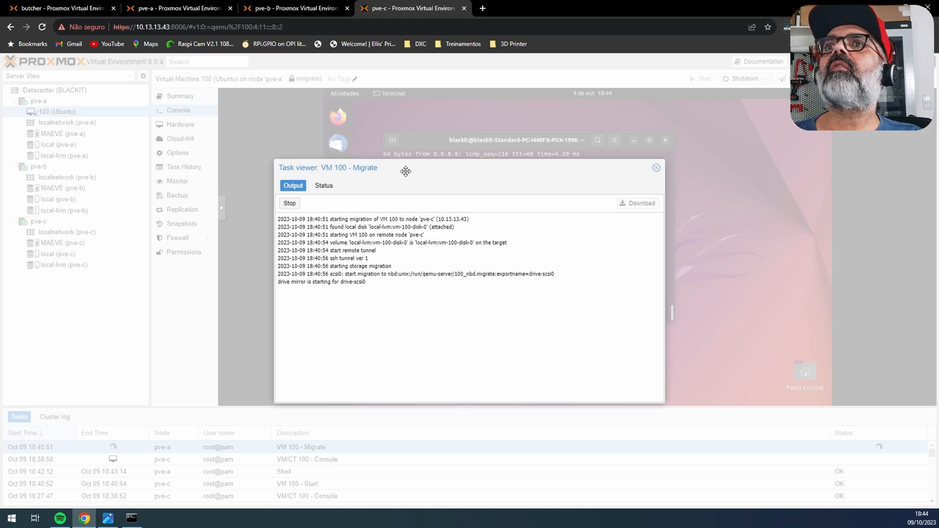
drag(411, 163, 621, 159)
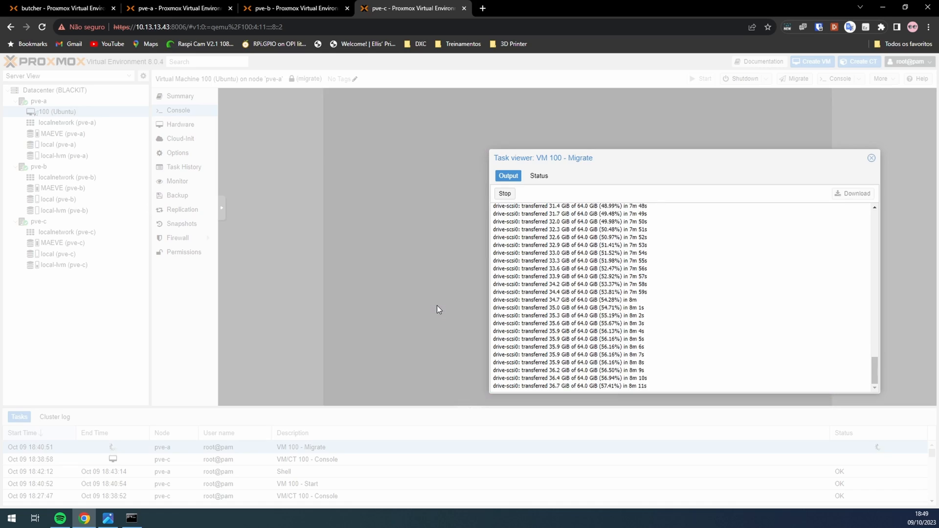
Step: Run atop in the shell of node pve-a and return to the pve-c page
click(175, 8)
click(173, 146)
text(atop)
key(Return)
click(414, 9)
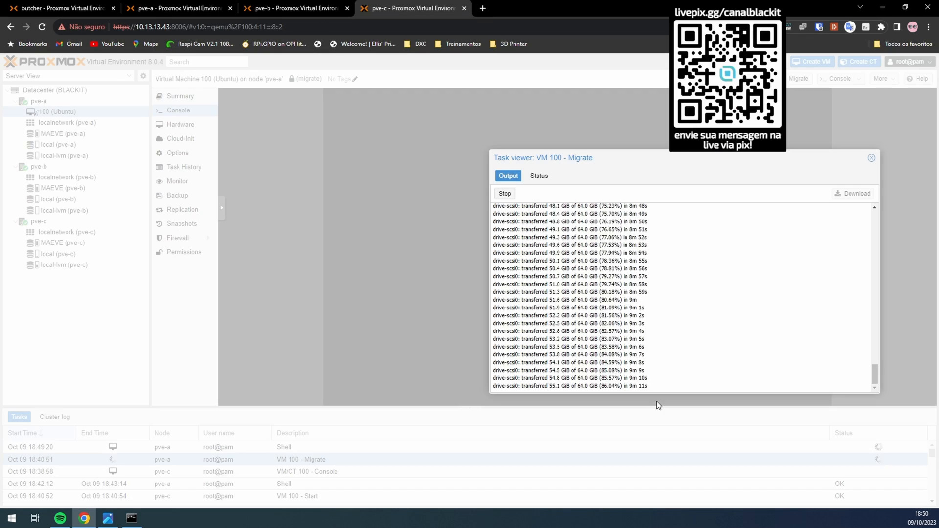
Step: Check the Ubuntu console and follow the running VM 100 Migrate task's output
click(872, 158)
click(523, 281)
key(Return)
double_click(301, 460)
drag(439, 168, 672, 168)
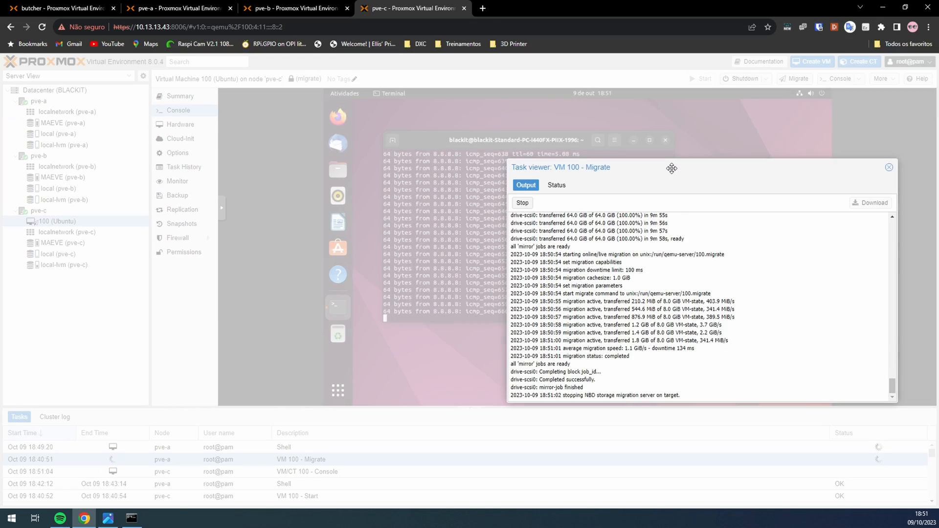
click(890, 168)
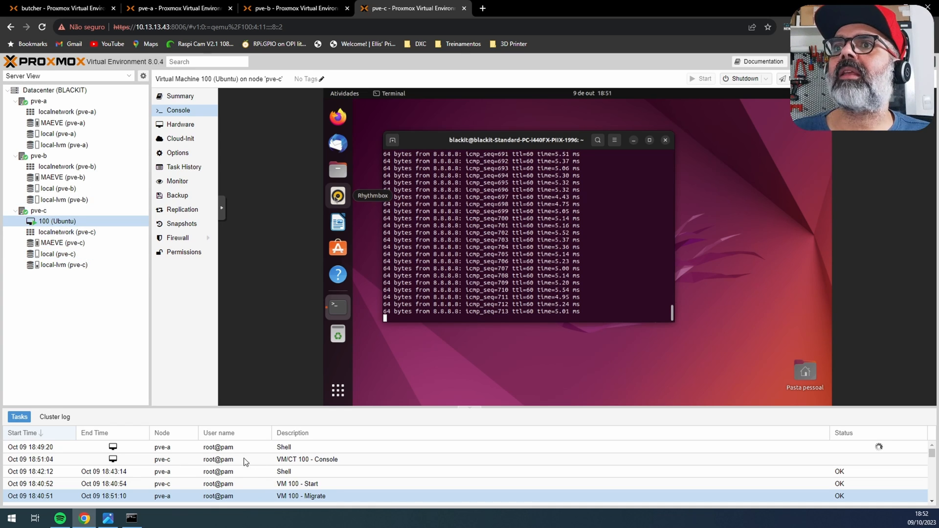
Step: Review the VM 100 Migrate task log through to its final lines
double_click(278, 496)
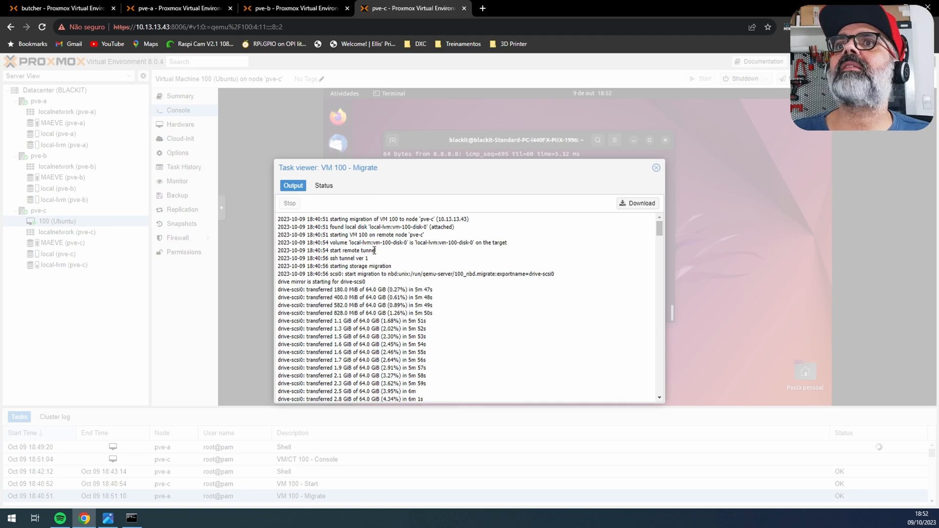
scroll(412, 243, down, 10)
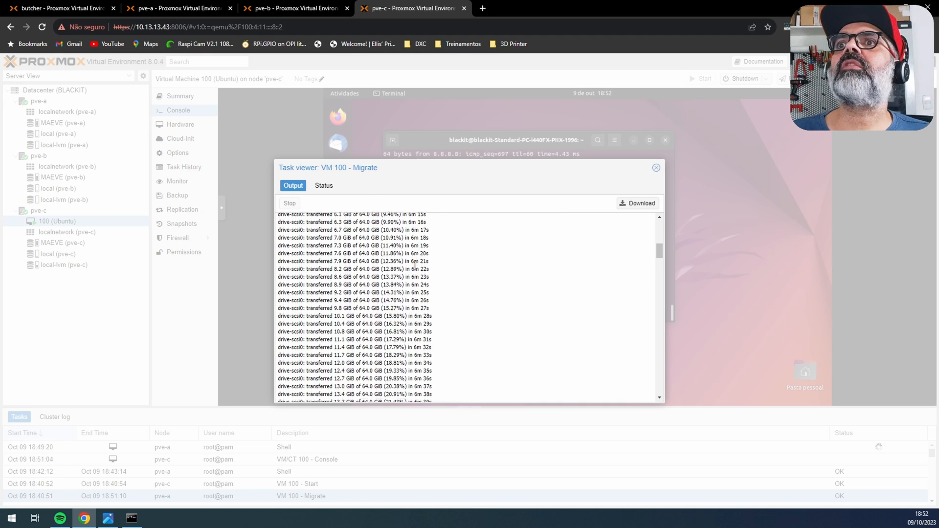
scroll(415, 266, down, 20)
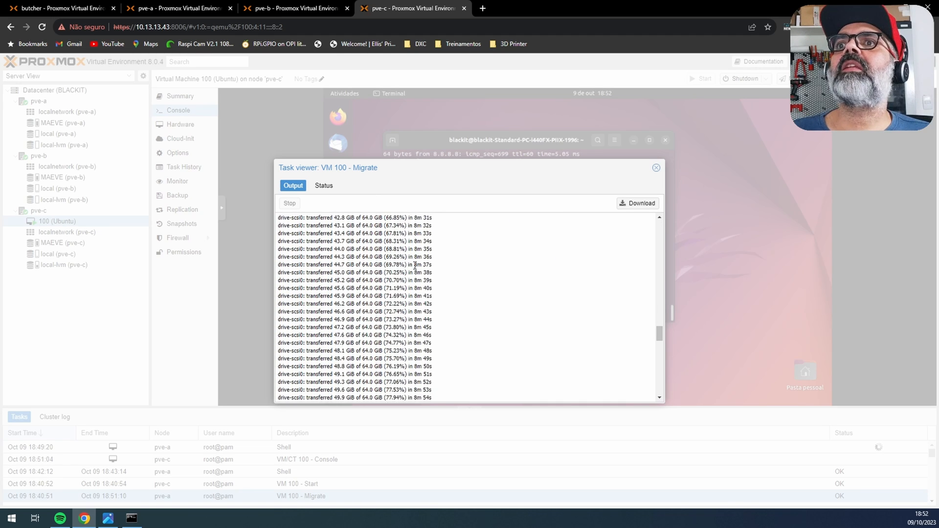
scroll(415, 266, down, 10)
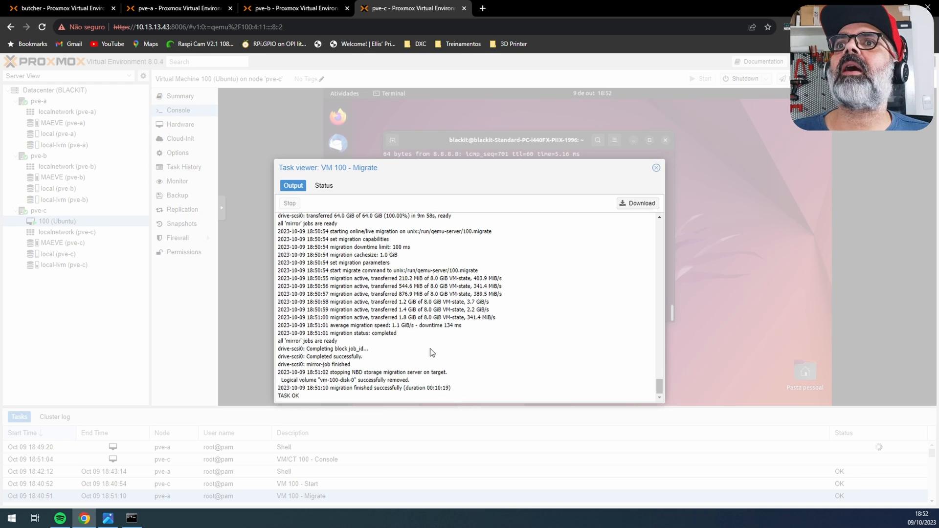
scroll(473, 291, up, 2)
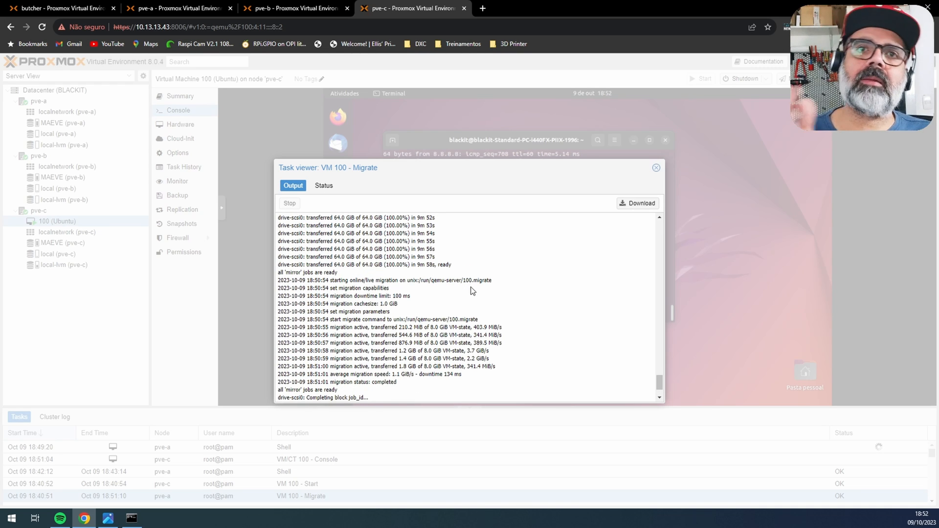
click(656, 168)
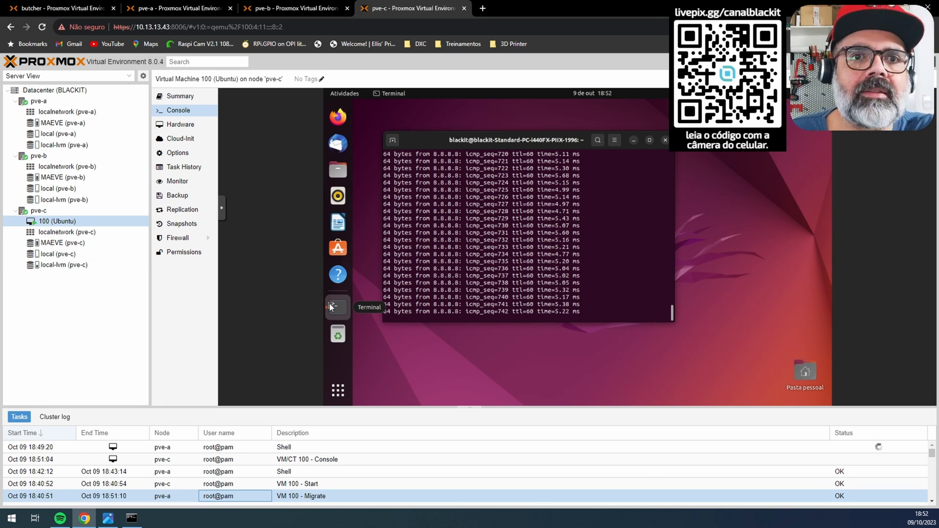
Step: Stop all VMs and containers on node pve-c and check the Datacenter summary
click(49, 212)
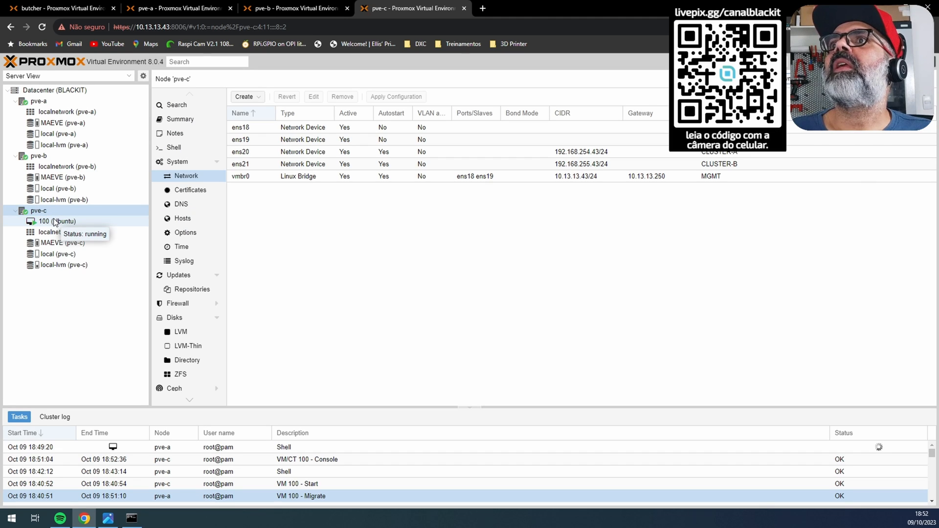
click(92, 221)
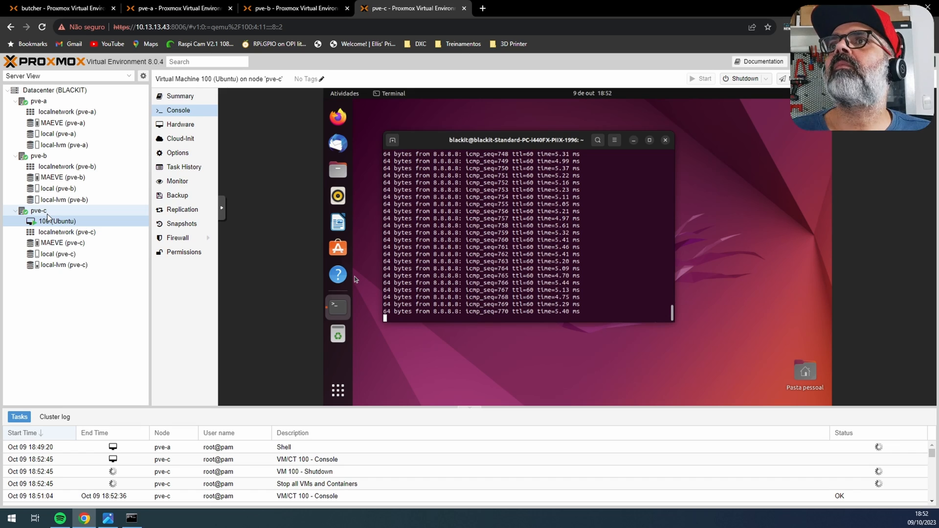
click(42, 93)
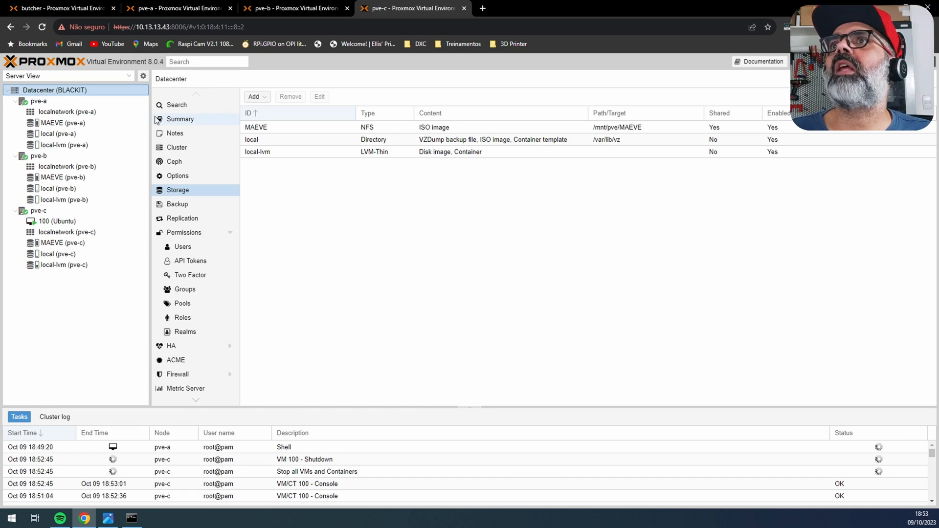
click(158, 120)
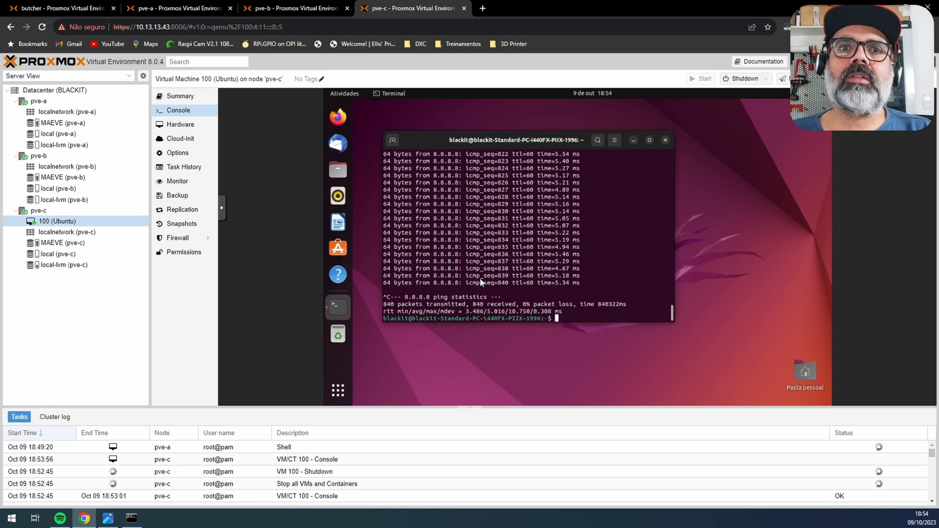
Step: Install qemu-guest-agent in the Ubuntu terminal using sudo apt install, entering the sudo password and confirming with s
text(ap)
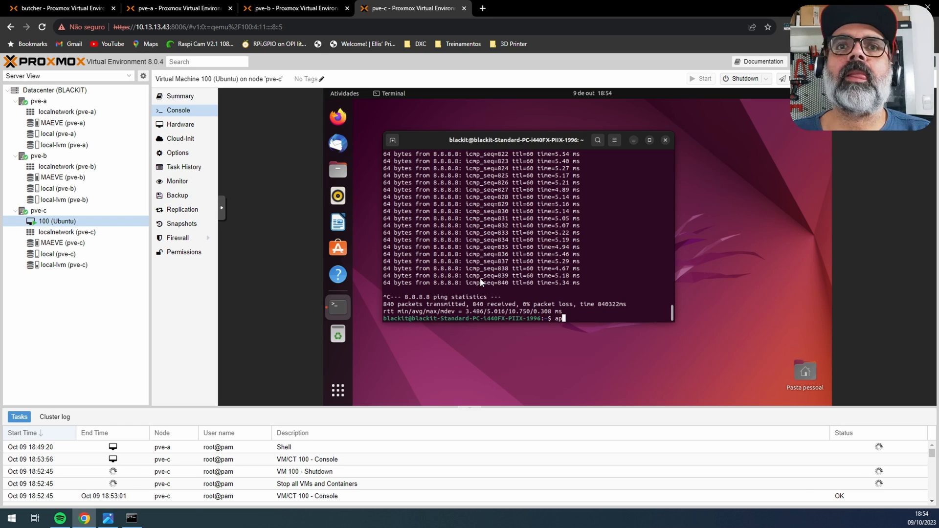
key(BackSpace)
key(BackSpace)
text(sudo apt install qe)
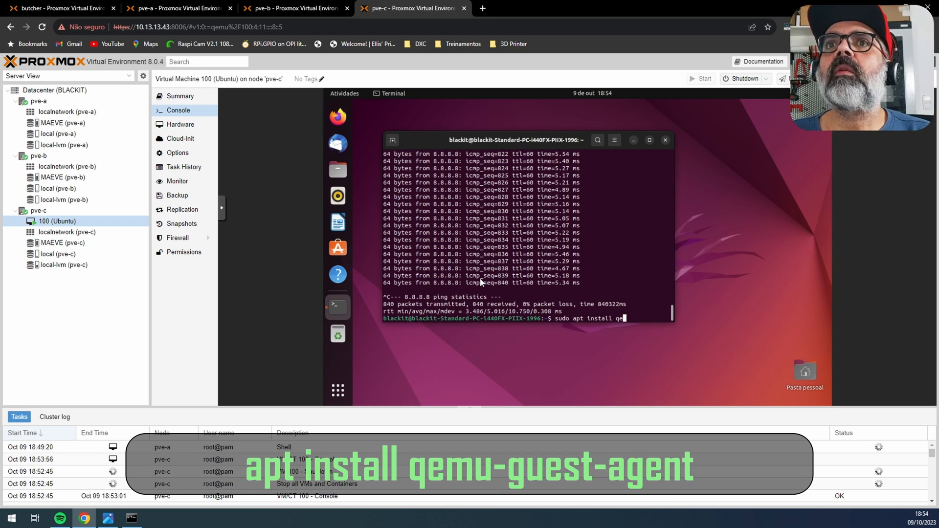
key(Tab)
key(Tab)
key(Tab)
text(g)
key(Tab)
key(Return)
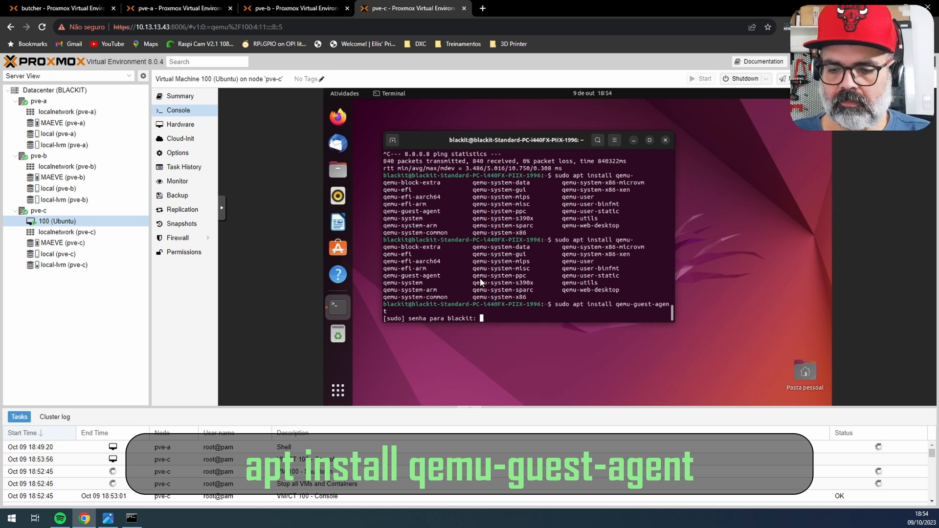
key(Return)
text(s)
key(Return)
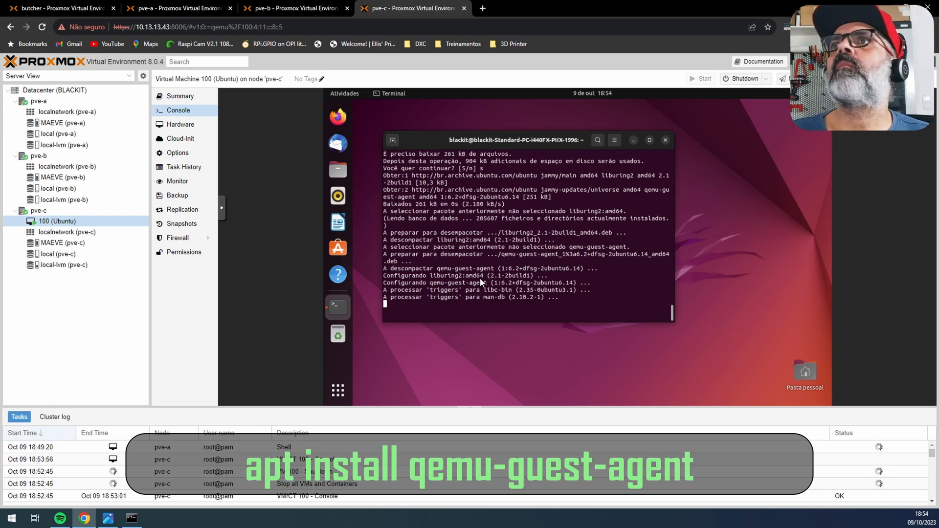
Step: Check the guest agent in VM 100's summary and options, and run systemctl status qemu-guest-agent.service in the Ubuntu terminal
click(189, 98)
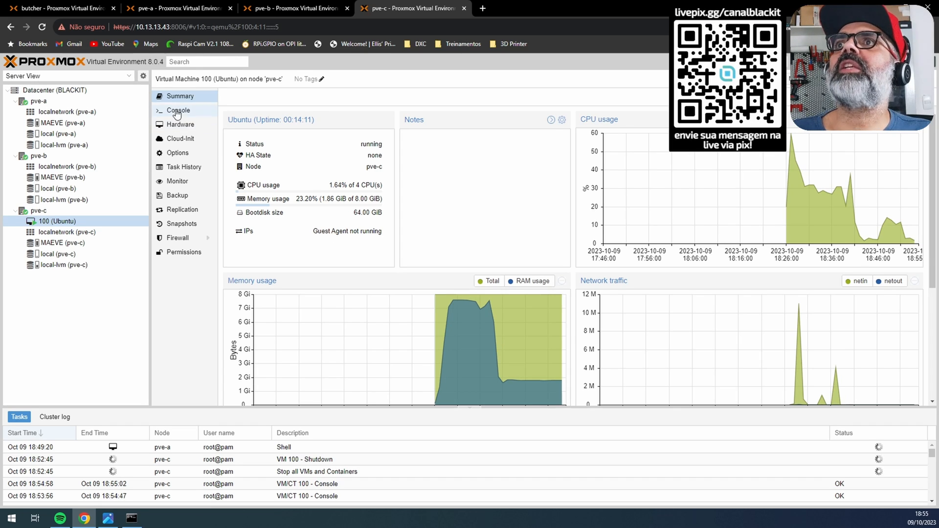
click(177, 153)
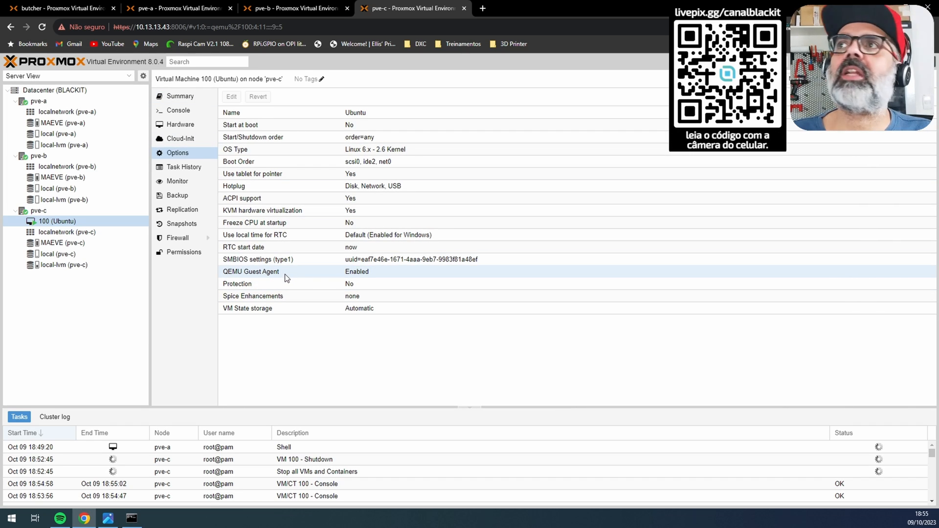
click(180, 110)
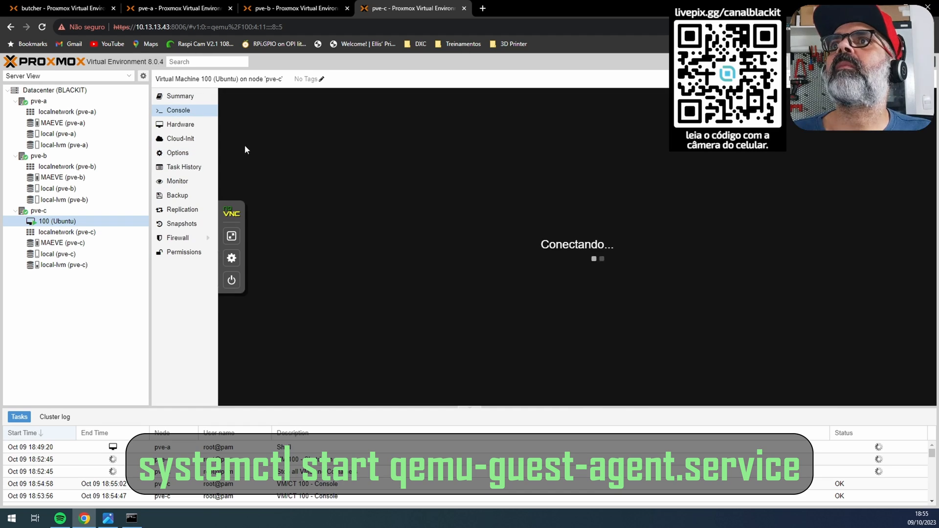
text(systemctl status q)
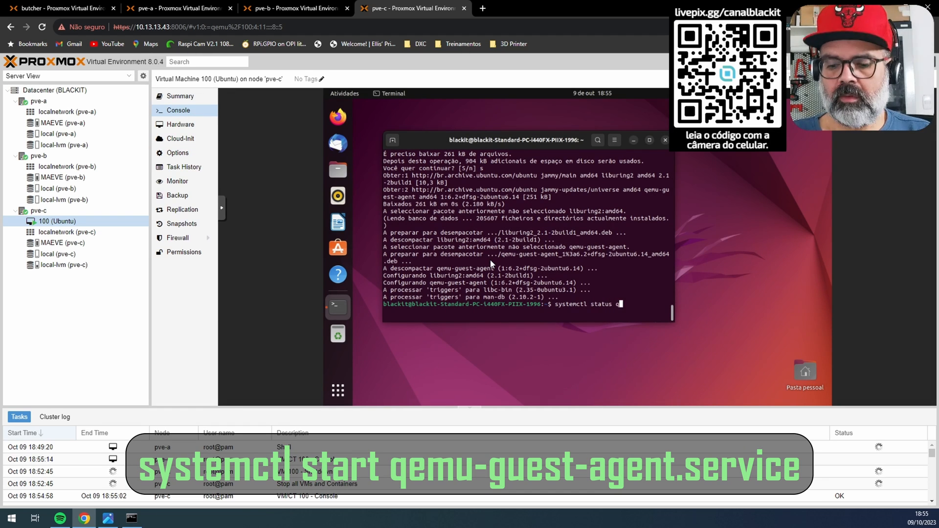
key(Tab)
key(Return)
Step: Start the guest agent with systemctl start qemu-guest-agent.service, authenticating with the account password
key(Up)
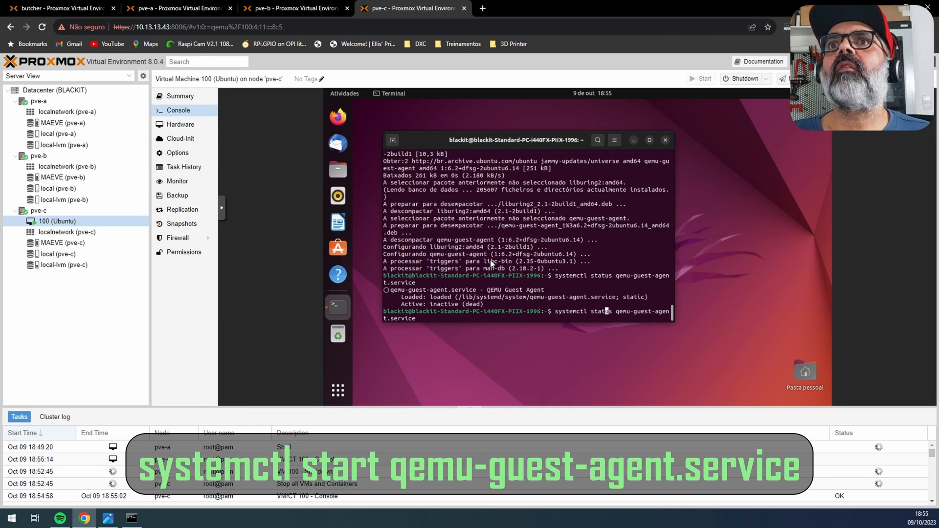
key(BackSpace)
key(BackSpace)
key(BackSpace)
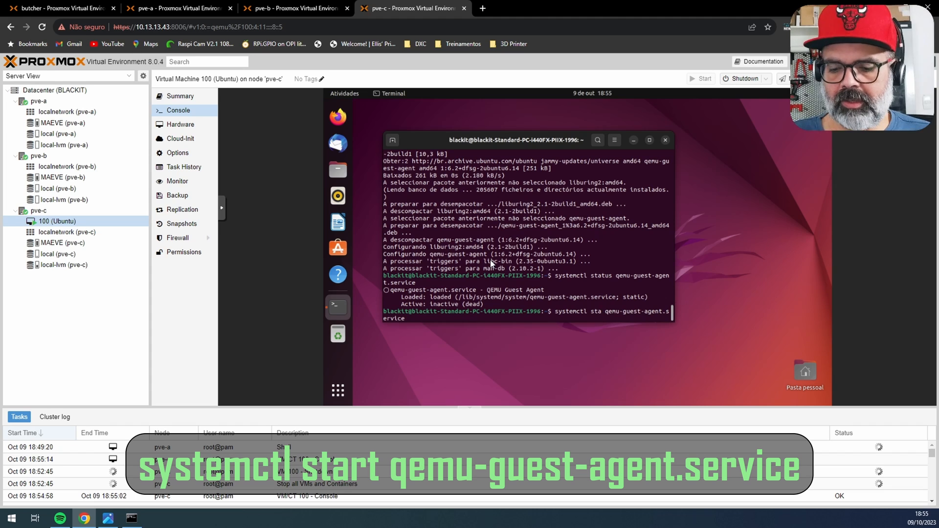
text(rt)
key(Return)
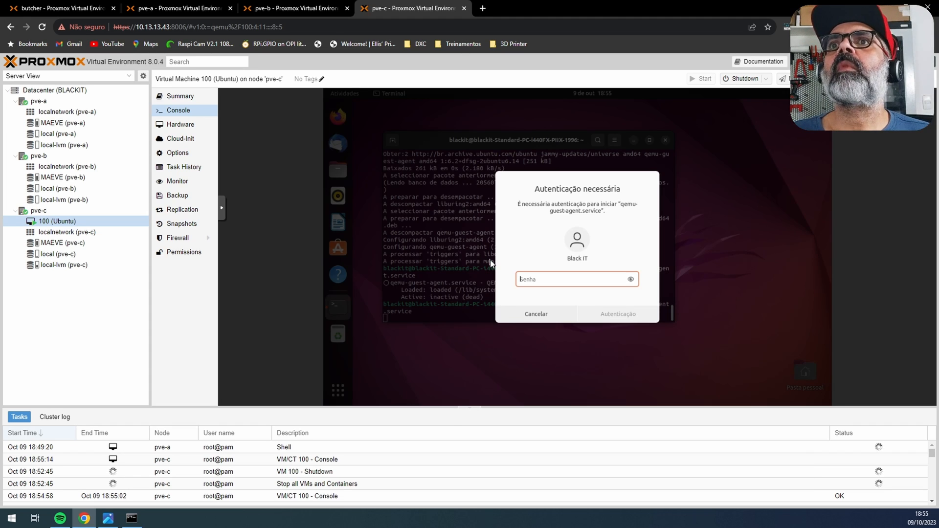
text(*)
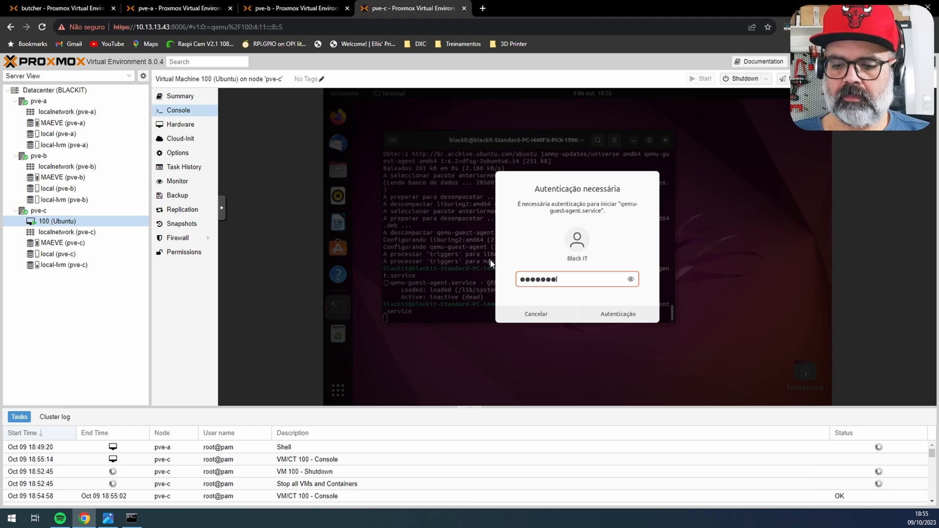
text(*********)
key(Return)
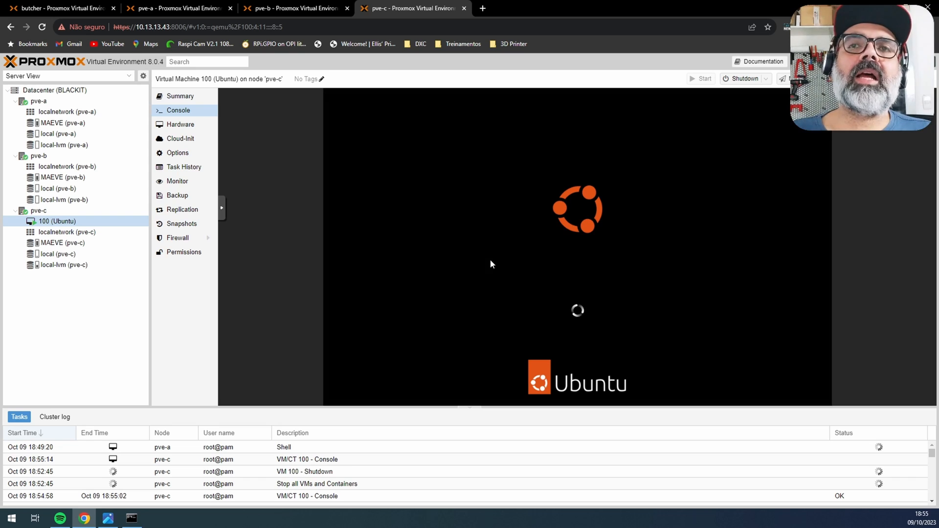